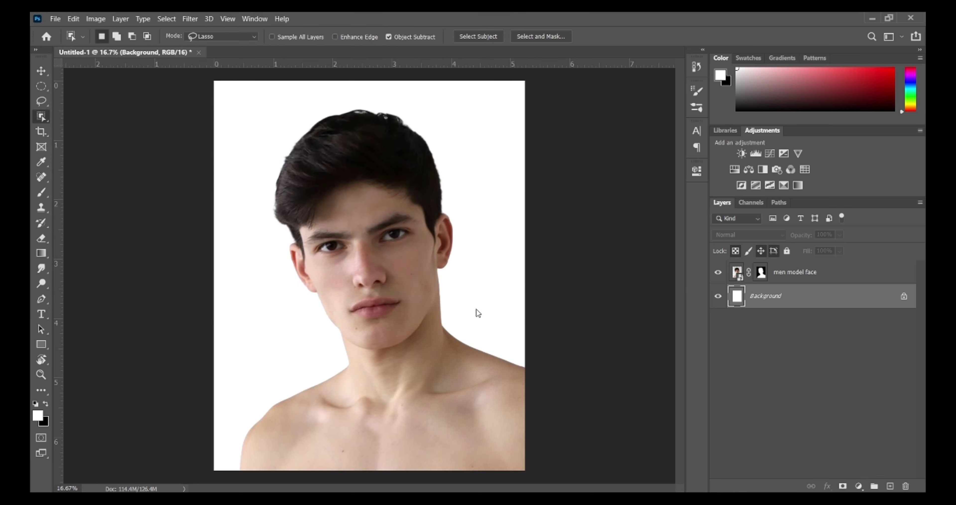
- Fit the placed cloud image over the canvas behind the portrait and clip an adjusted Brightness/Contrast layer to it
drag(520, 471, 491, 420)
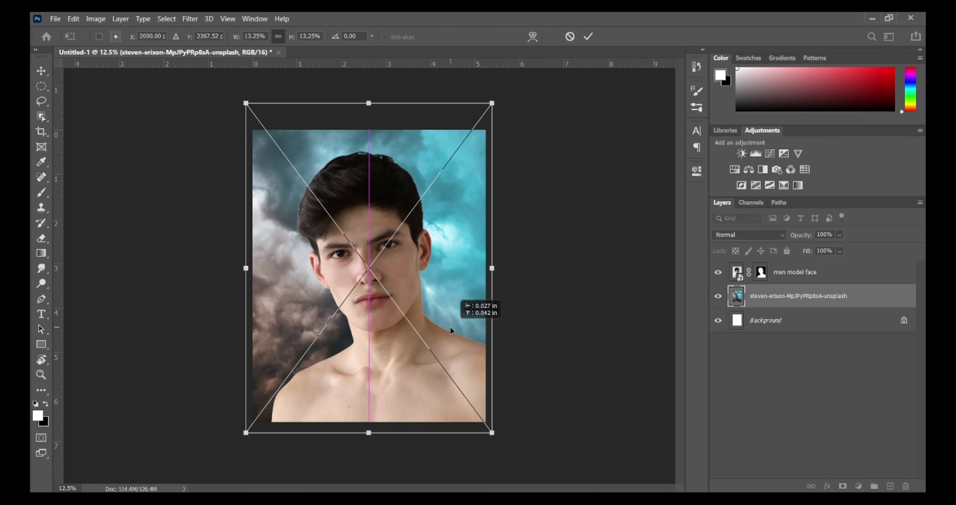
key(Return)
click(859, 486)
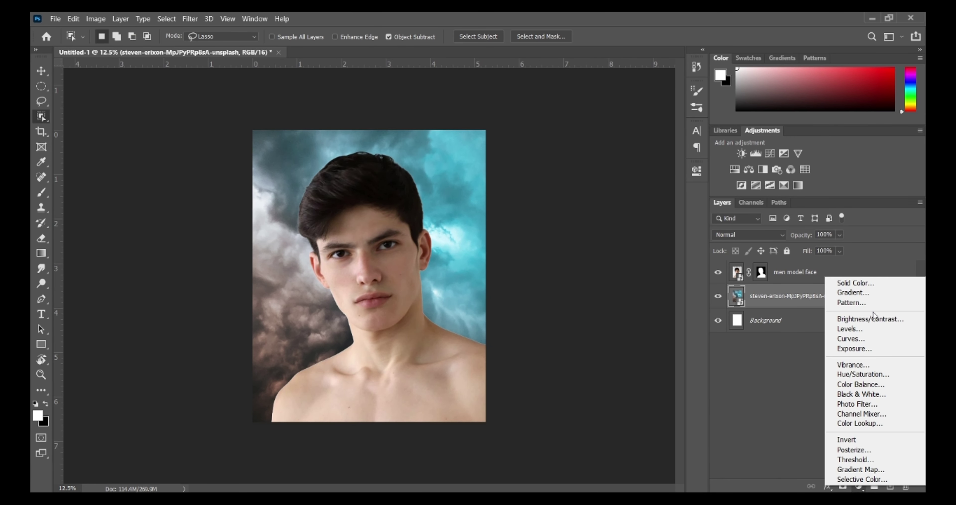
click(868, 319)
click(598, 416)
drag(590, 254, 625, 256)
- Add a new empty layer above the portrait layer
click(737, 273)
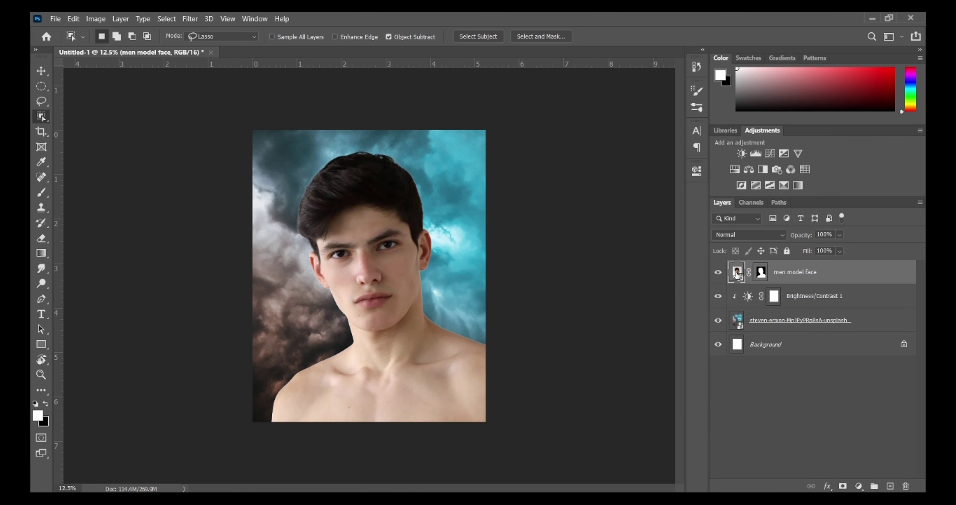
click(890, 486)
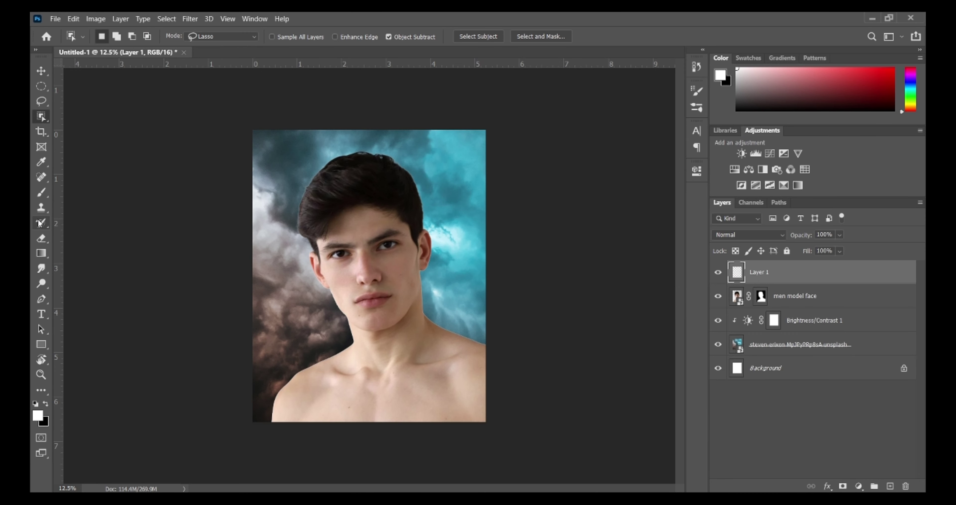
click(42, 207)
key(ctrl+plus)
key(ctrl+plus)
key(ctrl+plus)
scroll(324, 244, up, 3)
click(41, 193)
click(41, 117)
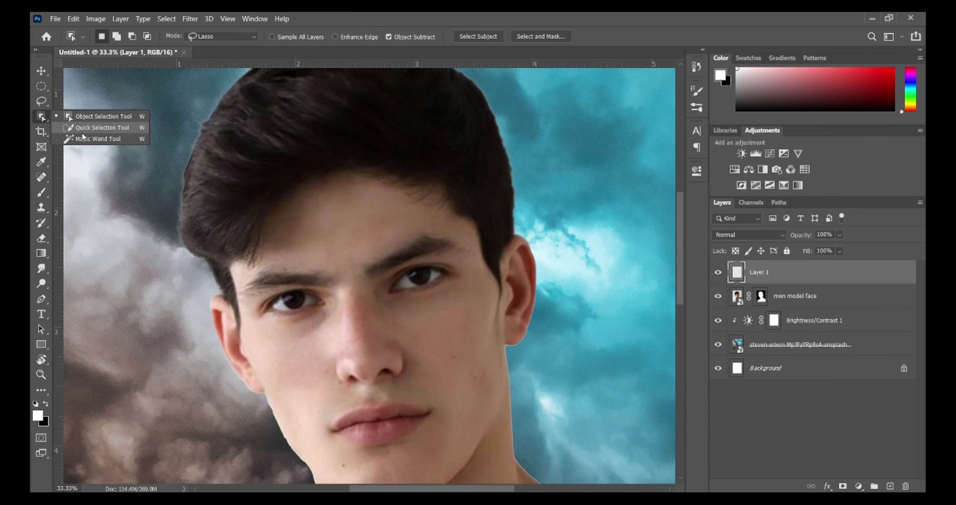
- Try to copy a four-sided polygonal selection of the forehead from the empty layer
click(41, 101)
click(78, 111)
click(444, 153)
click(449, 235)
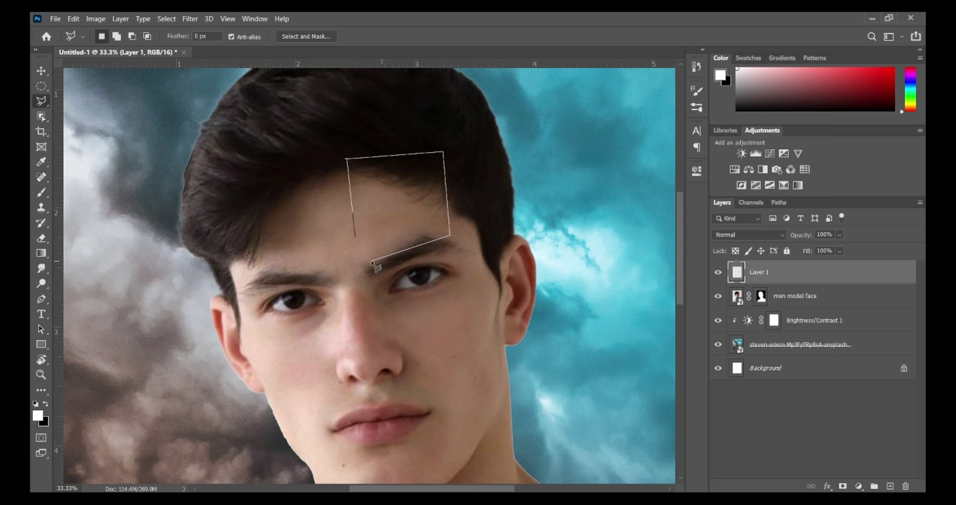
click(361, 256)
click(347, 159)
key(ctrl+j)
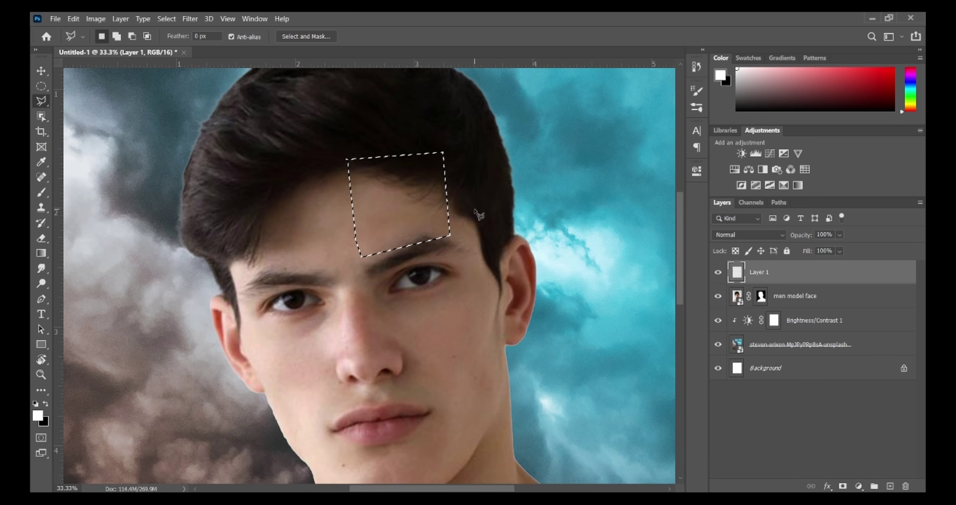
key(ctrl+d)
- Delete the empty layer and copy a freehand lasso selection of the forehead and eyebrow from the portrait to a new layer
key(shift+l)
mouse_move(448, 218)
mouse_down()
mouse_move(348, 256)
mouse_move(448, 219)
mouse_move(290, 225)
mouse_up()
key(ctrl+j)
key(Return)
click(906, 485)
key(Return)
key(ctrl+j)
- Flip the copied forehead patch horizontally and position it over the opposite eyebrow
key(ctrl+t)
right_click(290, 225)
click(319, 424)
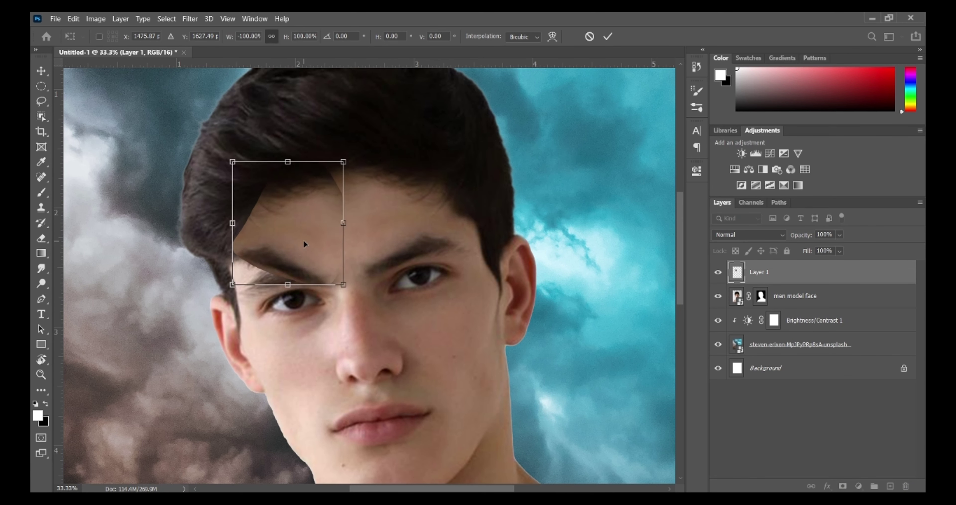
drag(352, 174, 314, 152)
drag(301, 235, 268, 245)
drag(337, 252, 359, 261)
drag(286, 237, 276, 237)
- Lower the patch's fill to align it with the face beneath, and restore the fill to 100%
click(840, 251)
drag(841, 263, 826, 264)
drag(267, 253, 266, 260)
mouse_move(248, 336)
mouse_down()
mouse_move(255, 324)
mouse_move(255, 333)
mouse_up()
drag(282, 259, 278, 262)
click(840, 251)
drag(847, 264, 867, 264)
key(Return)
key(Return)
- Add a layer mask to the patch and blend its outer edge into the hair with a black brush at 22% opacity
click(843, 485)
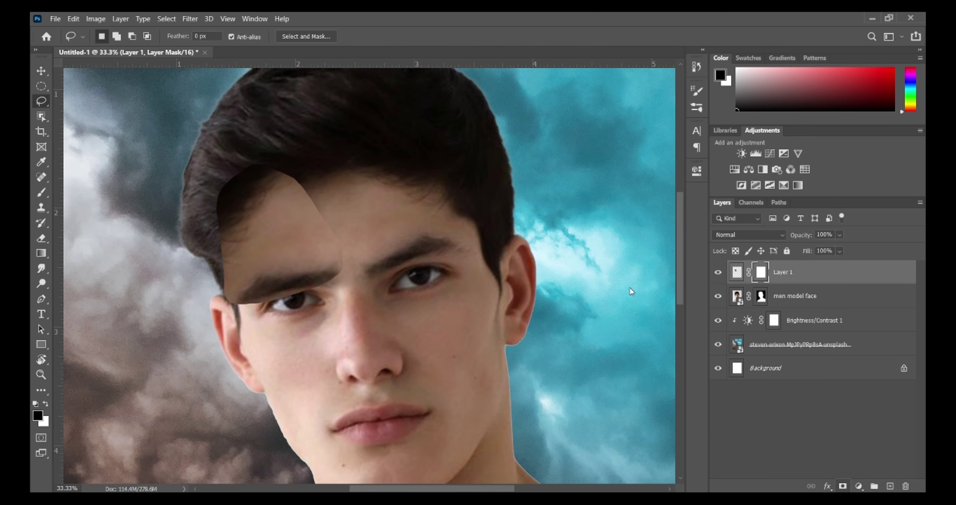
key(b)
click(373, 36)
drag(374, 49, 416, 50)
click(298, 38)
click(298, 50)
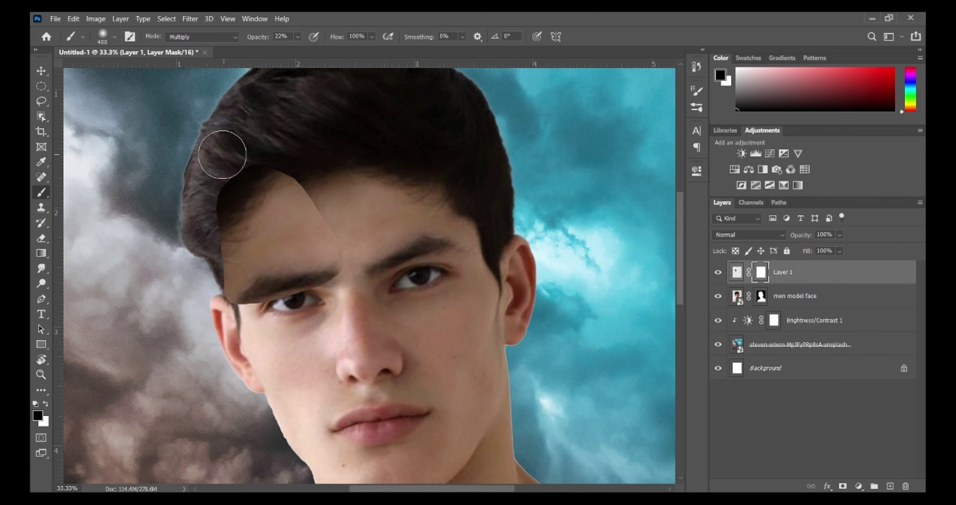
drag(223, 154, 179, 217)
mouse_move(254, 193)
mouse_down()
mouse_move(220, 271)
mouse_move(213, 259)
mouse_up()
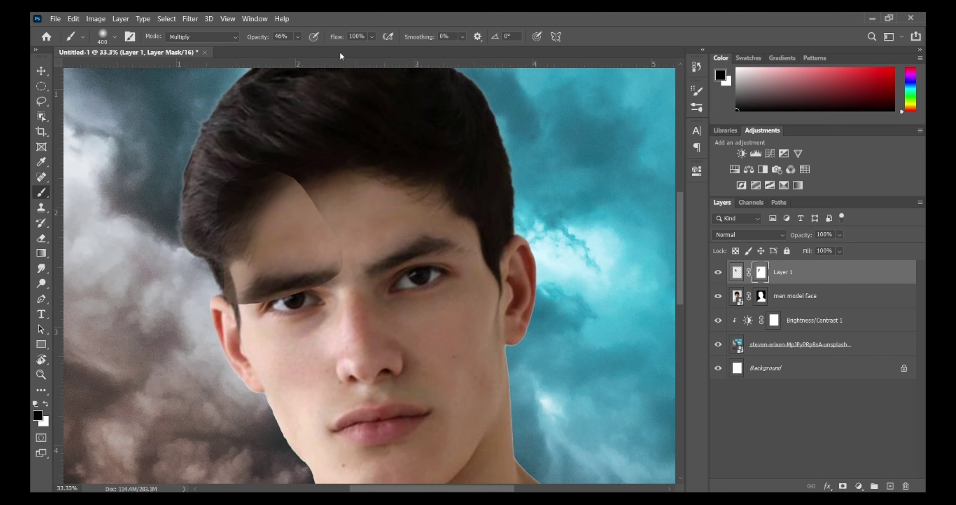
- Raise the brush opacity to 97% and paint black on the mask across the remaining patch edges
click(298, 37)
drag(299, 51, 330, 51)
mouse_move(217, 235)
mouse_down()
mouse_move(204, 279)
mouse_move(282, 304)
mouse_move(336, 283)
mouse_move(356, 261)
mouse_move(331, 182)
mouse_move(214, 234)
mouse_move(343, 199)
mouse_move(320, 182)
mouse_move(360, 285)
mouse_up()
key(ctrl+minus)
key(x)
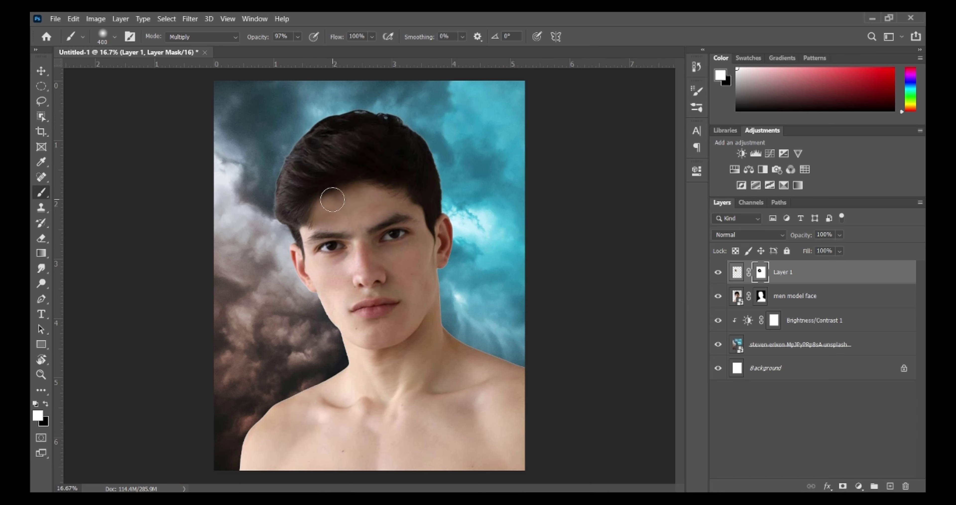
- Set the brush opacity to 100% and remove the layer mask from the patch layer
key(x)
key(x)
key(0)
key(ctrl+plus)
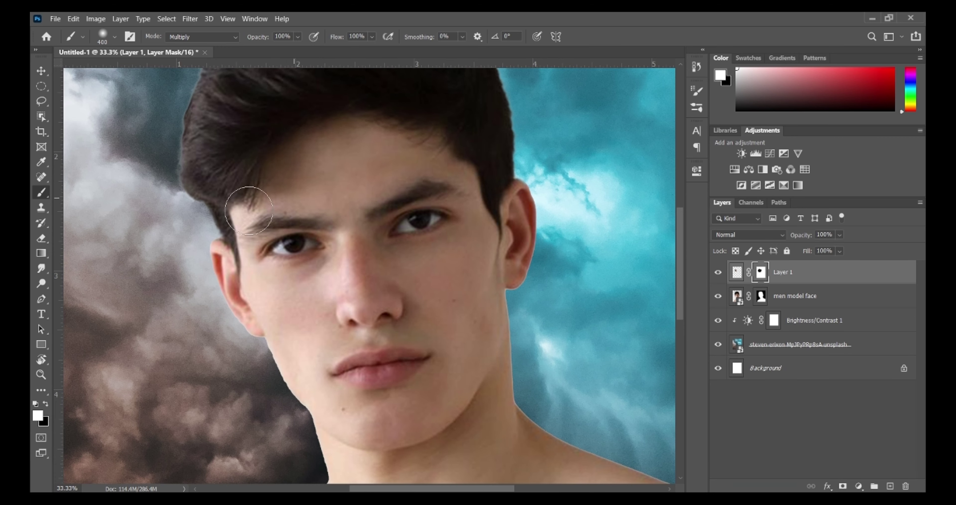
click(736, 272)
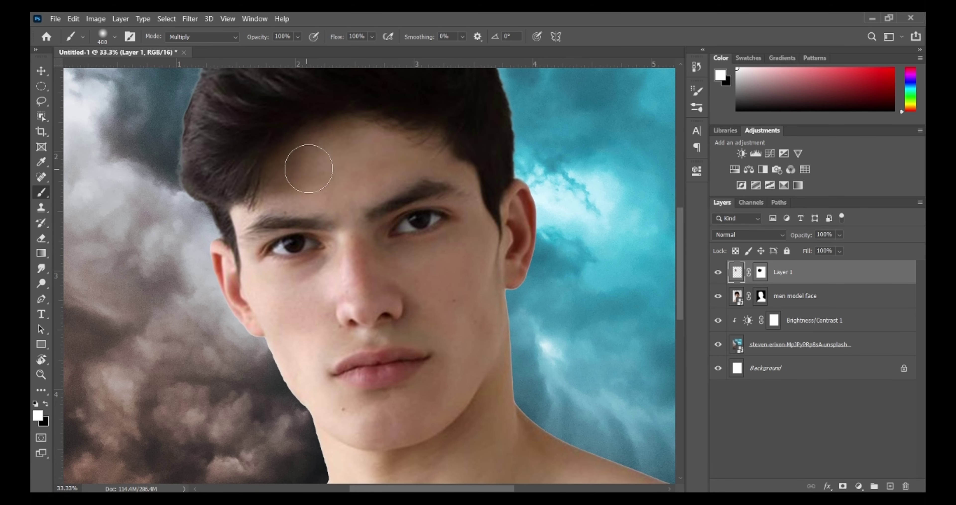
drag(761, 271, 906, 485)
click(446, 205)
- Sample a brown hairline tone and dab the hairline with a 200 px brush at 31% opacity
alt+click(289, 160)
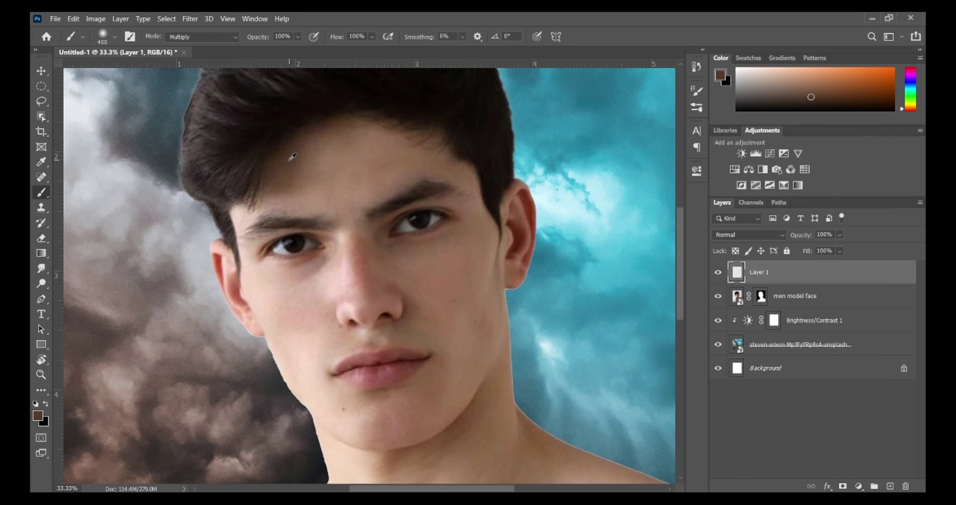
key(bracketleft)
key(bracketleft)
key(bracketleft)
click(297, 36)
click(273, 51)
click(275, 155)
key(d)
key(alt+d)
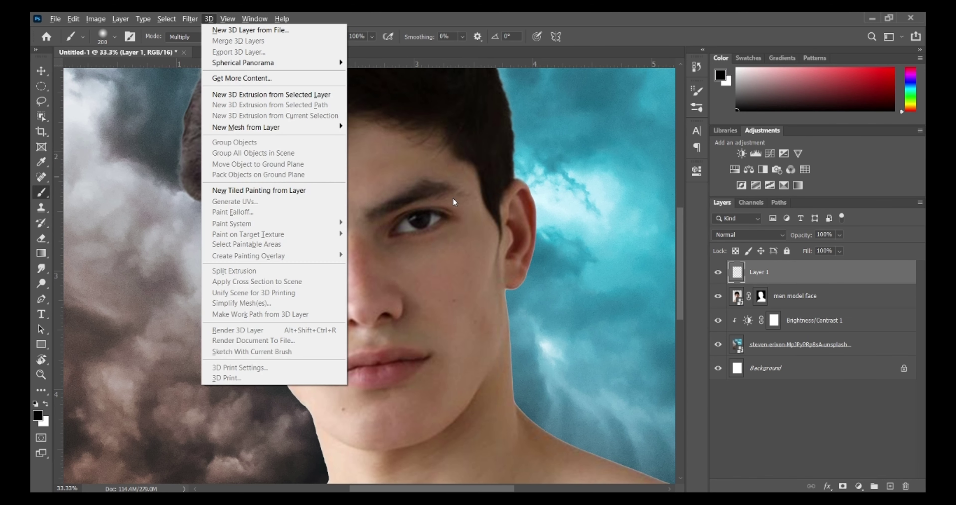
key(Escape)
- Sample dark hair and skin tones and paint them along the hairline above the eyebrow to soften it
alt+click(263, 191)
alt+click(259, 197)
alt+click(256, 207)
alt+click(257, 154)
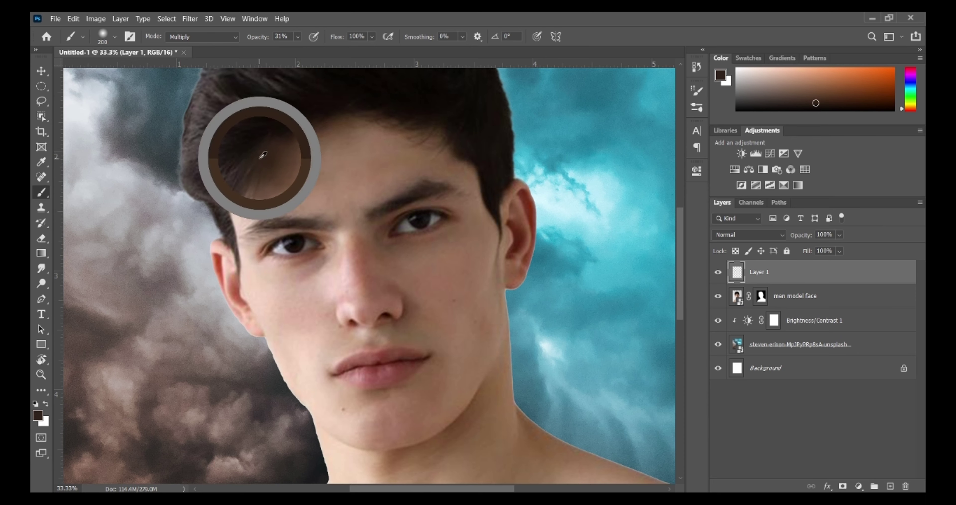
alt+click(298, 138)
alt+click(239, 210)
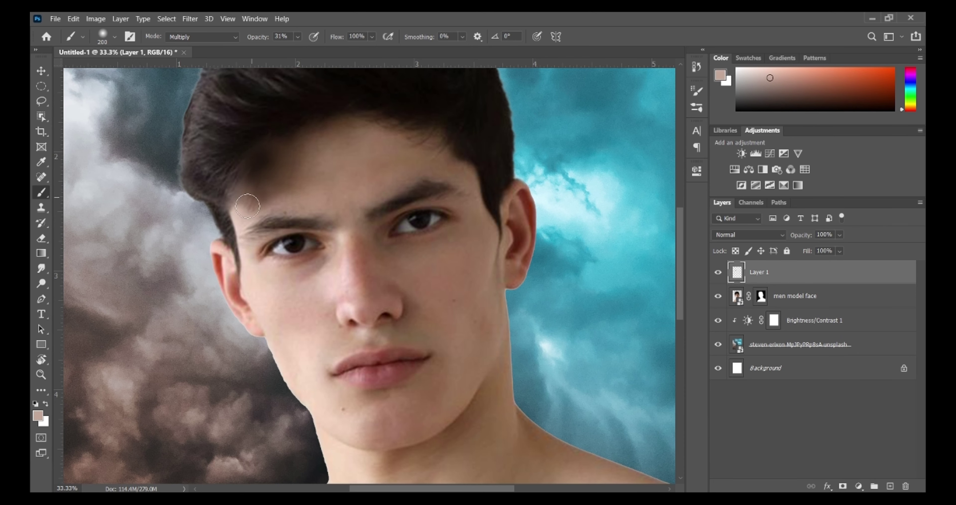
mouse_move(237, 205)
mouse_down()
mouse_move(289, 193)
mouse_move(253, 203)
mouse_up()
alt+click(284, 202)
alt+click(276, 189)
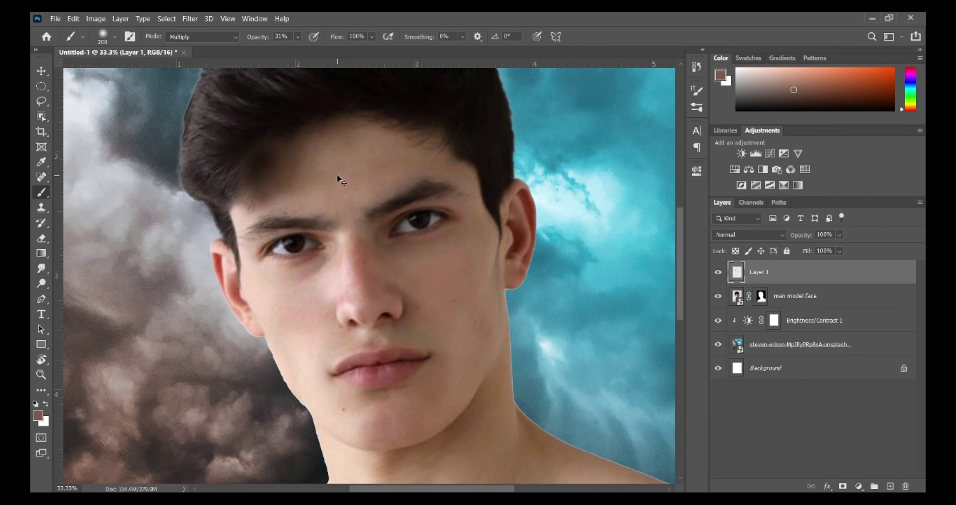
- Undo the hairline painting and delete the patch layer
key(z)
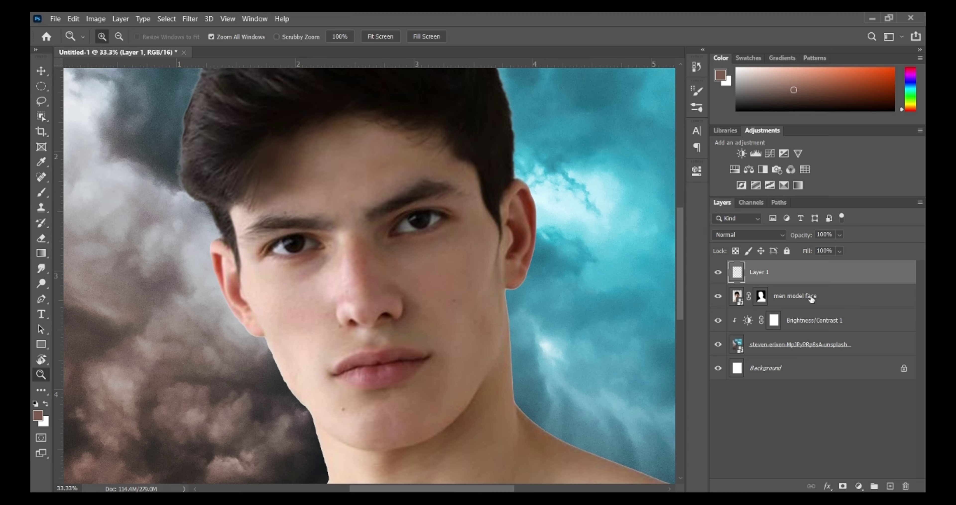
click(718, 272)
click(906, 485)
click(443, 202)
- Copy a lasso selection of the forehead and eyebrow from the portrait to a new layer
click(41, 101)
mouse_move(369, 112)
mouse_down()
mouse_move(414, 194)
mouse_move(370, 114)
mouse_up()
key(ctrl+j)
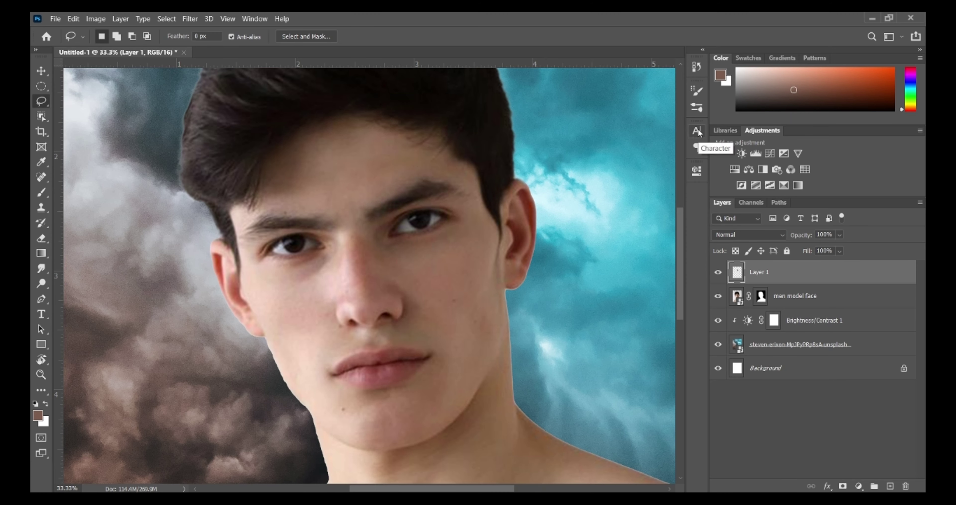
- Flip the new patch horizontally, enlarged to 125.92% and rotated to fit over the hair-covered side of the forehead
key(ctrl+t)
drag(406, 156, 254, 171)
right_click(278, 156)
click(308, 358)
drag(312, 121, 282, 107)
drag(279, 182, 332, 151)
drag(295, 177, 278, 191)
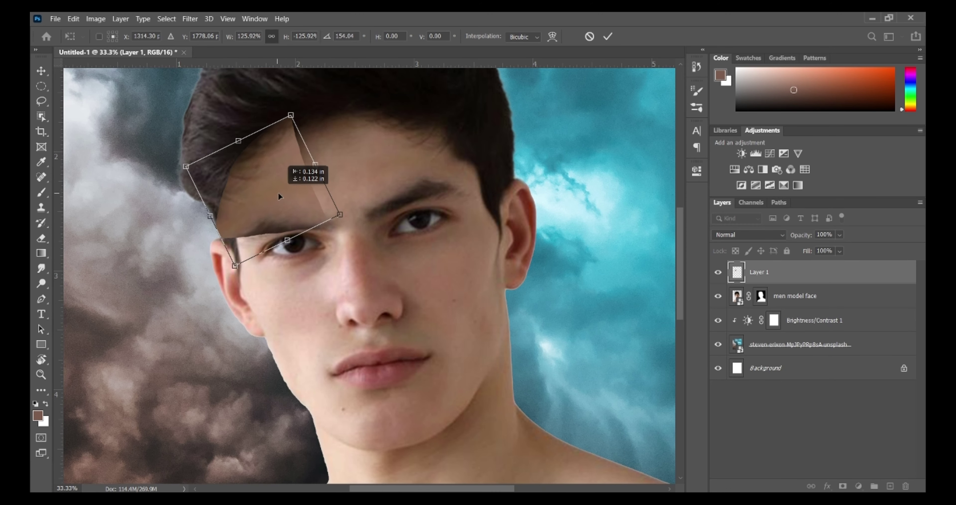
key(Return)
- Add a layer mask to the enlarged patch and blend its edges with a black brush, raising the brush opacity to 100%
click(842, 486)
key(d)
key(b)
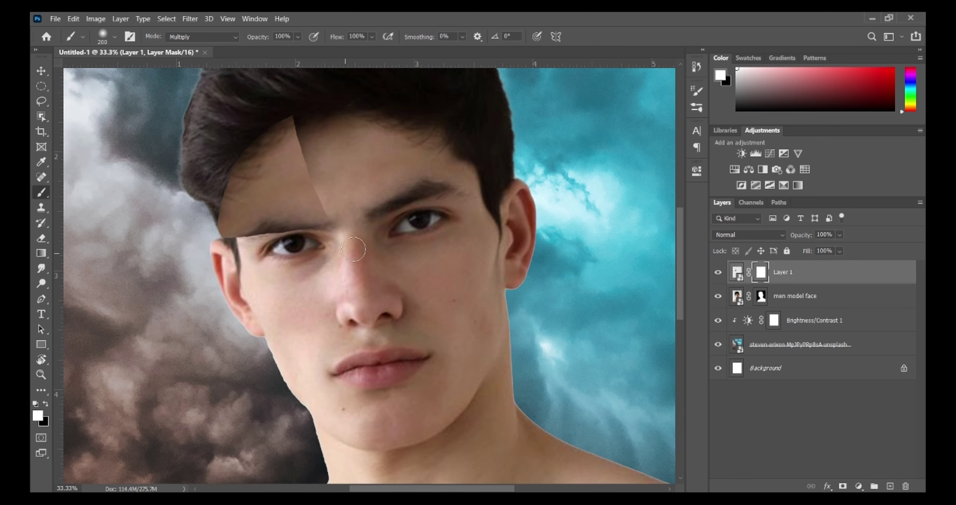
key(x)
click(298, 36)
click(283, 50)
mouse_move(298, 234)
mouse_down()
mouse_move(243, 241)
mouse_move(228, 226)
mouse_move(231, 254)
mouse_move(223, 192)
mouse_move(250, 135)
mouse_move(232, 219)
mouse_move(304, 227)
mouse_move(325, 197)
mouse_move(308, 148)
mouse_up()
click(297, 37)
click(332, 51)
- Compare the whole portrait with the patch hidden and delete the patch layer
key(ctrl+minus)
key(ctrl+minus)
key(ctrl+minus)
key(x)
click(718, 272)
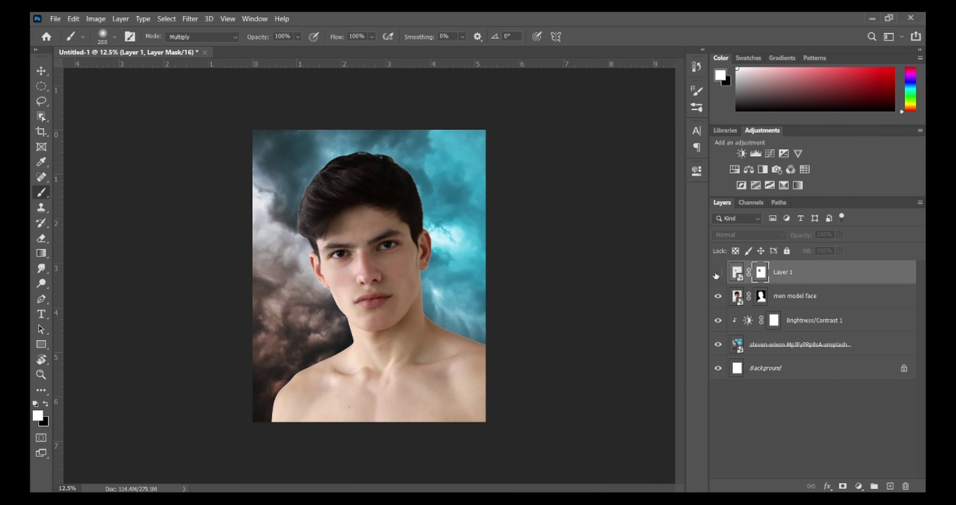
click(906, 486)
click(438, 205)
- Copy a lassoed area around the eye and forehead to a new layer and fit it, flipped horizontally, over the opposite eye
key(l)
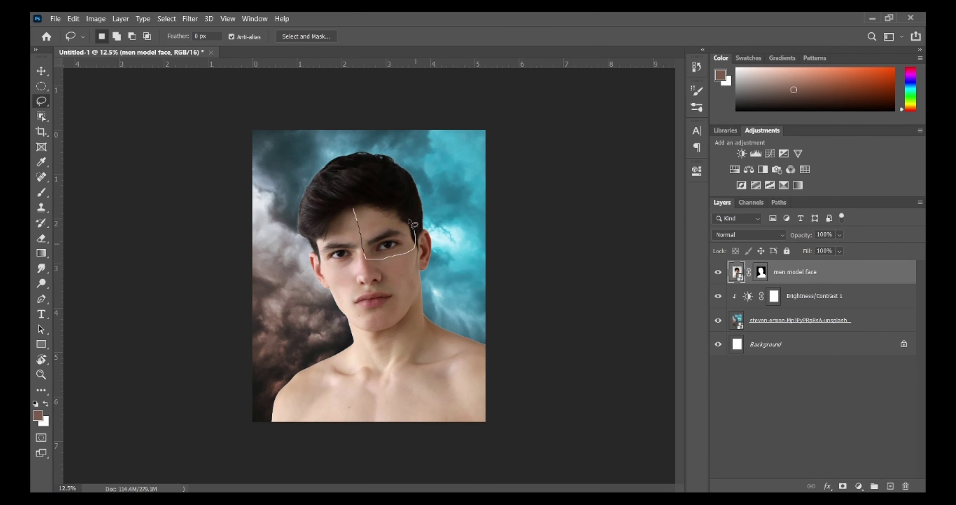
key(ctrl+shift+alt+n)
key(ctrl+t)
drag(396, 235, 374, 237)
right_click(373, 237)
click(403, 433)
drag(401, 264, 413, 241)
mouse_move(366, 220)
mouse_down()
mouse_move(339, 231)
mouse_move(384, 250)
mouse_up()
mouse_move(354, 243)
mouse_down()
mouse_move(357, 267)
mouse_move(327, 268)
mouse_up()
click(608, 37)
- Add a layer mask to the eye patch and blend its edges into the face with a 600 px black brush
click(843, 485)
key(x)
key(b)
key(bracketright)
key(bracketright)
key(bracketright)
mouse_move(315, 260)
mouse_down()
mouse_move(319, 209)
mouse_move(340, 201)
mouse_move(328, 255)
mouse_up()
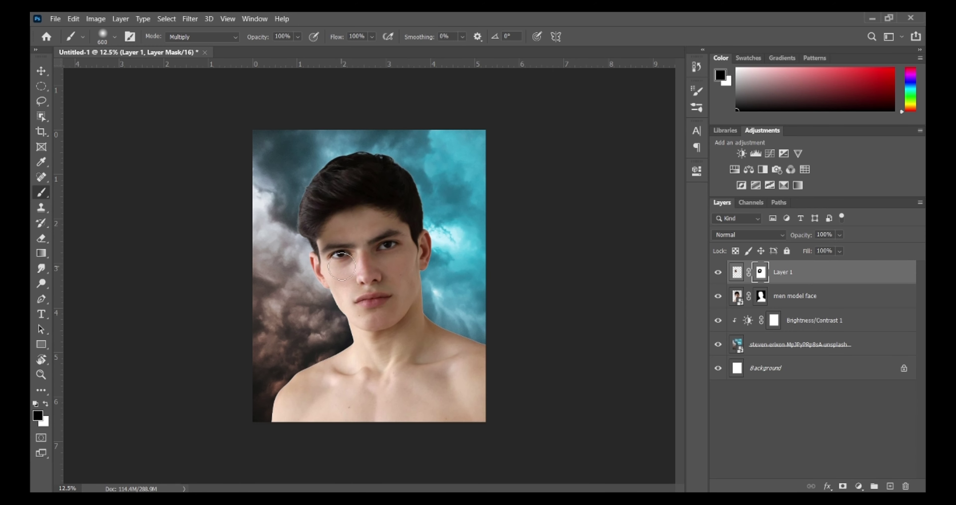
- Combine the eye patch layer and the portrait layer into one smart object
shift+click(828, 295)
right_click(828, 296)
click(709, 122)
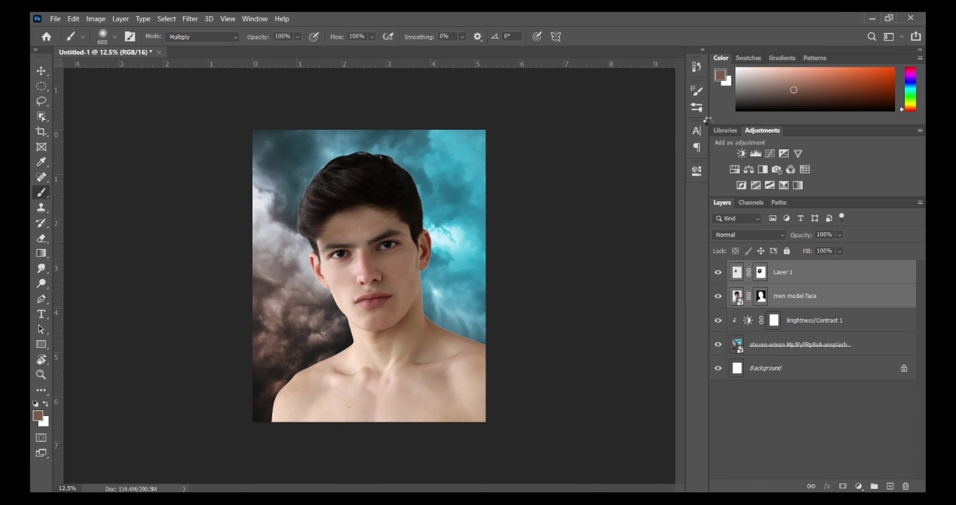
key(ctrl+e)
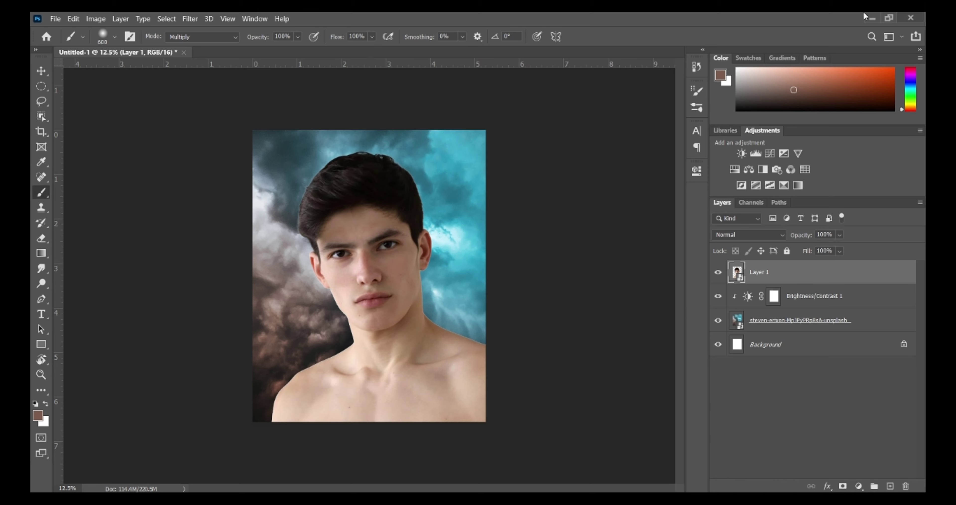
click(41, 299)
click(74, 296)
key(ctrl+plus)
key(ctrl+plus)
key(ctrl+plus)
scroll(235, 309, up, 4)
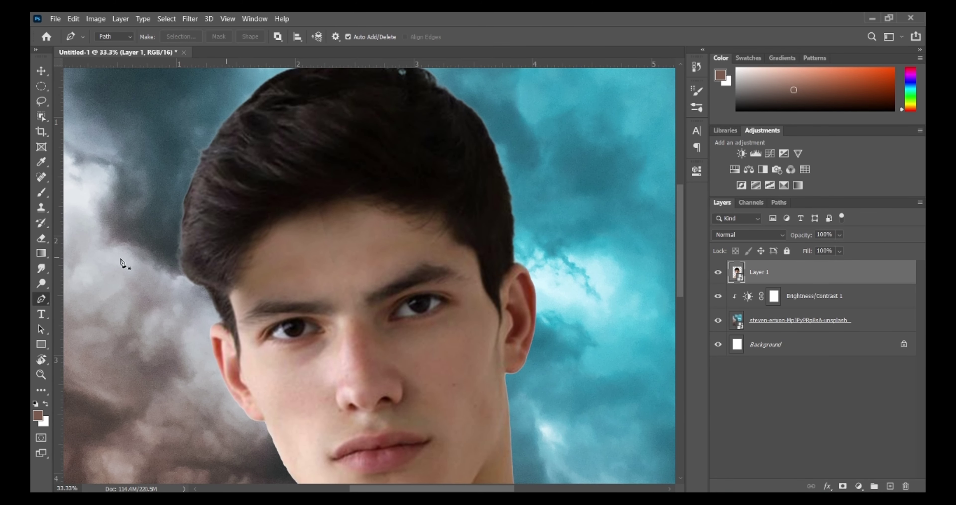
scroll(122, 260, up, 2)
key(ctrl+0)
click(774, 296)
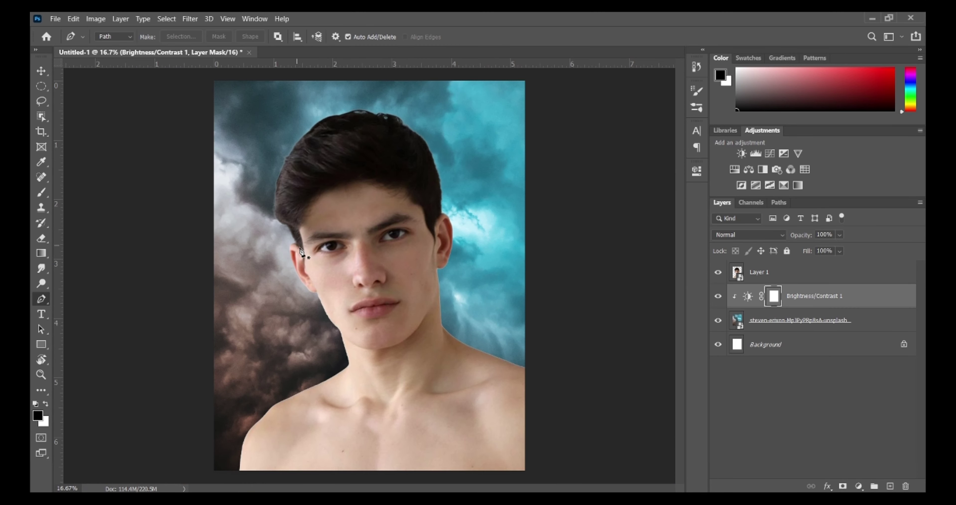
click(309, 255)
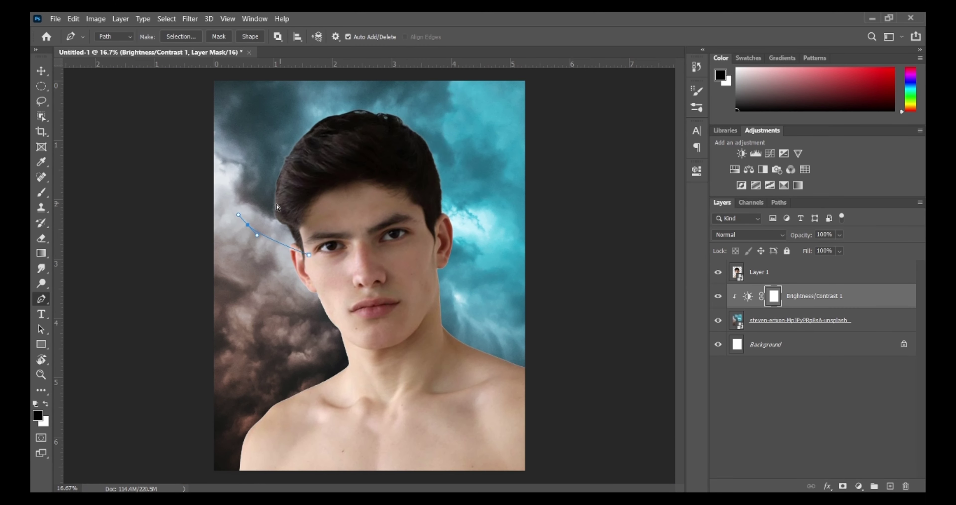
key(ctrl+z)
key(ctrl+z)
- Try a jagged freehand lasso selection around the head and deselect it
key(l)
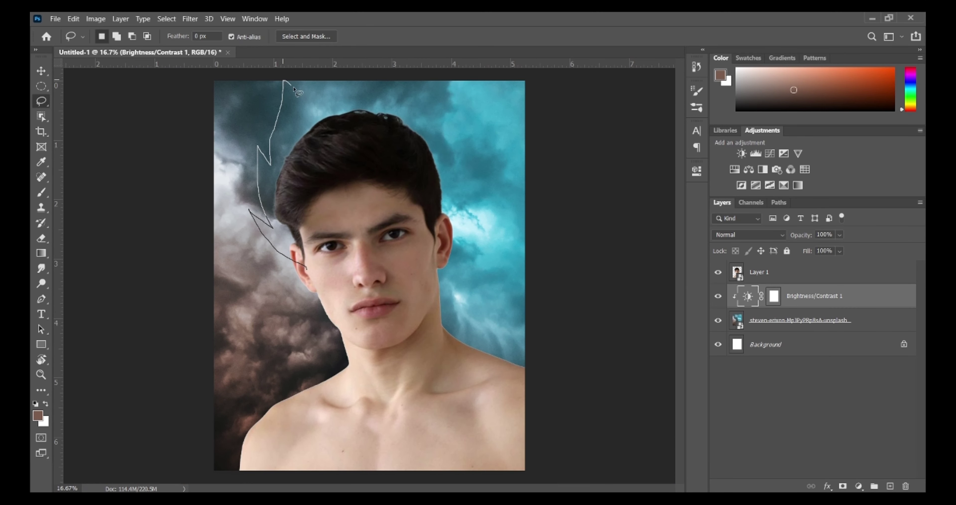
drag(430, 119, 306, 269)
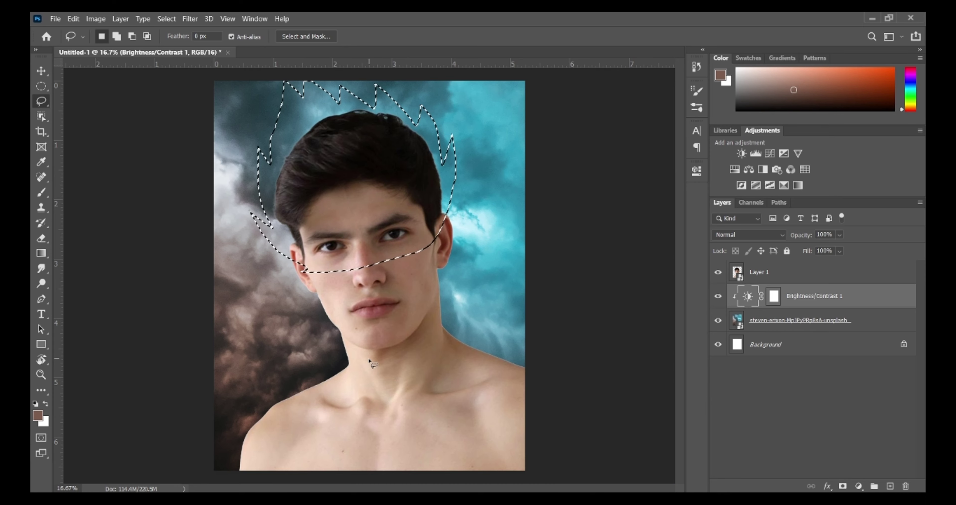
key(ctrl+d)
- Scale the portrait smart object to about 94%, keeping its lower-right corner in place
click(739, 273)
key(ctrl+t)
mouse_move(525, 105)
mouse_down()
mouse_move(454, 238)
mouse_move(471, 239)
mouse_up()
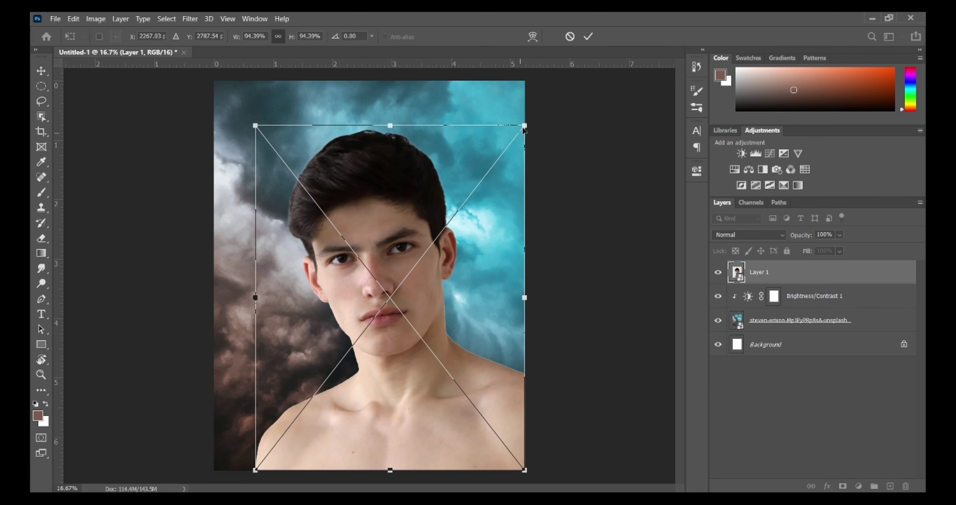
key(Return)
key(alt+bracketleft)
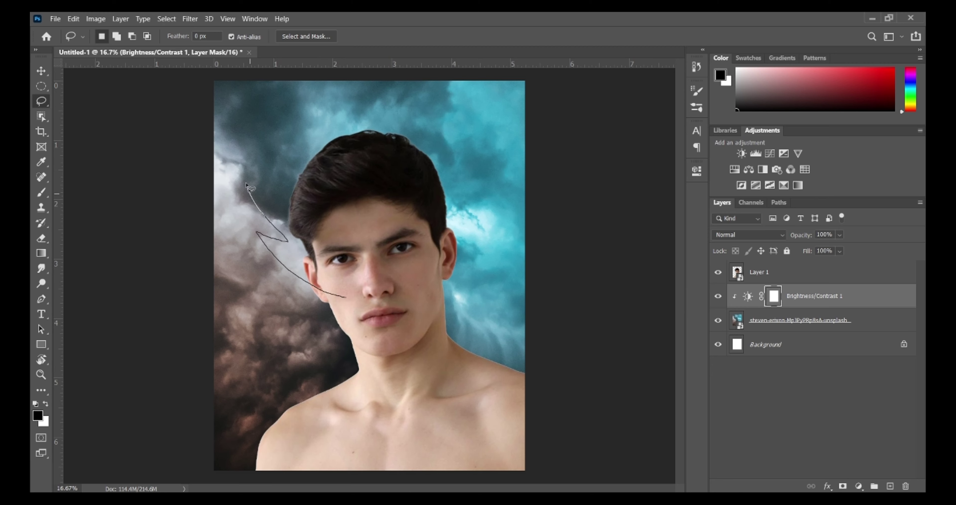
drag(350, 93, 427, 111)
key(ctrl+d)
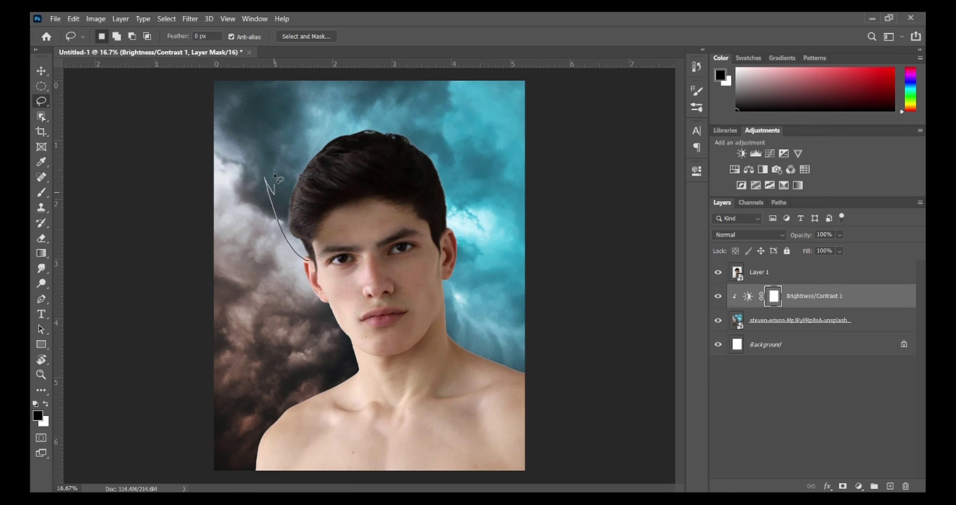
- Scale the portrait layer down slightly and reposition it against the canvas's lower-right corner to leave room above the head
click(738, 276)
key(ctrl+t)
drag(525, 125, 509, 147)
drag(404, 213, 420, 224)
click(587, 37)
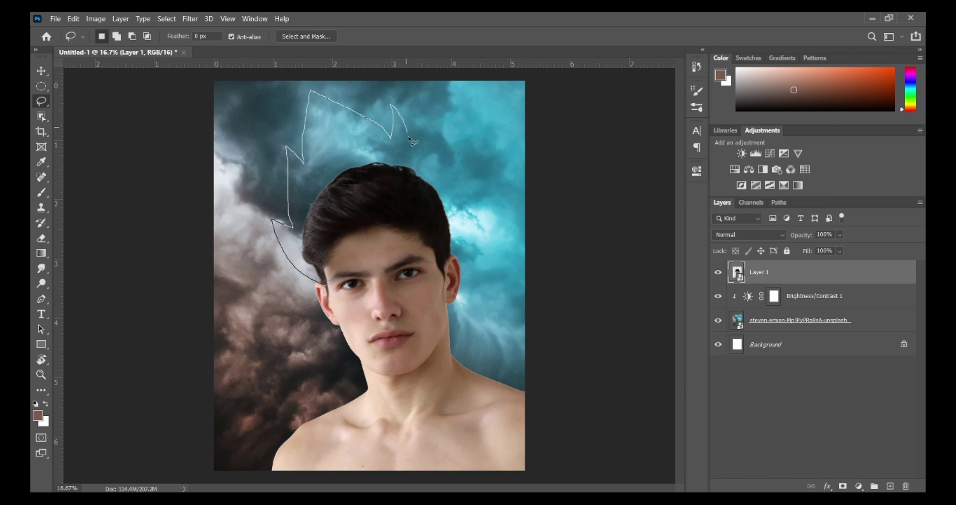
- Lasso a spiky hair shape around the head and fill it with a #c6cb33 solid color layer placed beneath the portrait
mouse_move(410, 139)
mouse_down()
mouse_move(443, 183)
mouse_move(457, 247)
mouse_move(416, 291)
mouse_up()
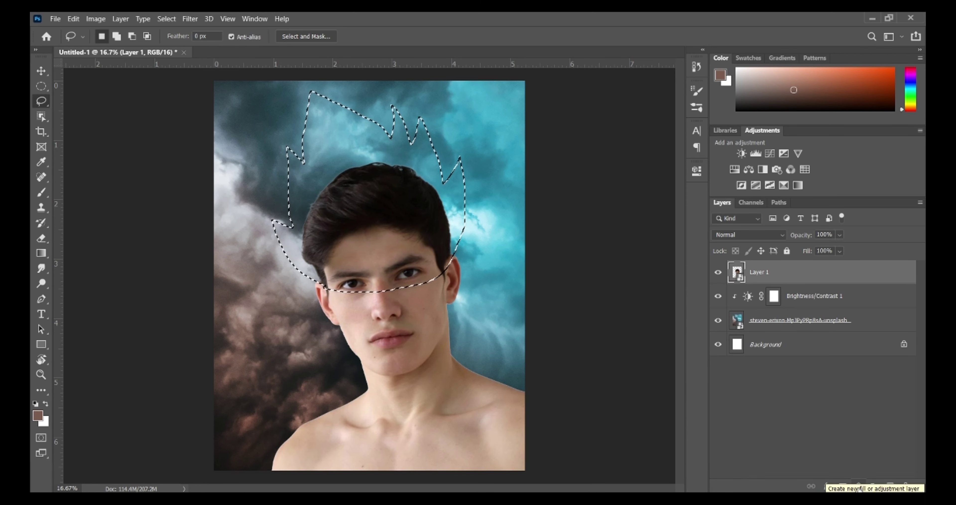
click(859, 486)
click(847, 281)
mouse_move(751, 295)
mouse_down()
mouse_move(752, 256)
mouse_move(754, 313)
mouse_up()
click(702, 225)
click(703, 219)
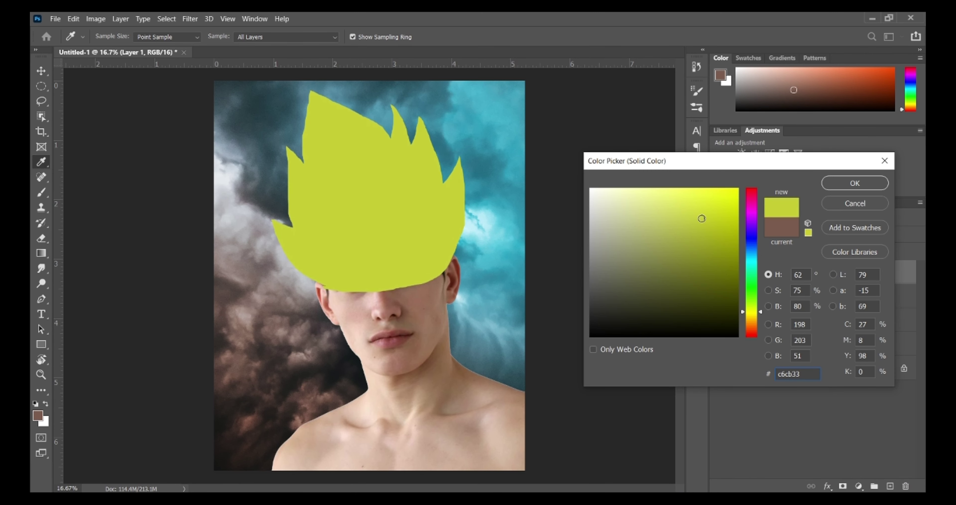
click(855, 183)
drag(750, 277, 740, 305)
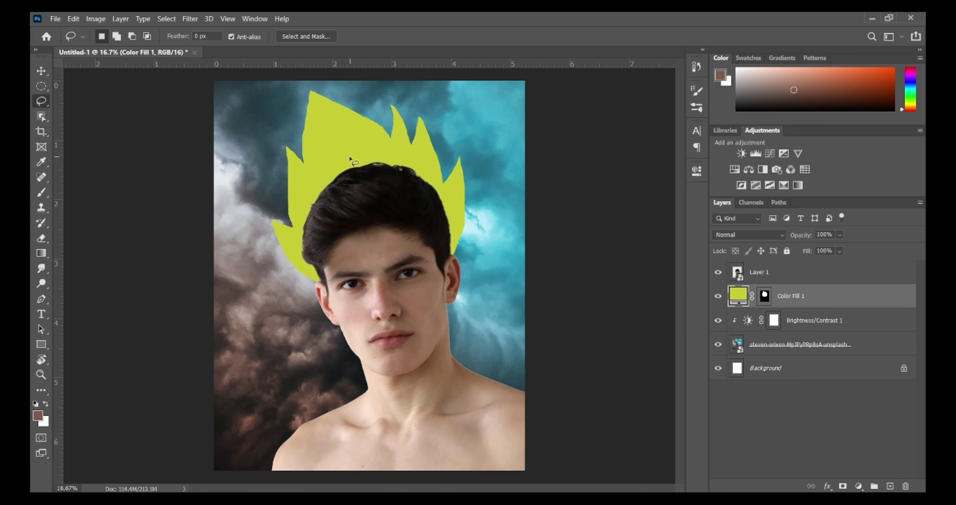
- Sample the yellow-green hair fill as the foreground color and make the portrait layer active for a lasso selection
click(47, 192)
alt+click(336, 157)
key(alt+bracketright)
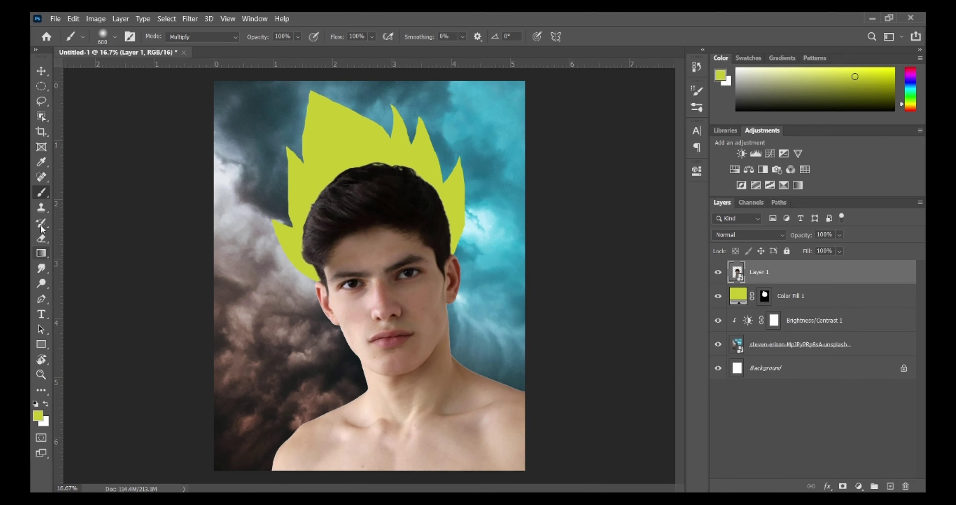
key(l)
key(ctrl+plus)
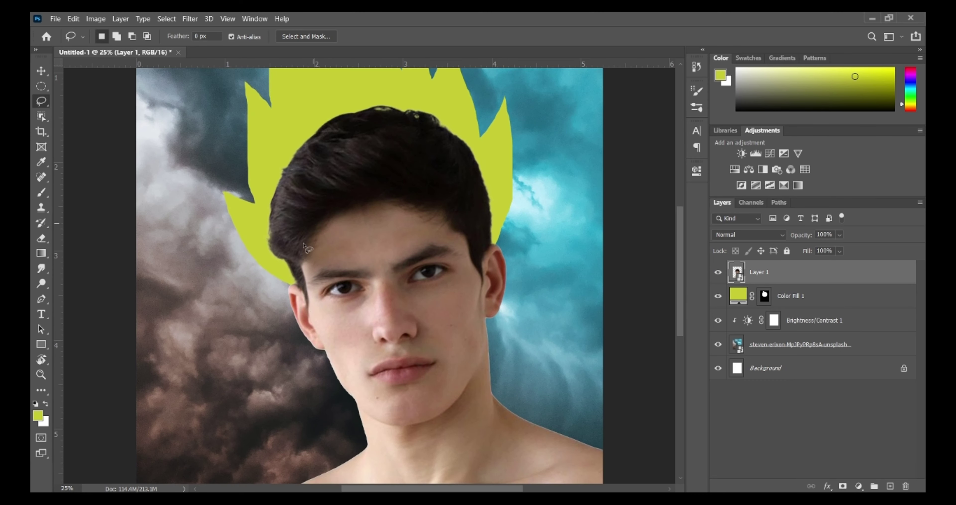
drag(280, 258, 276, 253)
key(ctrl+d)
mouse_move(296, 143)
mouse_down()
mouse_move(455, 115)
mouse_move(497, 227)
mouse_up()
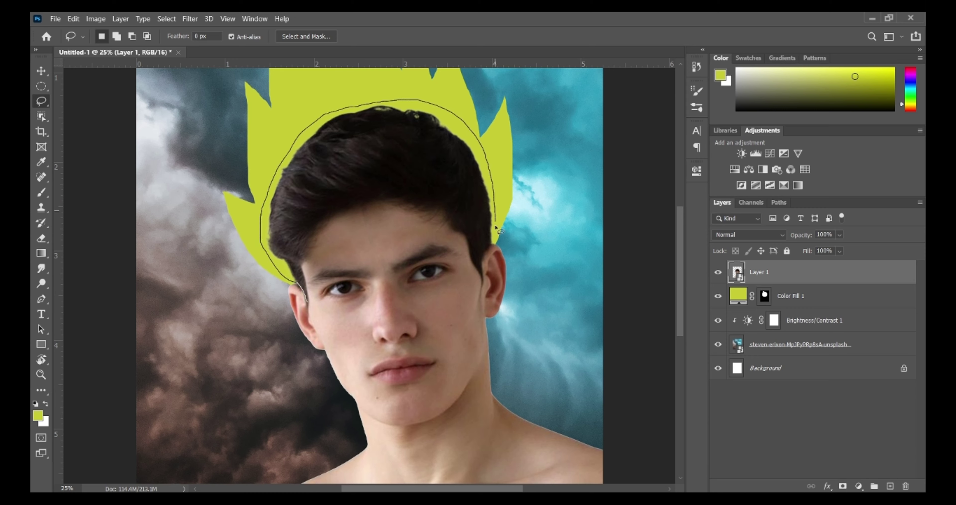
drag(410, 200, 409, 201)
key(ctrl+d)
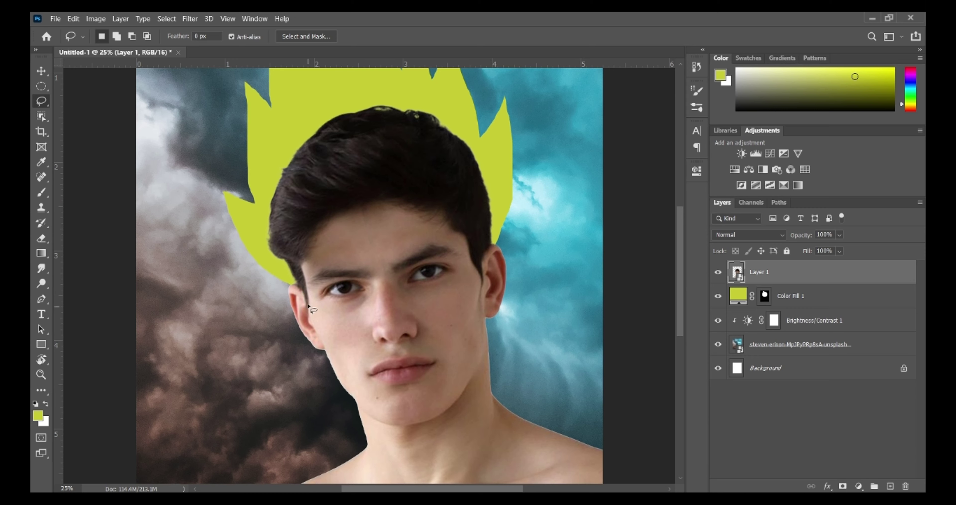
- Lasso the dark hair down to the forehead hairline and cover it with a solid color layer in the sampled yellow-green
mouse_move(308, 304)
mouse_down()
mouse_move(328, 118)
mouse_move(487, 254)
mouse_up()
mouse_move(431, 221)
mouse_down()
mouse_move(334, 228)
mouse_move(306, 303)
mouse_up()
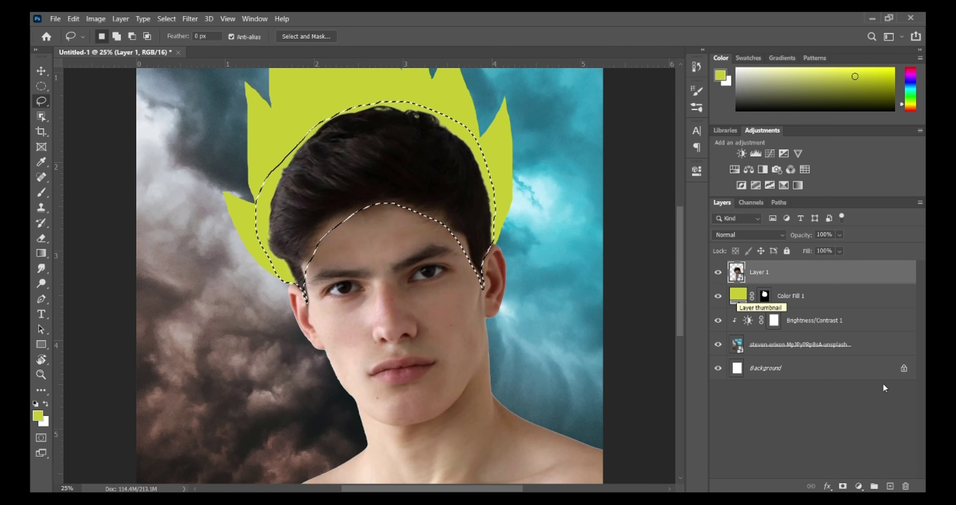
click(858, 486)
click(843, 281)
key(Return)
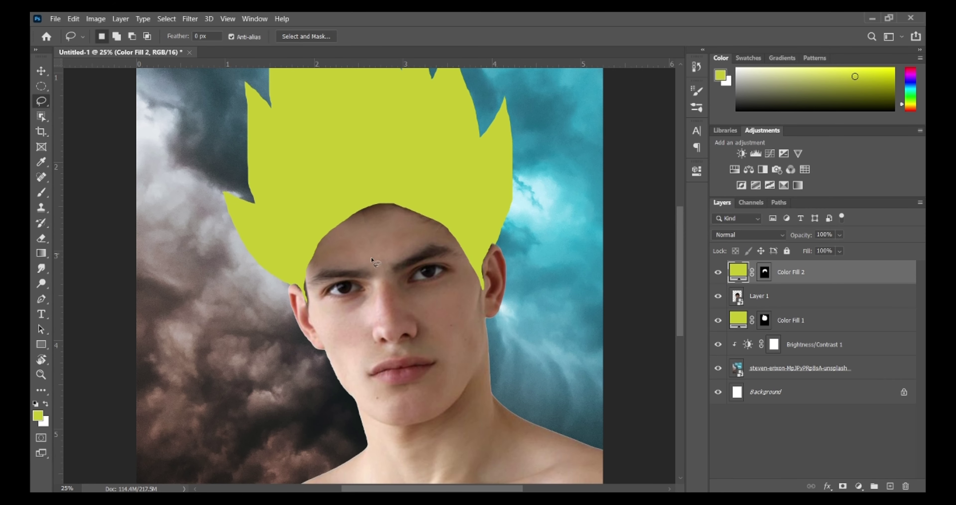
- Smudge the Color Fill 2 mask so the yellow-green covers the dark sideburn beside the ear on the cloud's darker side
click(41, 268)
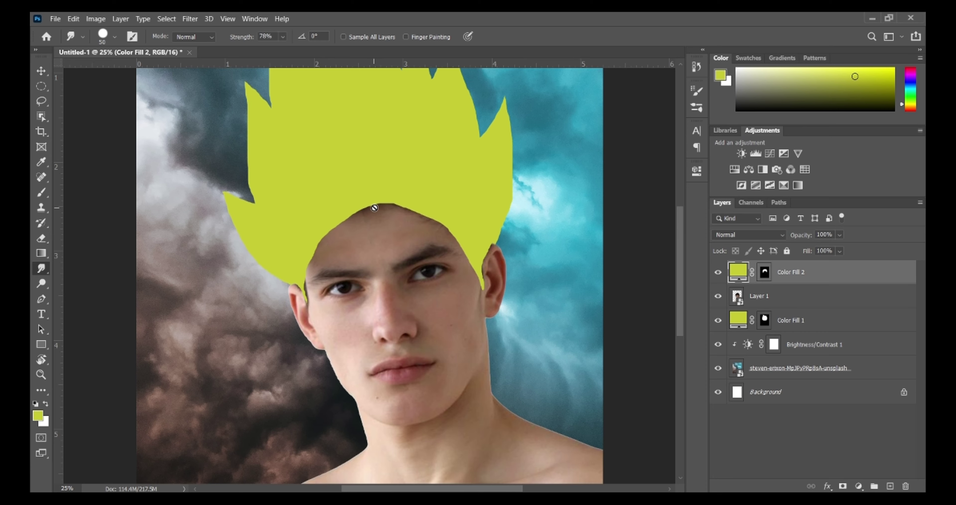
click(764, 271)
key(bracketright)
key(bracketright)
key(bracketright)
key(bracketright)
key(bracketright)
key(bracketright)
key(ctrl+plus)
key(ctrl+plus)
key(ctrl+plus)
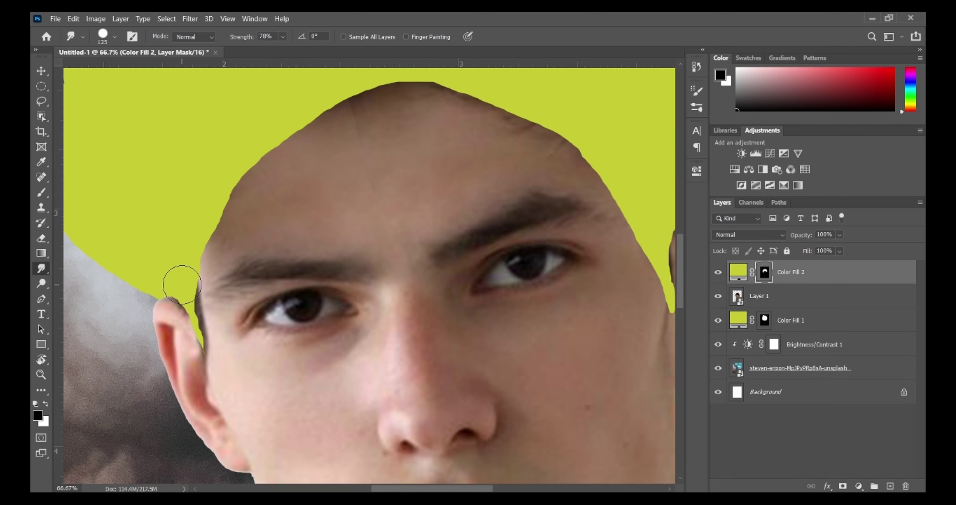
key(bracketleft)
key(bracketleft)
key(bracketleft)
drag(187, 288, 207, 339)
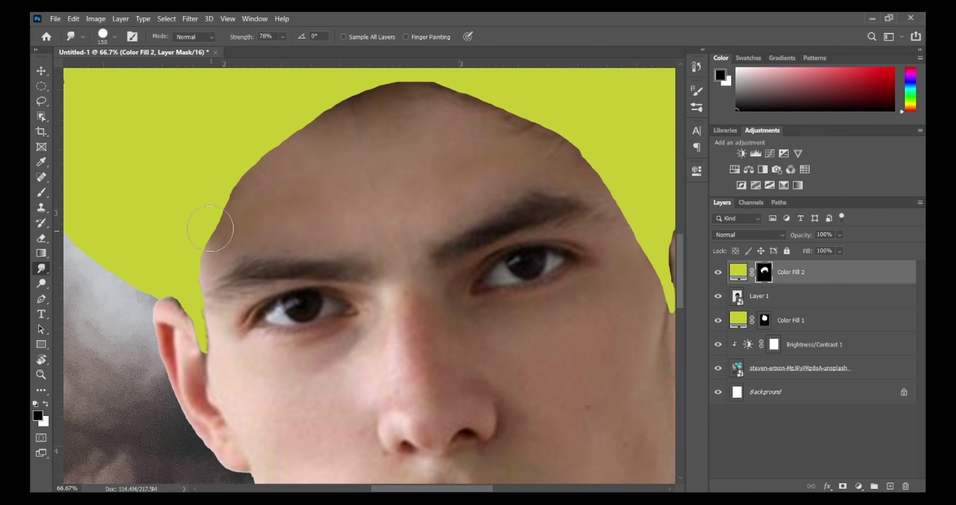
- Smudge the hair mask's edge along the temple and the top of the forehead, enlarging the brush to 300 px
mouse_move(210, 228)
mouse_down()
mouse_move(216, 189)
mouse_move(351, 110)
mouse_up()
scroll(433, 239, up, 1)
key(bracketright)
key(bracketright)
key(bracketright)
key(bracketright)
drag(445, 151, 398, 132)
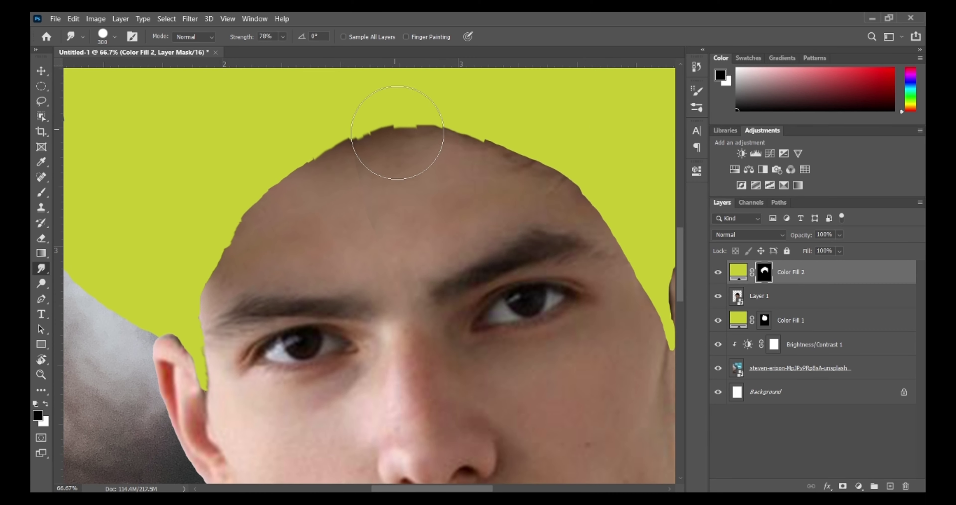
- Reshape the forehead hairline on the Color Fill 2 mask with a 700 px Smudge brush
key(ctrl+minus)
key(ctrl+minus)
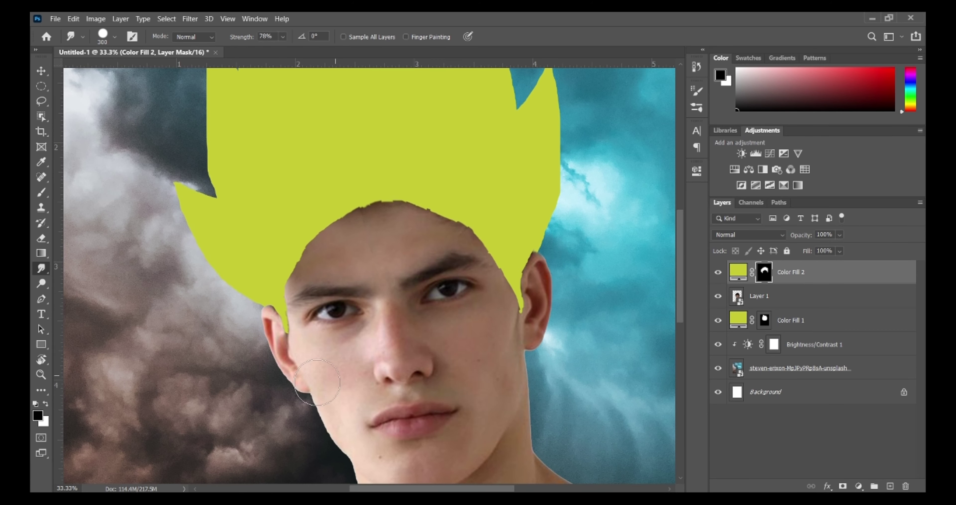
key(bracketright)
key(bracketright)
key(bracketright)
key(bracketright)
drag(366, 183, 363, 187)
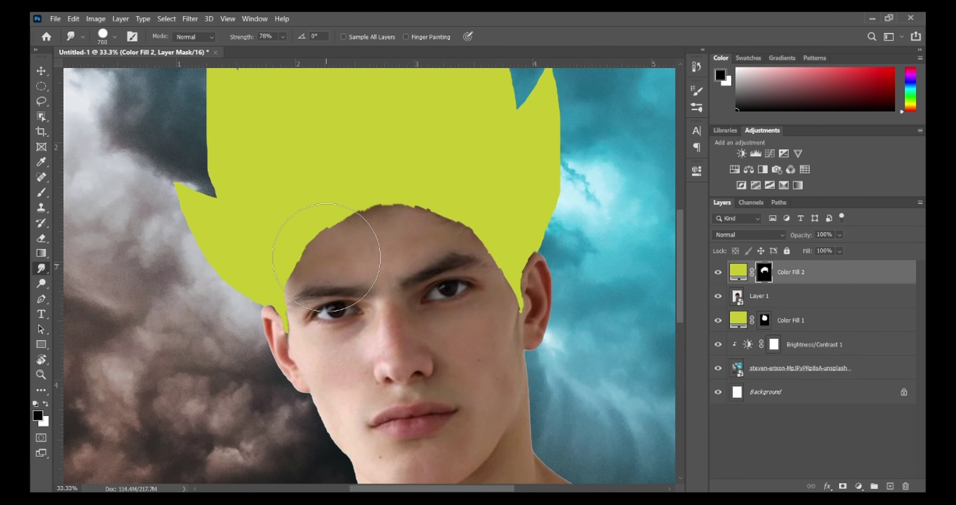
mouse_move(327, 256)
mouse_down()
mouse_move(298, 266)
mouse_move(392, 252)
mouse_move(423, 227)
mouse_up()
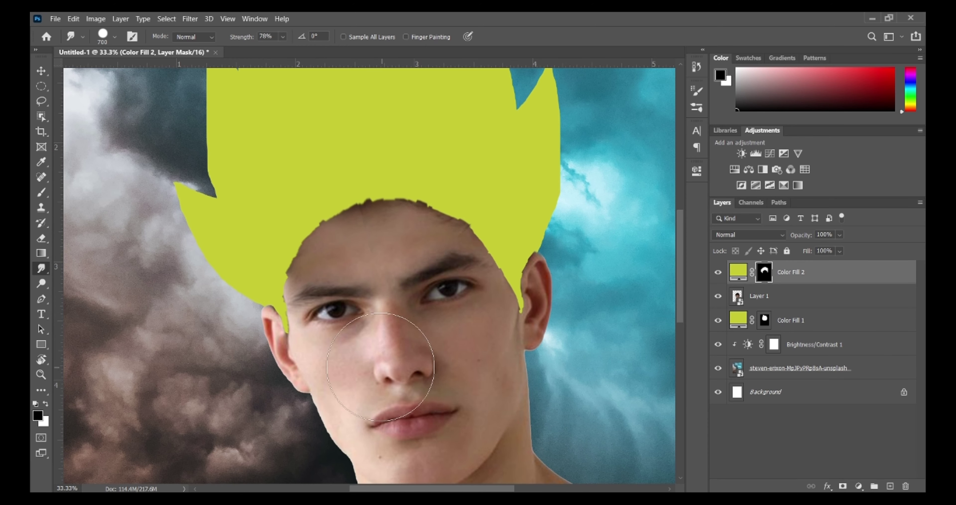
- Trim the tip of the other sideburn on the hair mask with a 100 px black brush
key(b)
key(ctrl+z)
key(shift+bracketright)
key(shift+bracketright)
key(shift+bracketright)
key(shift+bracketright)
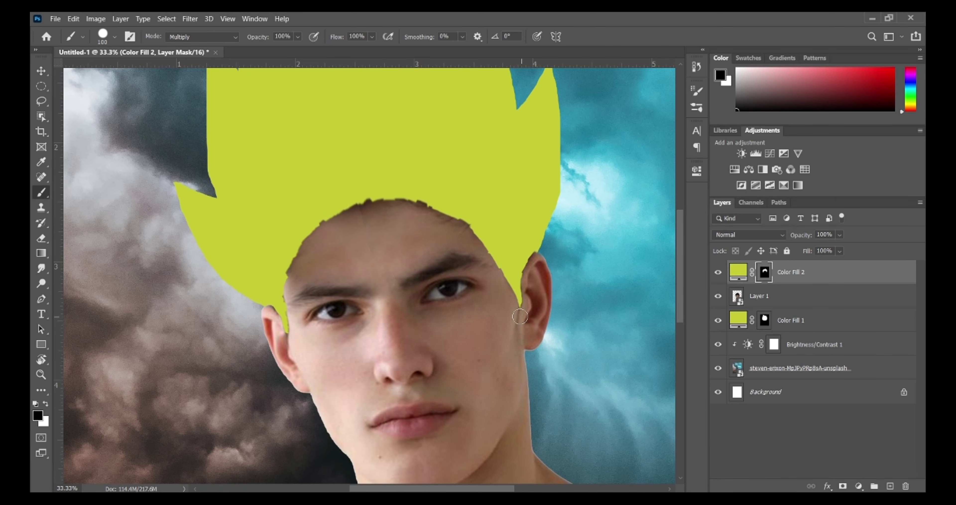
key(x)
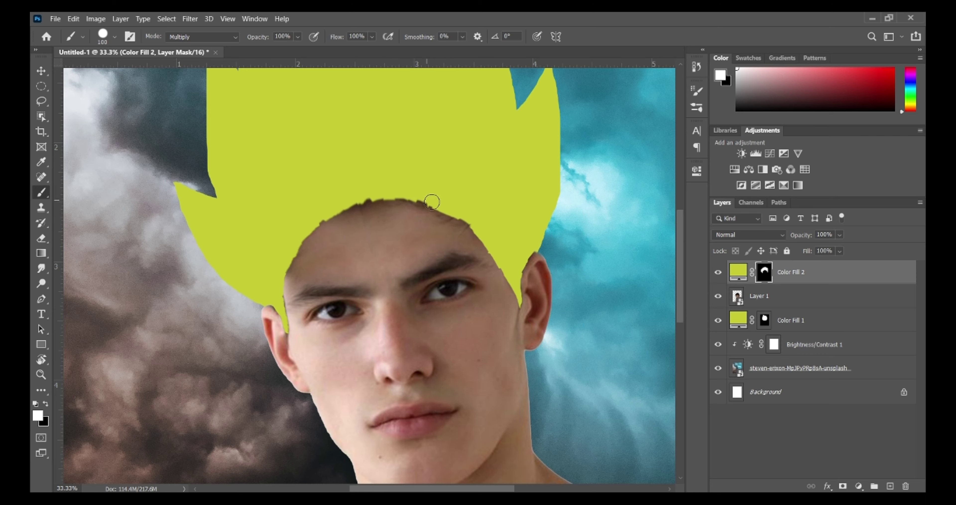
- Paint the forehead hairline on the Color Fill 2 mask with a soft black brush to fade its hard edge
key(x)
right_click(384, 283)
double_click(495, 321)
key(4)
key(8)
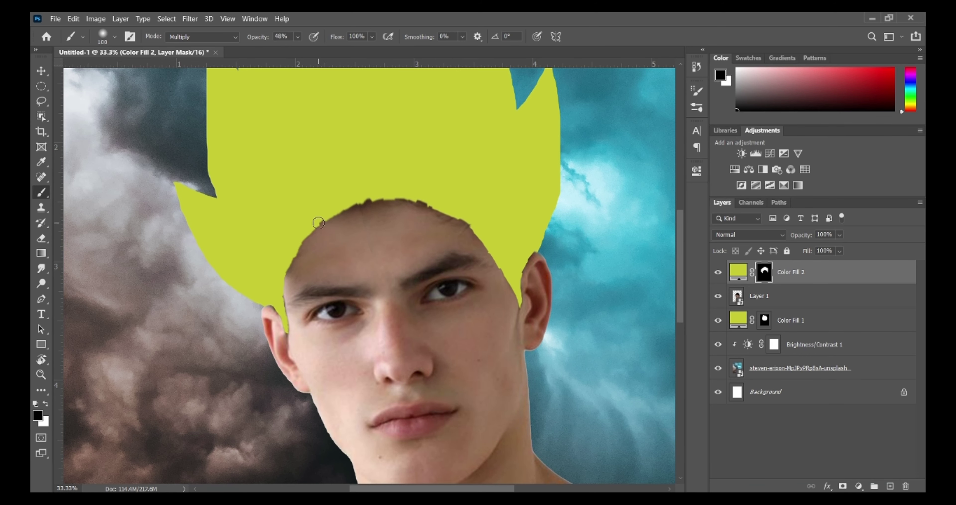
mouse_move(302, 262)
mouse_down()
mouse_move(369, 213)
mouse_move(338, 228)
mouse_move(409, 202)
mouse_move(454, 232)
mouse_move(489, 230)
mouse_up()
key(0)
key(x)
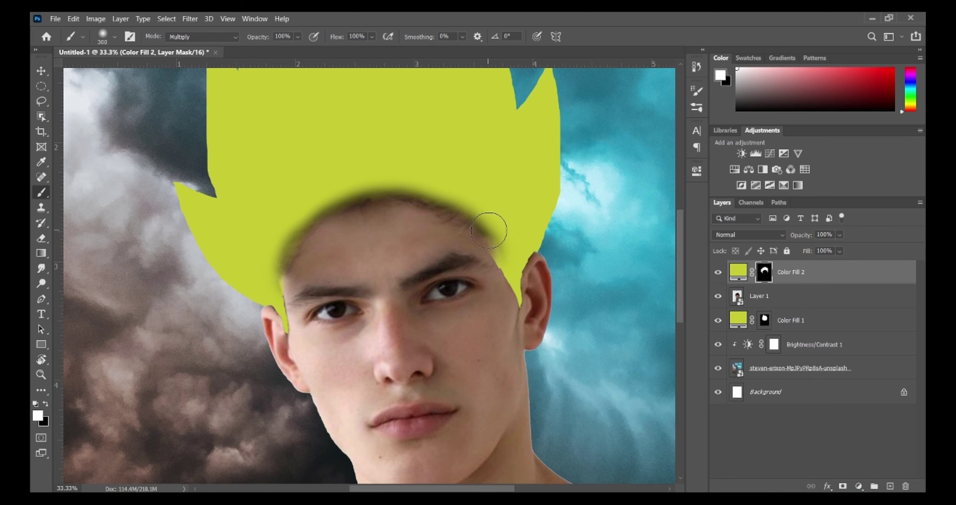
key(x)
- Smudge fine hair strands along the sideburn and lower temple on the mask with a 9 px brush at 78% strength
key(ctrl+minus)
key(ctrl+minus)
key(ctrl+minus)
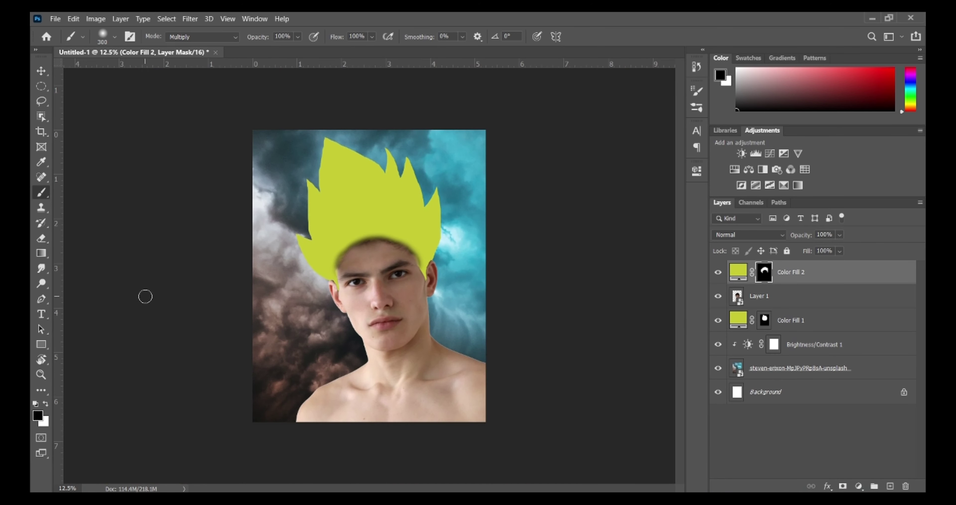
click(40, 272)
key(ctrl+1)
key(bracketleft)
key(bracketleft)
key(bracketleft)
key(bracketleft)
key(bracketleft)
key(bracketleft)
key(bracketleft)
key(bracketleft)
key(bracketleft)
key(bracketleft)
key(bracketleft)
key(bracketleft)
key(bracketleft)
key(bracketleft)
key(bracketleft)
key(bracketleft)
key(bracketleft)
key(bracketleft)
key(bracketleft)
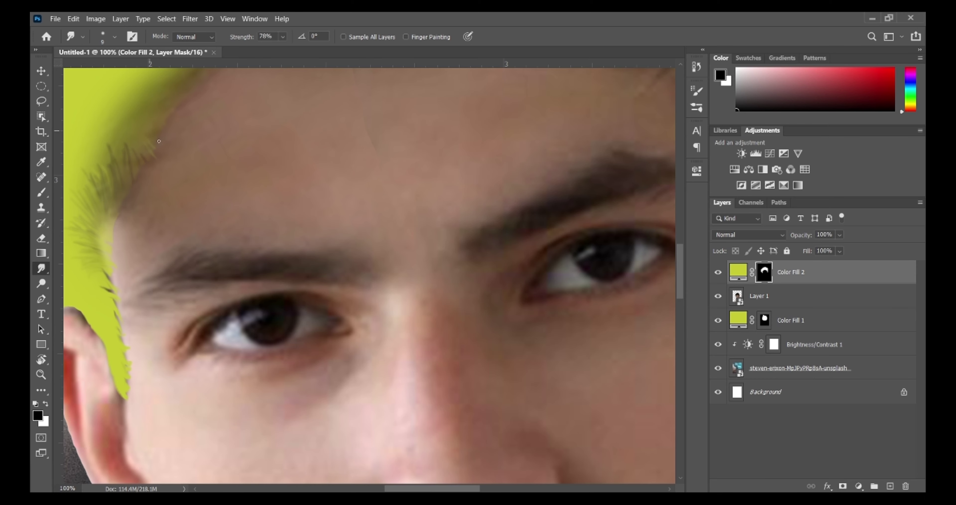
- Smudge short strands at the upper temple of the hair mask with a 20 px soft round brush
key(ctrl+minus)
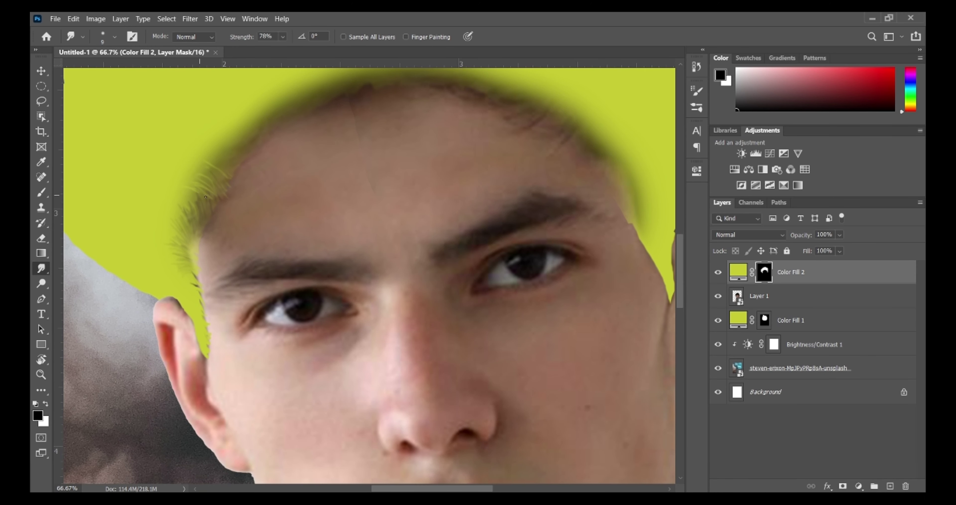
key(bracketright)
key(bracketright)
key(bracketright)
drag(213, 154, 223, 167)
drag(218, 150, 231, 167)
drag(221, 142, 239, 166)
drag(232, 135, 240, 146)
right_click(325, 156)
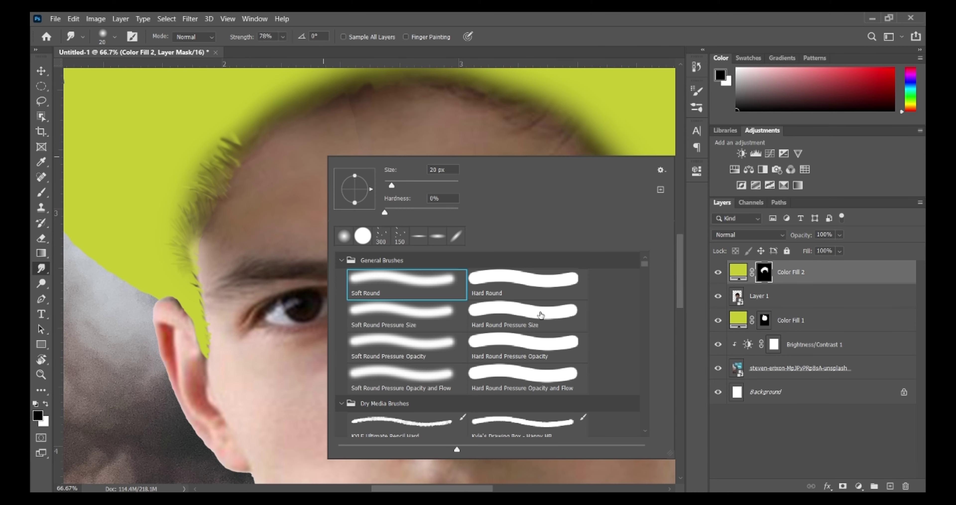
key(Escape)
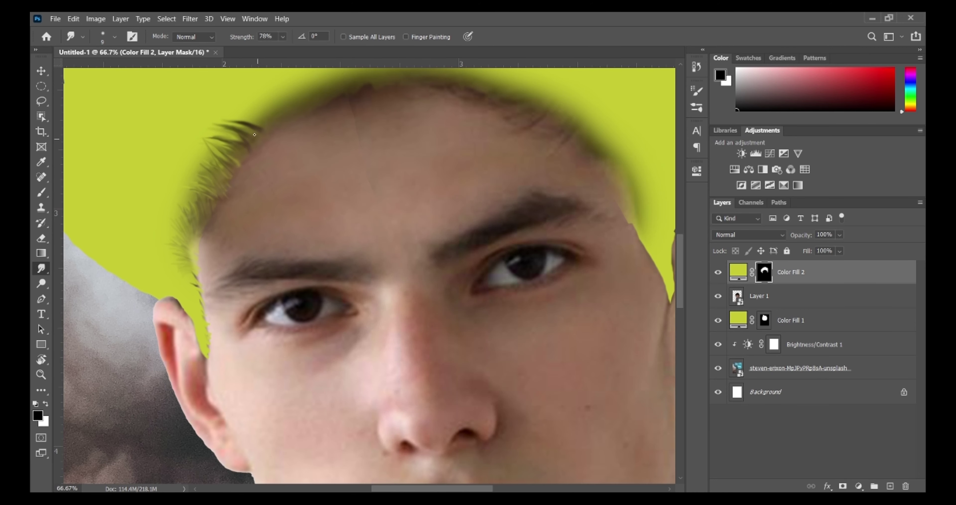
- Smudge hair strands upward along the whole forehead hairline and both temples, adding more with a 25 px brush
key(ctrl+minus)
key(ctrl+minus)
key(ctrl+minus)
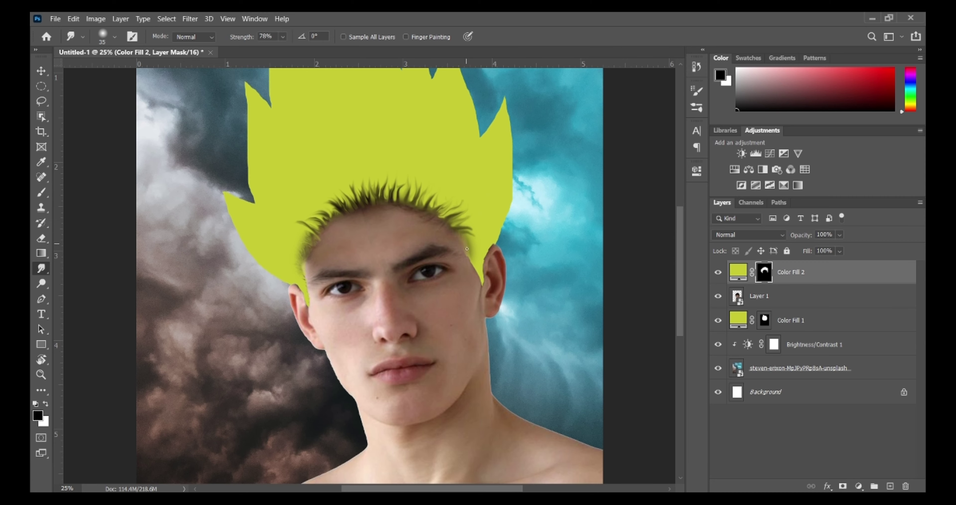
key(ctrl+plus)
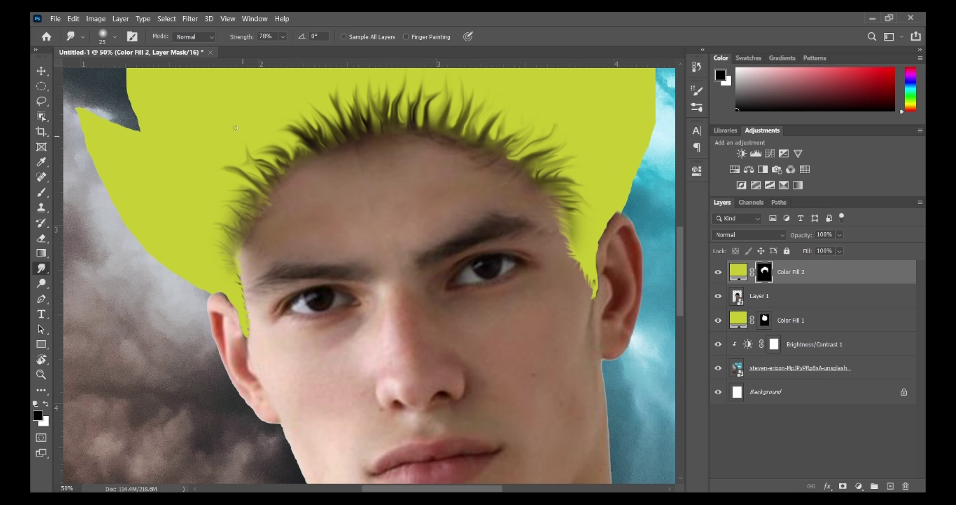
drag(243, 236, 222, 195)
mouse_move(263, 186)
mouse_down()
mouse_move(252, 163)
mouse_move(263, 132)
mouse_up()
drag(298, 158, 287, 111)
mouse_move(433, 126)
mouse_down()
mouse_move(439, 101)
mouse_move(430, 75)
mouse_up()
drag(378, 130, 342, 90)
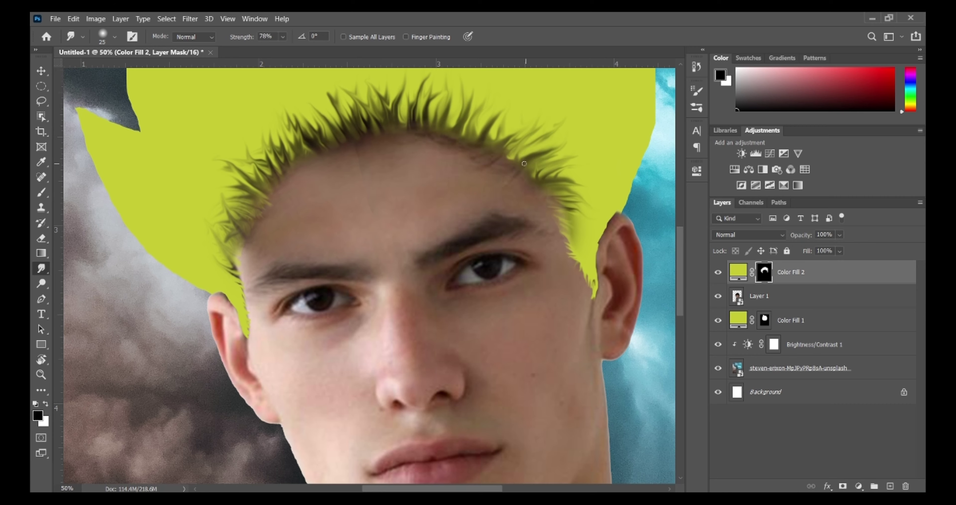
- Pull longer strands into the yellow-green hair above the middle and far side of the forehead with a 45 px Smudge brush
scroll(292, 253, up, 4)
mouse_move(345, 281)
mouse_down()
mouse_move(293, 256)
mouse_move(327, 223)
mouse_move(375, 215)
mouse_move(441, 229)
mouse_move(445, 213)
mouse_up()
drag(452, 271, 467, 224)
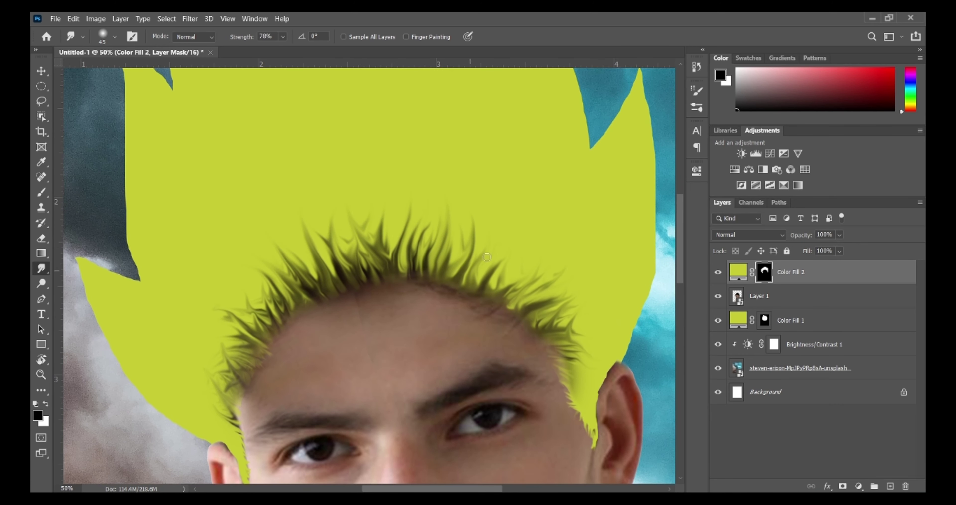
drag(475, 280, 485, 248)
mouse_move(509, 300)
mouse_down()
mouse_move(533, 261)
mouse_move(558, 258)
mouse_up()
key(ctrl+minus)
key(ctrl+minus)
key(ctrl+minus)
key(ctrl+minus)
key(ctrl+minus)
key(ctrl+minus)
scroll(372, 282, up, 5)
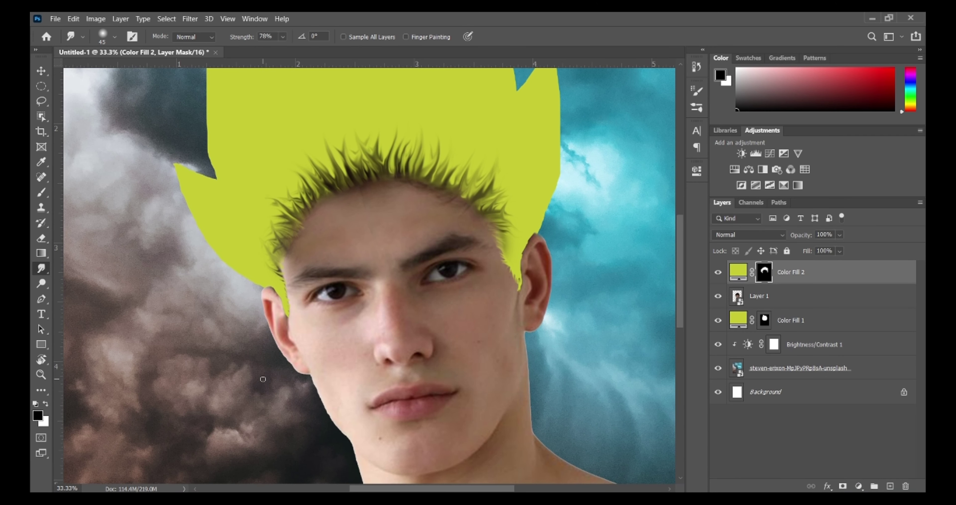
- Add a Color Balance adjustment above Color Fill 2, setting midtones Cyan–Red to +40 and shifting them towards yellow
key(b)
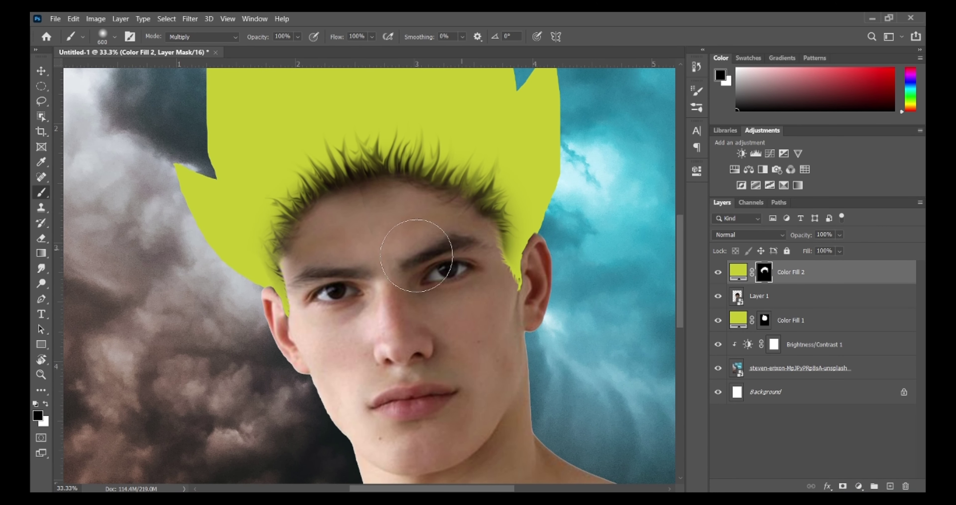
click(748, 169)
drag(581, 226, 601, 225)
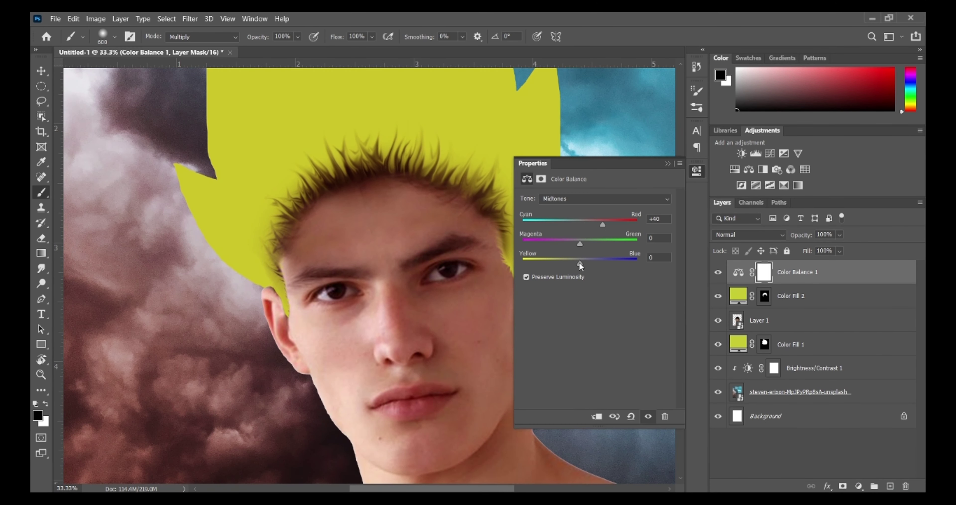
drag(580, 263, 559, 264)
click(668, 164)
- Invert the Color Balance mask and use a 1400 px brush to limit the adjustment to the hairline area
key(ctrl+i)
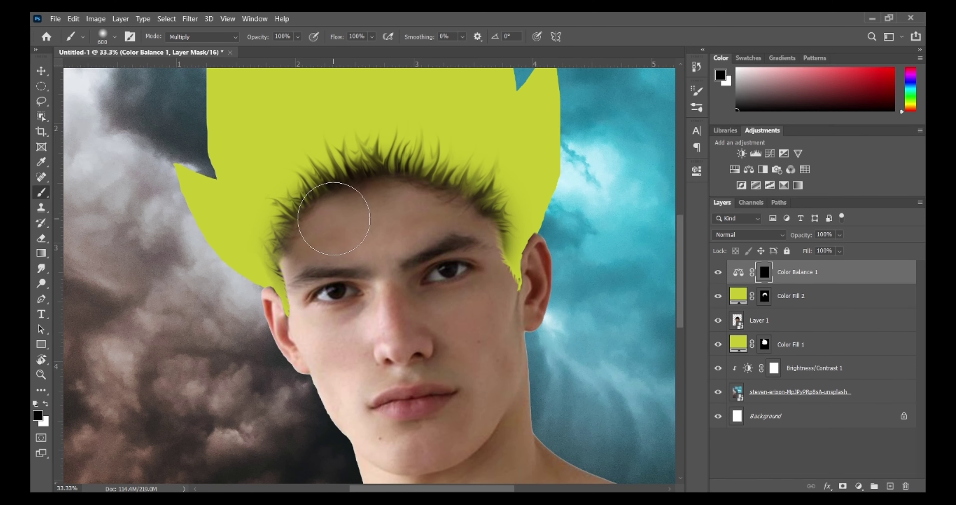
key(x)
key(ctrl+minus)
key(ctrl+minus)
key(ctrl+minus)
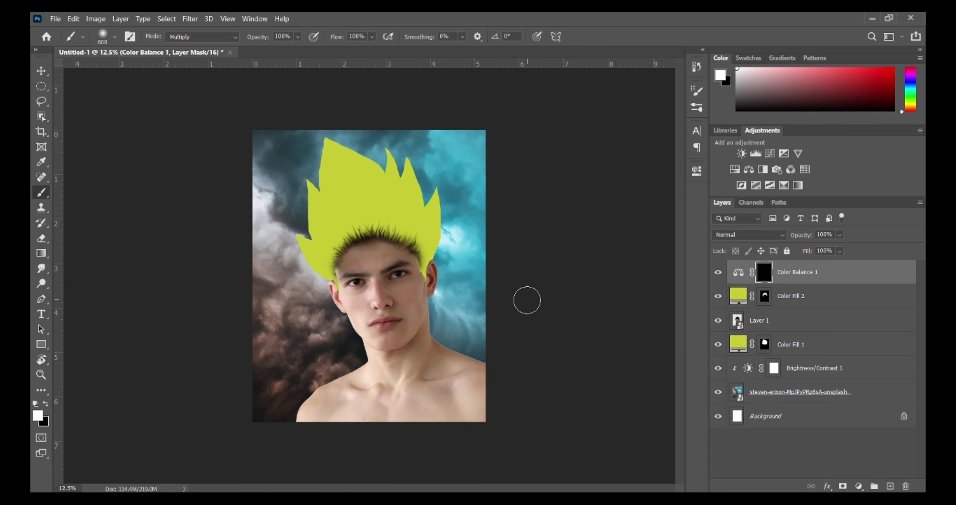
key(ctrl+i)
key(bracketright)
key(bracketright)
key(bracketright)
key(bracketright)
key(bracketright)
key(bracketright)
key(bracketright)
key(bracketright)
key(x)
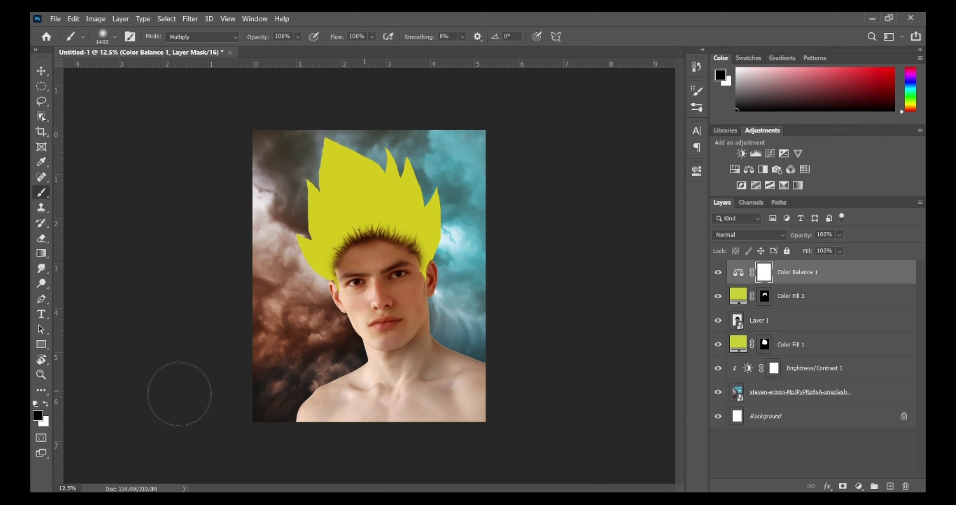
mouse_move(260, 253)
mouse_down()
mouse_move(374, 319)
mouse_move(347, 336)
mouse_up()
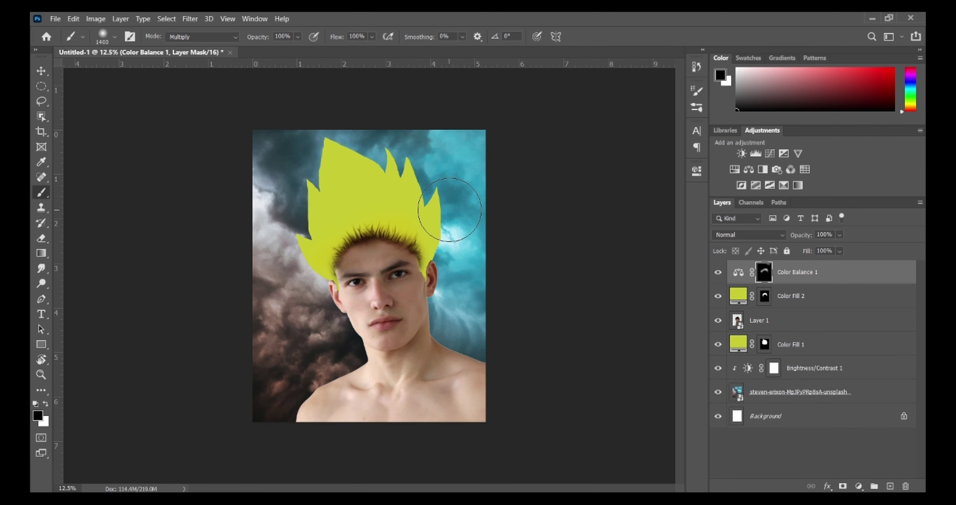
- Set the Color Balance midtones to +71 red and -56 yellow, and the highlights to +20 red and -17 yellow
double_click(738, 272)
drag(560, 263, 548, 263)
click(572, 199)
click(568, 226)
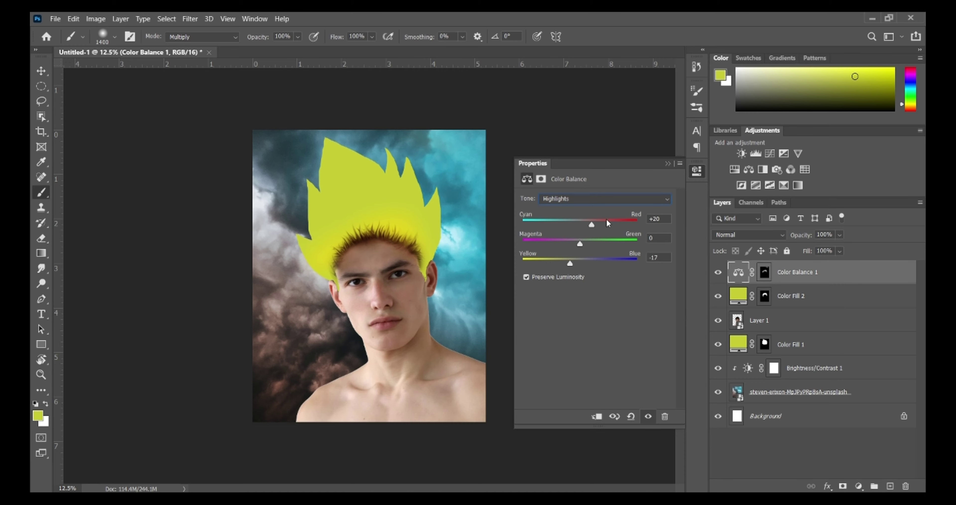
click(668, 163)
- Paint white on the Color Balance mask along the forehead hairline down to the temple, with the brush in Normal mode
click(764, 273)
key(ctrl+plus)
key(ctrl+plus)
key(ctrl+plus)
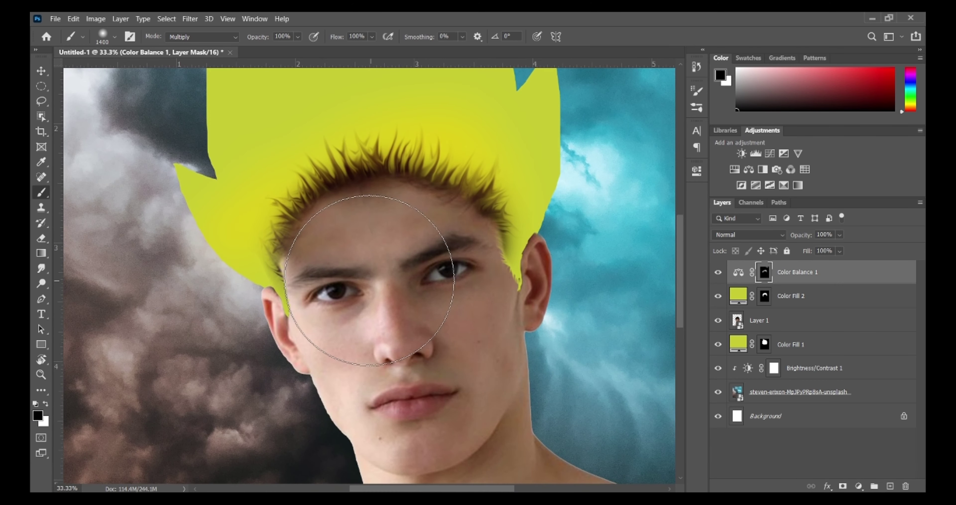
key(bracketleft)
key(bracketleft)
key(bracketleft)
key(bracketleft)
key(bracketleft)
key(bracketleft)
key(bracketleft)
key(x)
click(201, 37)
click(178, 47)
mouse_move(327, 173)
mouse_down()
mouse_move(307, 193)
mouse_move(424, 170)
mouse_move(285, 293)
mouse_up()
- Refine the Color Balance mask around the hairline and surrounding hair at 56% opacity with 300 to 600 px brushes
key(bracketleft)
key(bracketleft)
key(bracketleft)
key(bracketright)
key(bracketright)
key(5)
key(6)
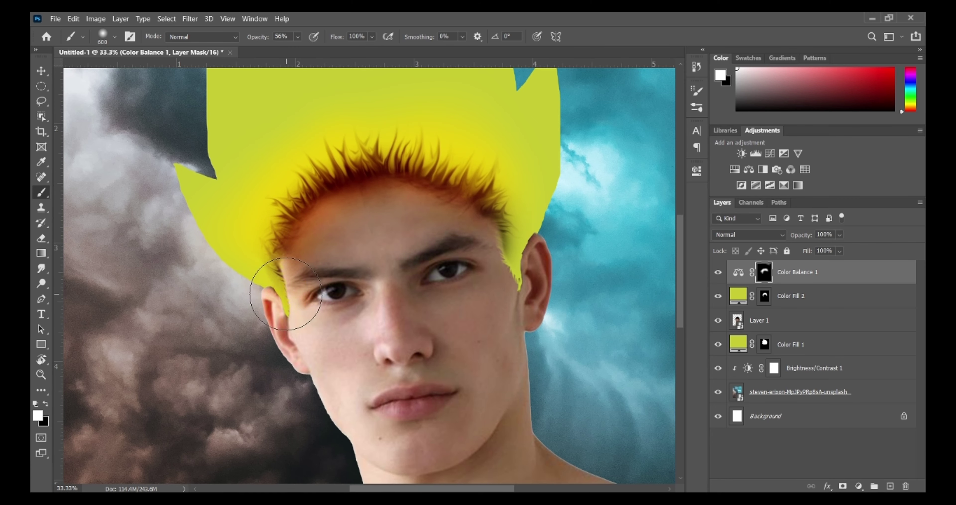
key(x)
scroll(393, 260, down, 4)
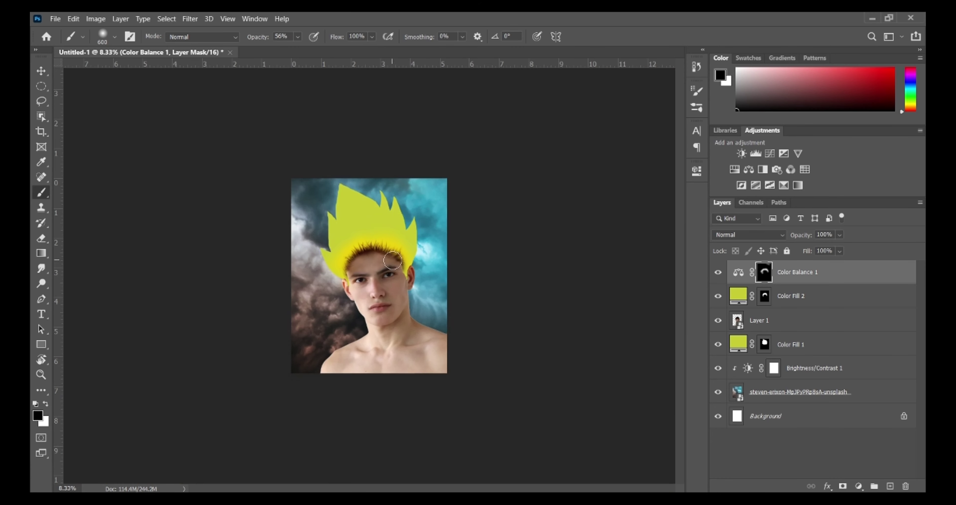
scroll(392, 260, up, 5)
key(bracketleft)
key(bracketleft)
key(bracketleft)
key(bracketleft)
key(bracketleft)
key(x)
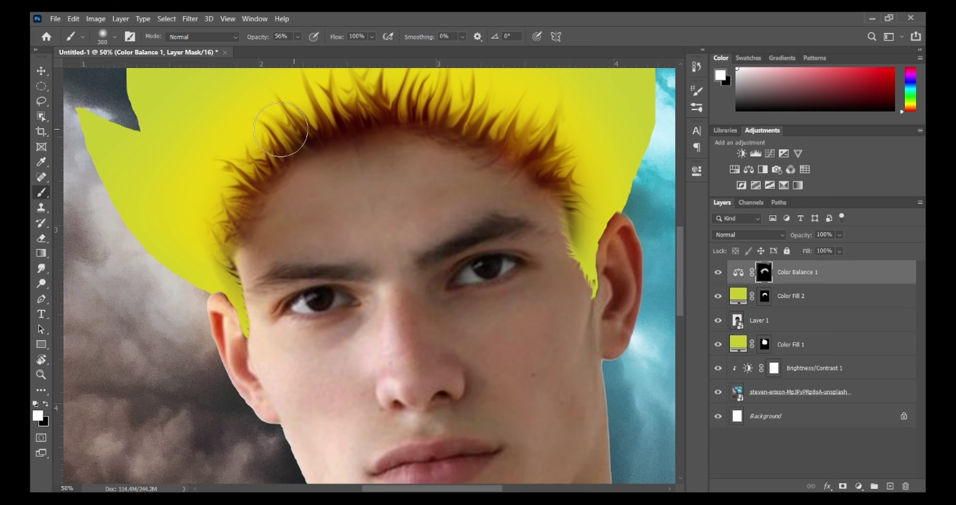
key(ctrl+minus)
key(ctrl+minus)
key(ctrl+minus)
key(ctrl+minus)
key(ctrl+minus)
key(bracketright)
key(bracketright)
key(bracketright)
key(x)
- Check the Color Balance midtone settings and delete the Color Balance layer
double_click(739, 271)
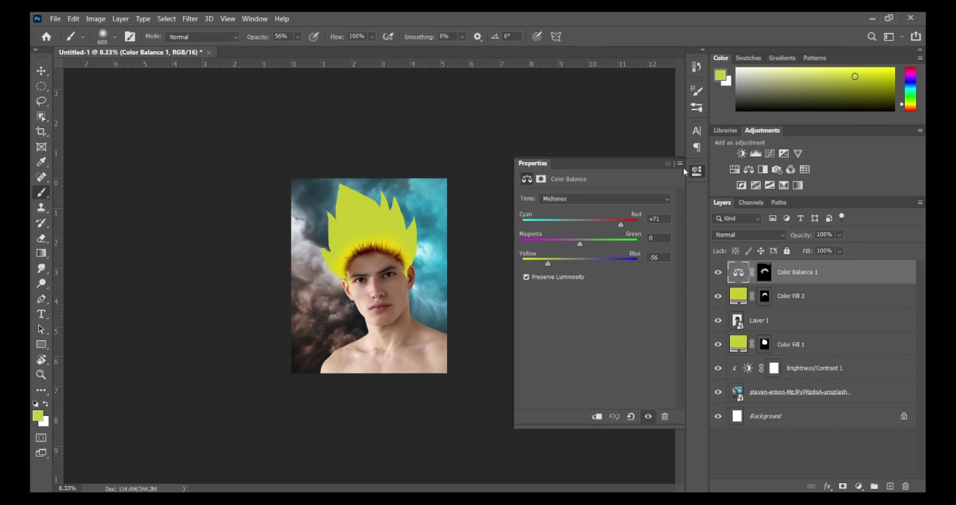
click(668, 163)
right_click(868, 272)
click(743, 80)
click(446, 202)
- Hide Color Fill 2 and try selecting the man's head with the Object Selection tool in Lasso mode
click(718, 296)
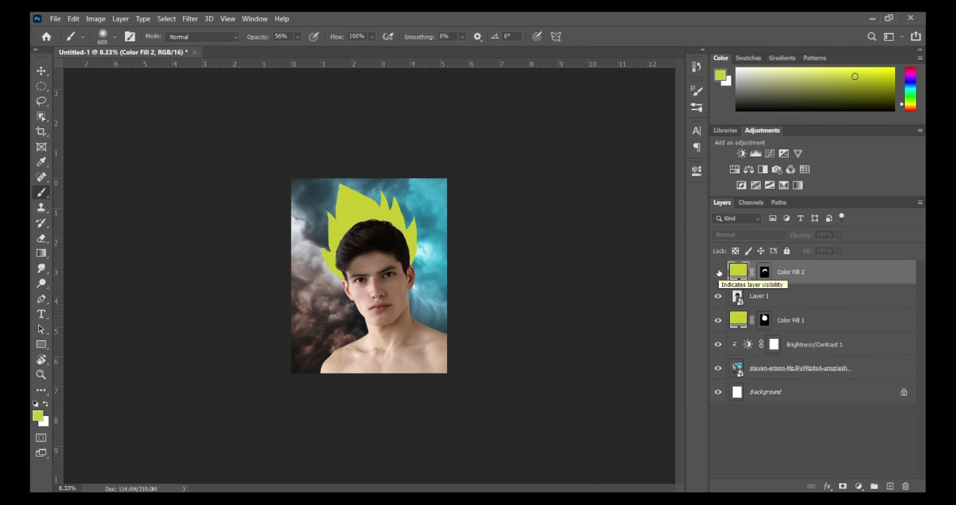
click(718, 272)
click(41, 116)
click(96, 115)
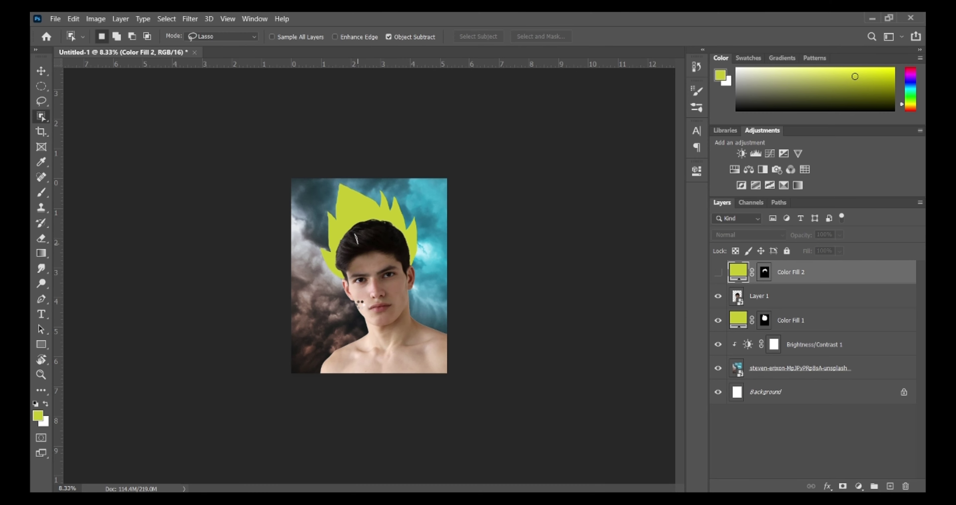
mouse_move(360, 320)
mouse_down()
mouse_move(335, 262)
mouse_move(402, 322)
mouse_up()
click(764, 320)
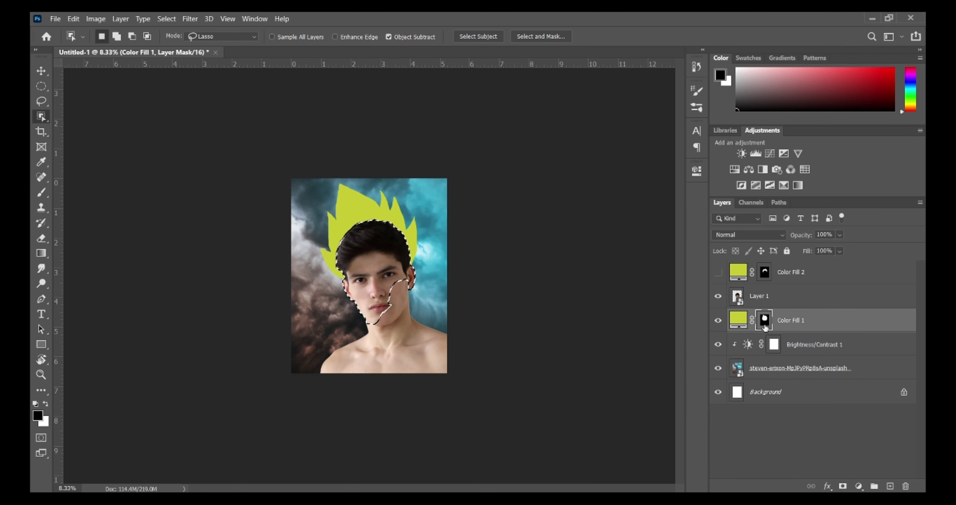
mouse_move(352, 290)
mouse_down()
mouse_move(406, 282)
mouse_move(352, 293)
mouse_move(366, 319)
mouse_move(399, 284)
mouse_up()
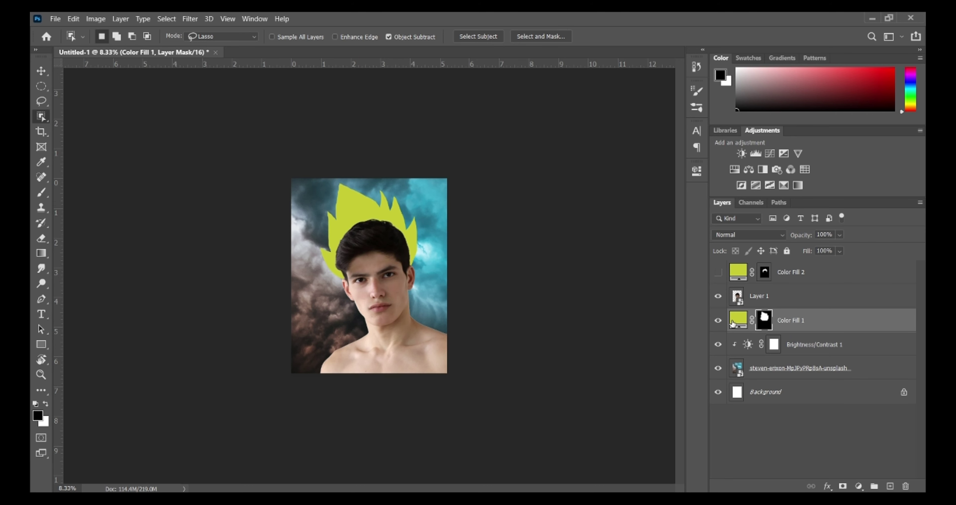
- Move Color Fill 1 above Layer 1 and, with it temporarily hidden, select the face and ear using Object Selection
drag(785, 312, 783, 287)
click(718, 296)
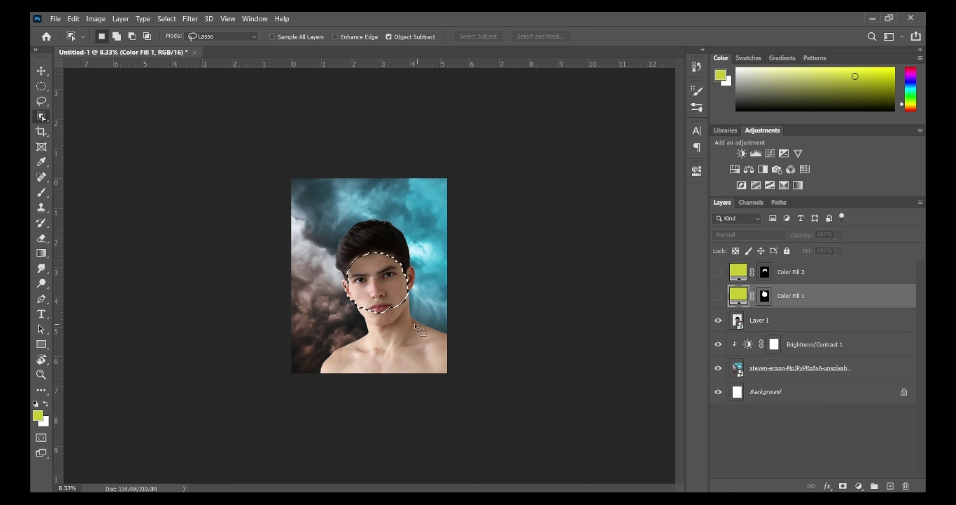
drag(408, 274, 406, 288)
click(719, 298)
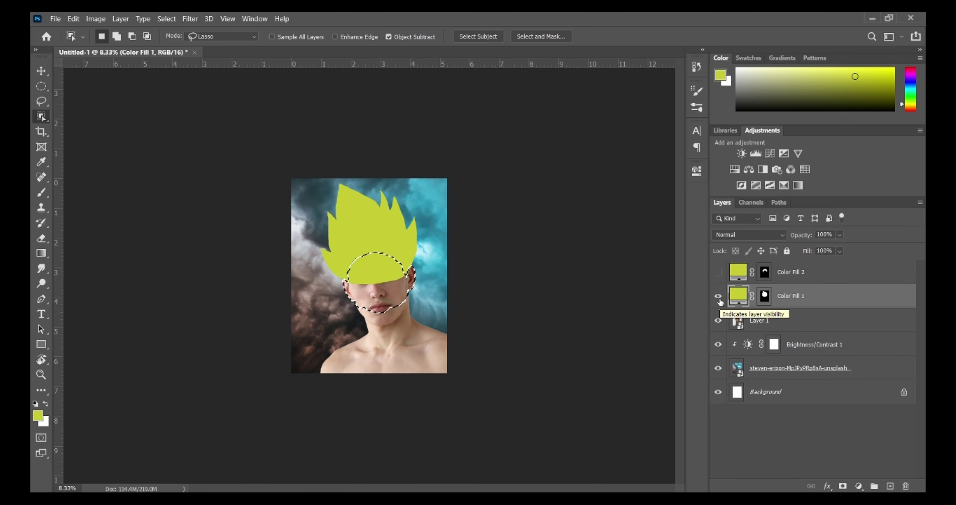
- Fill the selected face area with black on the Color Fill 1 mask and deselect
key(d)
key(alt+d)
click(764, 296)
key(alt+BackSpace)
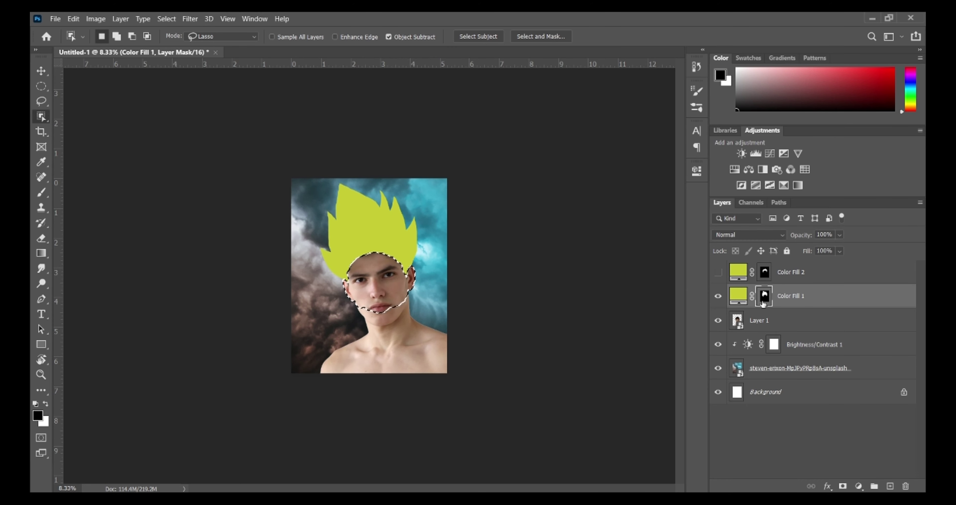
key(d)
key(ctrl+d)
- Try smudging strands upward from the middle of the forehead hairline on the Color Fill 1 mask with 60–70 px brushes
key(r)
scroll(378, 268, up, 5)
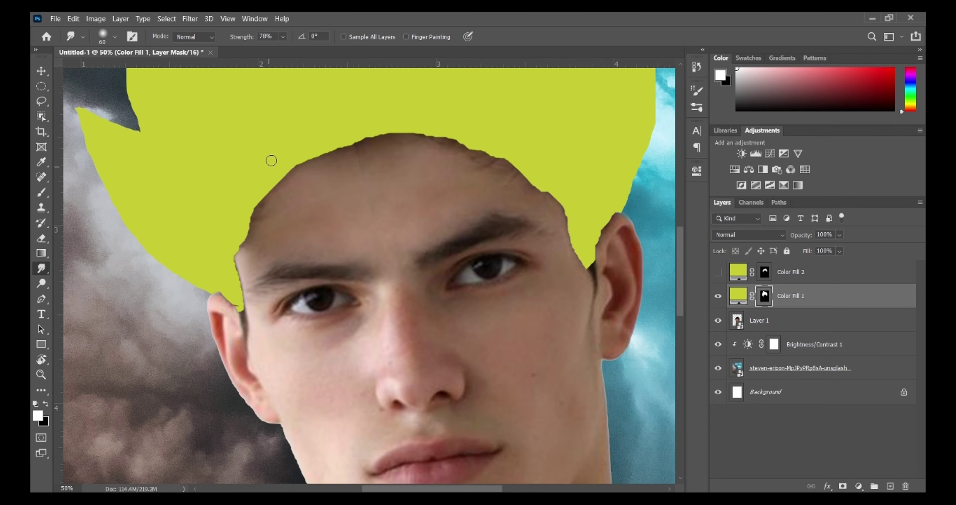
drag(335, 156, 319, 124)
drag(350, 143, 344, 118)
mouse_move(357, 141)
mouse_down()
mouse_move(359, 113)
mouse_move(370, 106)
mouse_up()
mouse_move(386, 132)
mouse_down()
mouse_move(381, 109)
mouse_move(356, 81)
mouse_move(307, 53)
mouse_up()
key(bracketright)
key(bracketright)
mouse_move(336, 150)
mouse_down()
mouse_move(319, 91)
mouse_move(300, 98)
mouse_up()
key(ctrl+z)
key(ctrl+z)
key(ctrl+z)
key(ctrl+z)
key(ctrl+z)
key(ctrl+z)
key(ctrl+z)
key(ctrl+z)
key(ctrl+z)
key(ctrl+z)
key(ctrl+z)
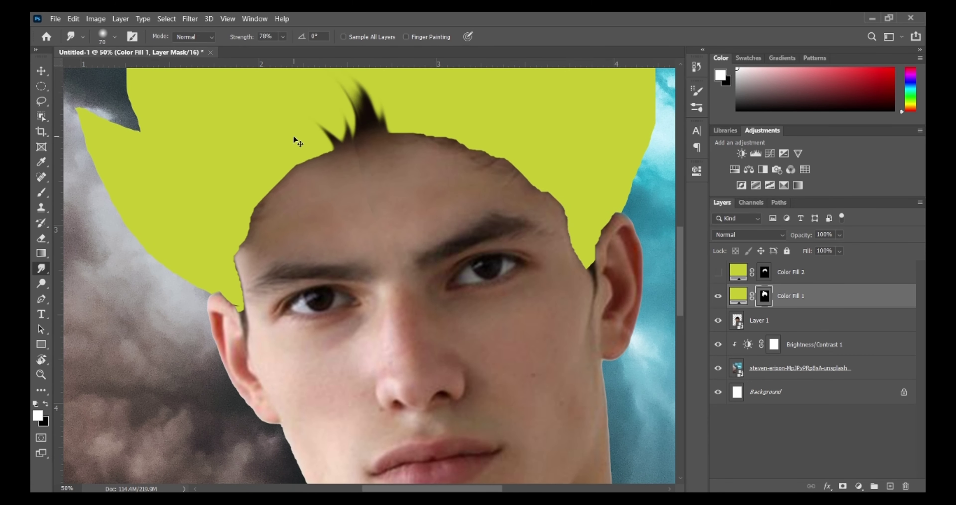
- Smudge fine strands along the sideburn and over the ear on the grey-cloud side with a 15 px brush
key(ctrl+d)
key(bracketleft)
key(bracketleft)
key(bracketleft)
key(bracketleft)
key(bracketleft)
key(bracketleft)
key(bracketleft)
key(ctrl+plus)
key(ctrl+plus)
mouse_move(100, 241)
mouse_down()
mouse_move(120, 316)
mouse_move(118, 364)
mouse_move(113, 356)
mouse_up()
drag(88, 320, 92, 340)
scroll(76, 307, left, 4)
right_click(196, 308)
key(Escape)
drag(202, 309, 175, 310)
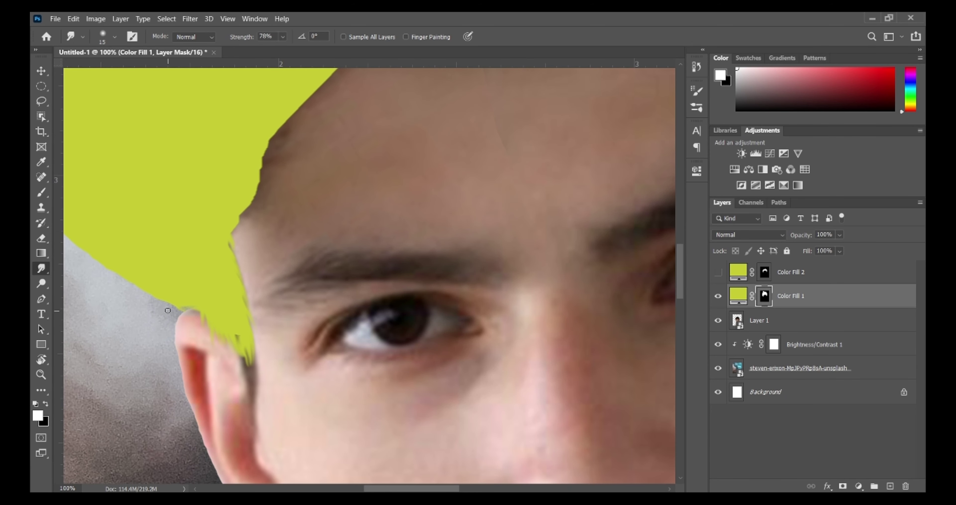
- Smudge fine strands along the outer hair edge from above the ear around the lowest side spike, reducing the brush to 9 px
scroll(160, 275, left, 2)
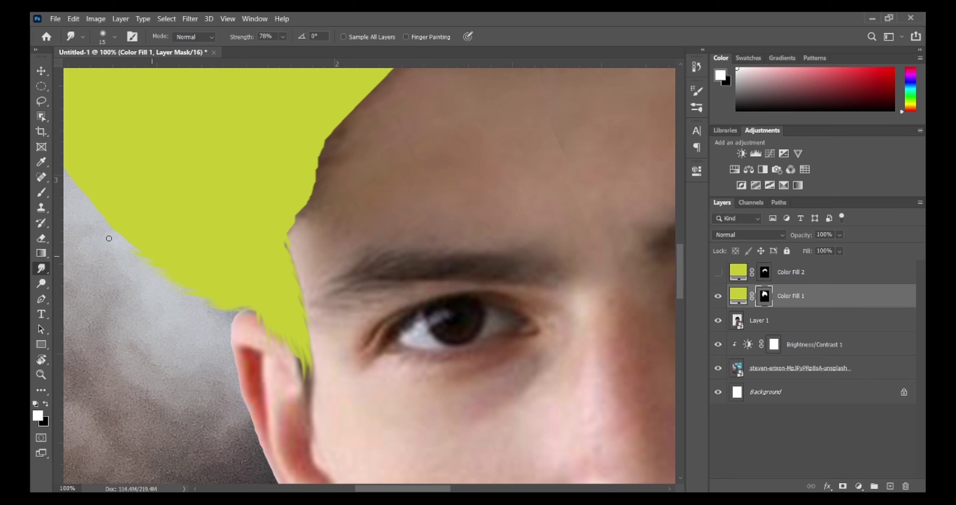
scroll(133, 232, up, 2)
scroll(124, 235, left, 2)
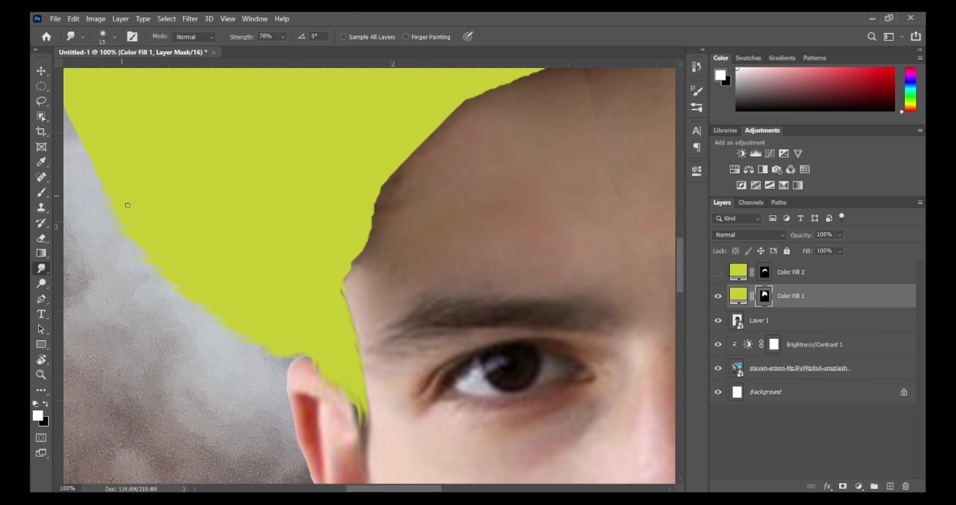
scroll(285, 215, left, 8)
scroll(285, 215, up, 5)
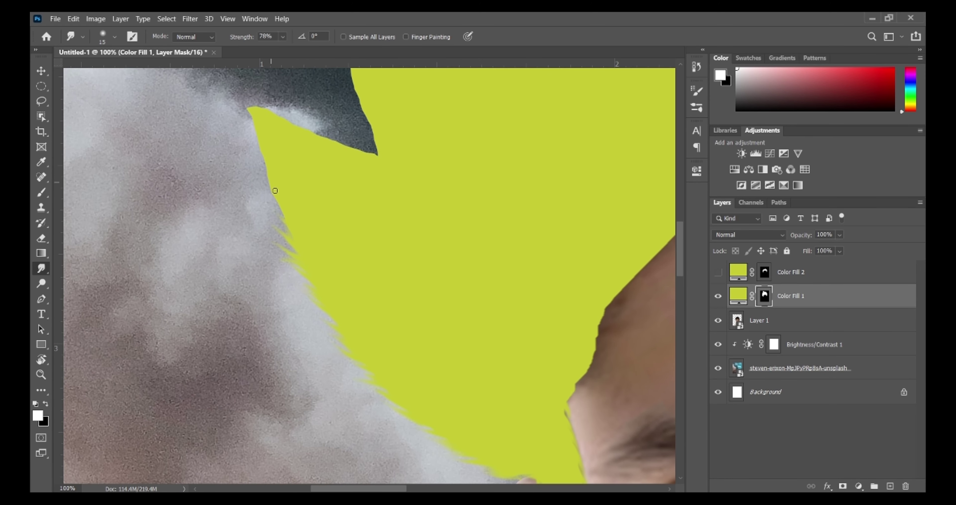
mouse_move(285, 216)
mouse_down()
mouse_move(262, 136)
mouse_move(237, 105)
mouse_move(252, 129)
mouse_move(249, 92)
mouse_move(276, 122)
mouse_move(289, 103)
mouse_move(300, 123)
mouse_move(340, 137)
mouse_up()
scroll(347, 149, up, 3)
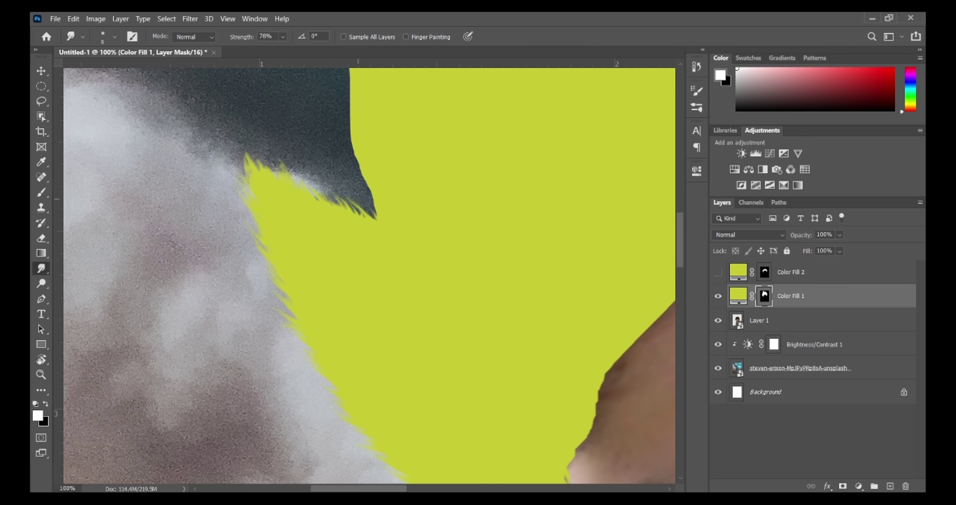
- Smudge short strands up the vertical hair edge from the lowest side spike to the next spike's tip, using a 9 px brush
scroll(359, 199, down, 5)
scroll(355, 173, up, 3)
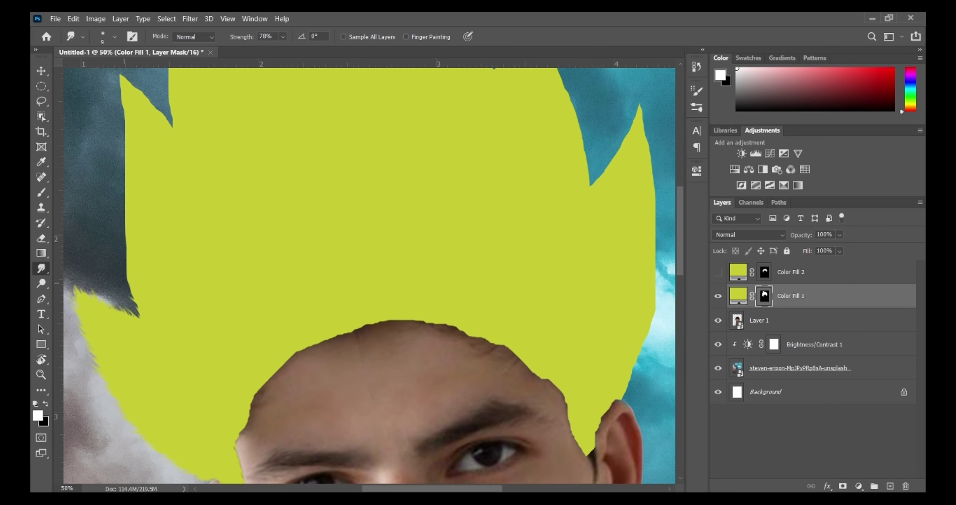
key(ctrl+plus)
key(ctrl+plus)
drag(130, 287, 485, 295)
drag(257, 334, 240, 298)
drag(245, 315, 232, 265)
drag(241, 271, 229, 243)
mouse_move(239, 260)
mouse_down()
mouse_move(250, 193)
mouse_move(227, 138)
mouse_up()
scroll(226, 138, up, 2)
mouse_move(234, 196)
mouse_down()
mouse_move(229, 126)
mouse_move(238, 122)
mouse_up()
scroll(237, 202, up, 3)
drag(230, 165, 224, 70)
scroll(221, 166, up, 2)
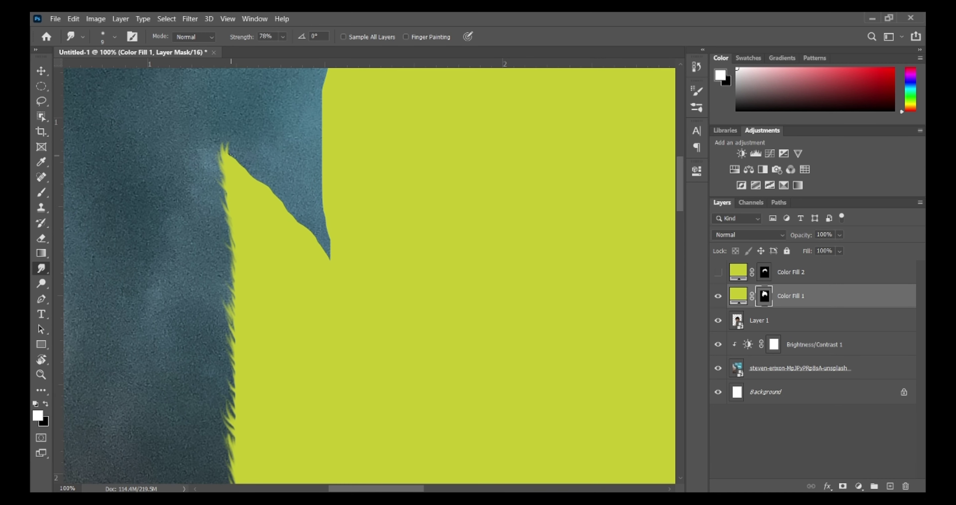
- Smudge short strands along the second spike's inner slope, through the notch and up the start of the tallest spike
drag(230, 154, 252, 150)
mouse_move(316, 239)
mouse_down()
mouse_move(298, 203)
mouse_move(286, 221)
mouse_move(257, 168)
mouse_move(273, 204)
mouse_move(332, 264)
mouse_move(320, 237)
mouse_move(322, 183)
mouse_up()
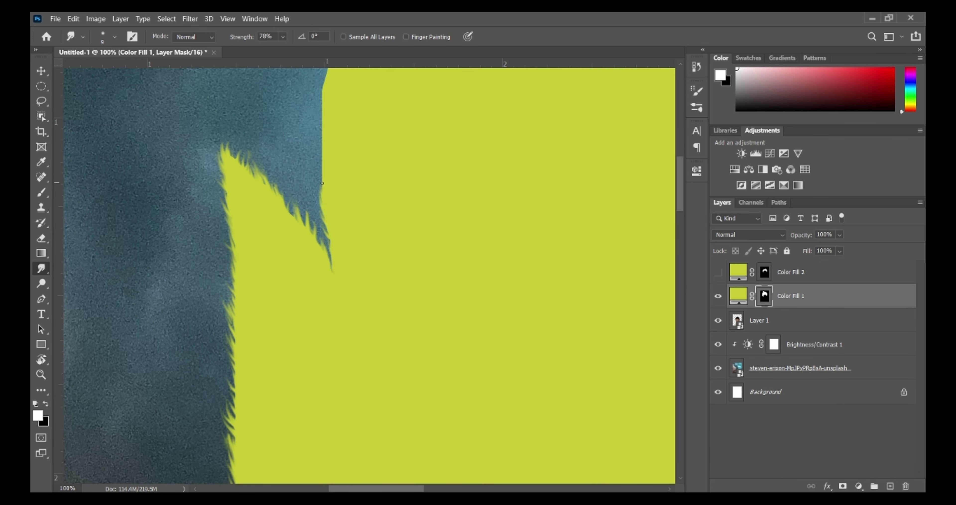
scroll(322, 178, up, 3)
drag(321, 246, 318, 163)
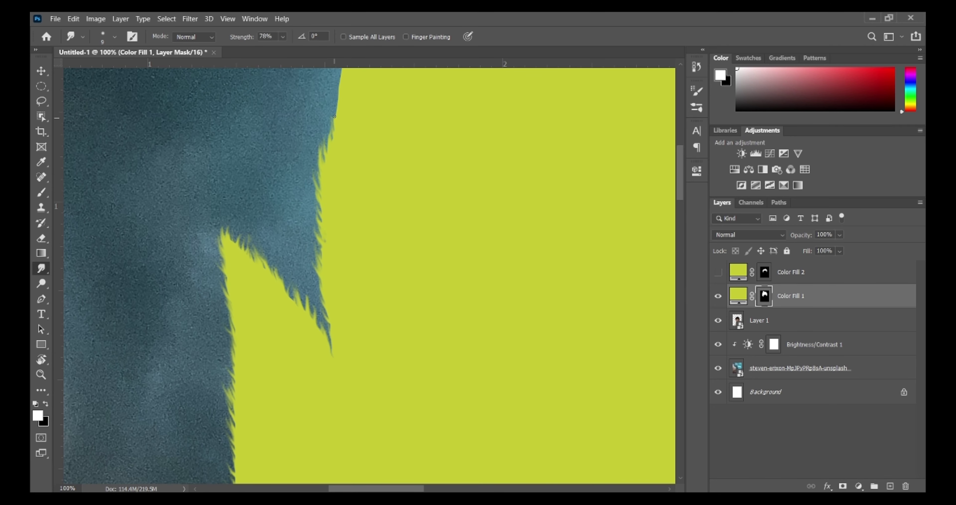
- Smudge short strands up the outer edge of the tallest spike and around its tip with a 9 px brush
scroll(342, 93, up, 4)
scroll(356, 167, up, 3)
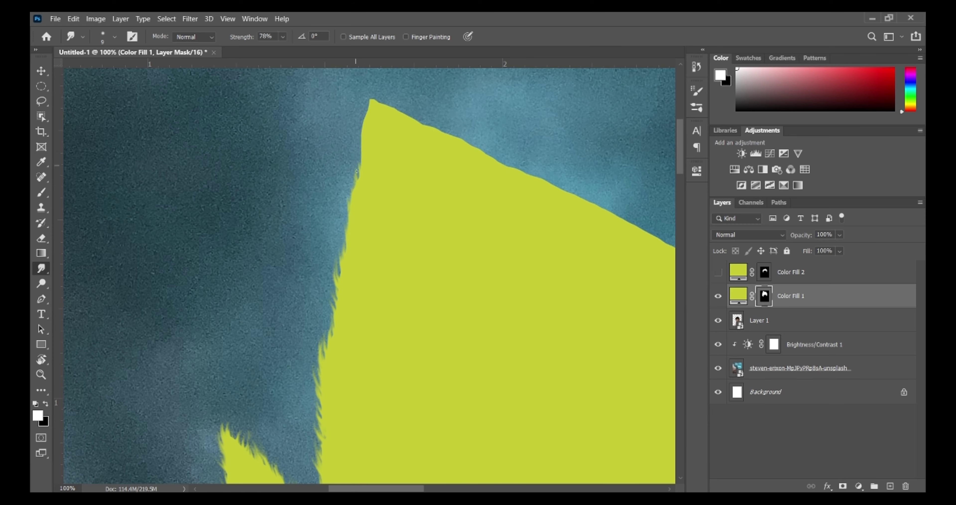
drag(360, 134, 357, 115)
drag(359, 181, 352, 161)
drag(349, 204, 347, 189)
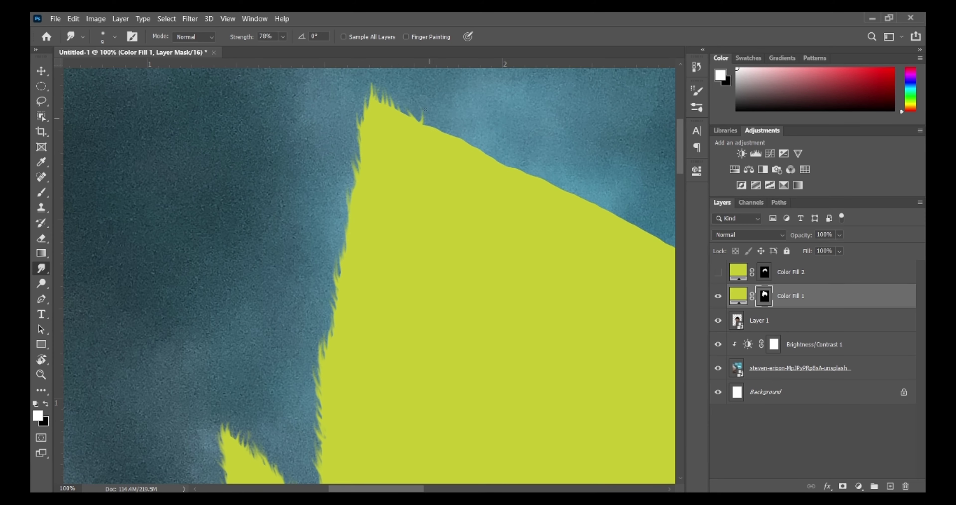
- Smudge short strands along the tallest spike's long slope, from below the tip to about its middle
scroll(420, 110, right, 6)
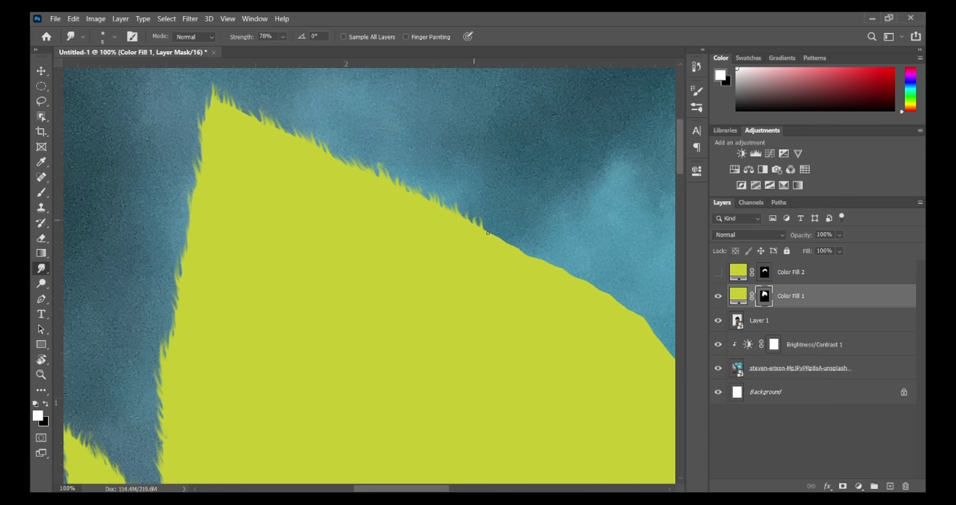
drag(488, 233, 484, 219)
drag(498, 236, 491, 224)
drag(506, 242, 501, 231)
scroll(477, 231, down, 1)
scroll(478, 231, right, 4)
drag(422, 241, 415, 224)
drag(428, 241, 423, 226)
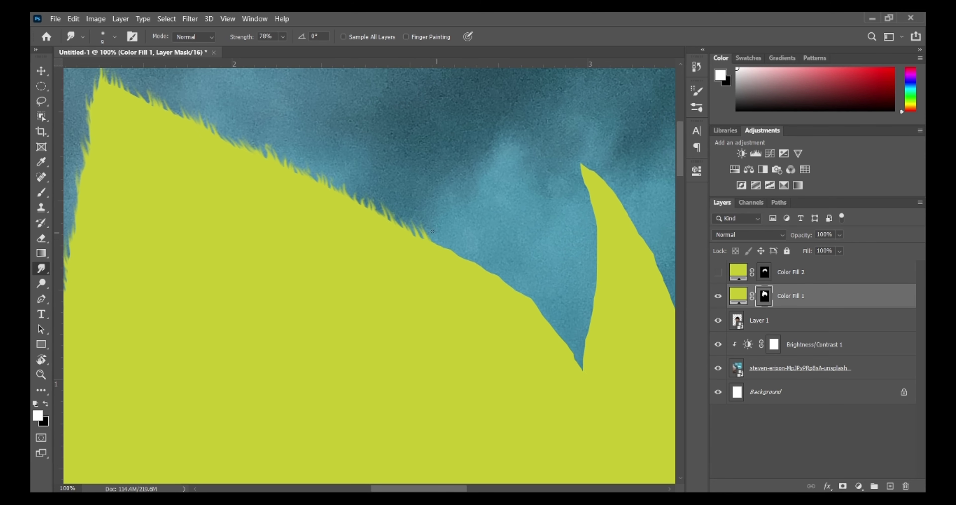
- Smudge short strands along the lower part of the tallest spike's slope into the first notch
key(bracketright)
drag(487, 262, 482, 255)
mouse_move(501, 277)
mouse_down()
mouse_move(498, 270)
mouse_move(515, 278)
mouse_up()
drag(525, 293, 523, 283)
drag(533, 298, 530, 290)
mouse_move(537, 300)
mouse_down()
mouse_move(554, 312)
mouse_move(539, 296)
mouse_up()
drag(553, 327, 551, 319)
drag(561, 334, 559, 326)
drag(569, 343, 567, 338)
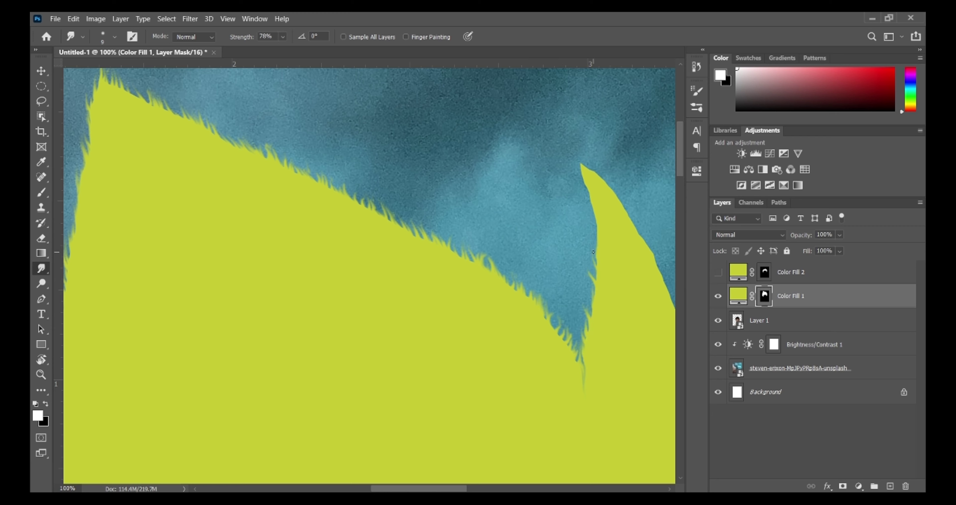
- Smudge strands around the narrow curved spike, up one edge, over its tip and down into the following notch
drag(599, 237, 594, 214)
mouse_move(596, 219)
mouse_down()
mouse_move(580, 164)
mouse_move(619, 195)
mouse_up()
mouse_move(654, 316)
mouse_down()
mouse_move(691, 299)
mouse_move(461, 298)
mouse_up()
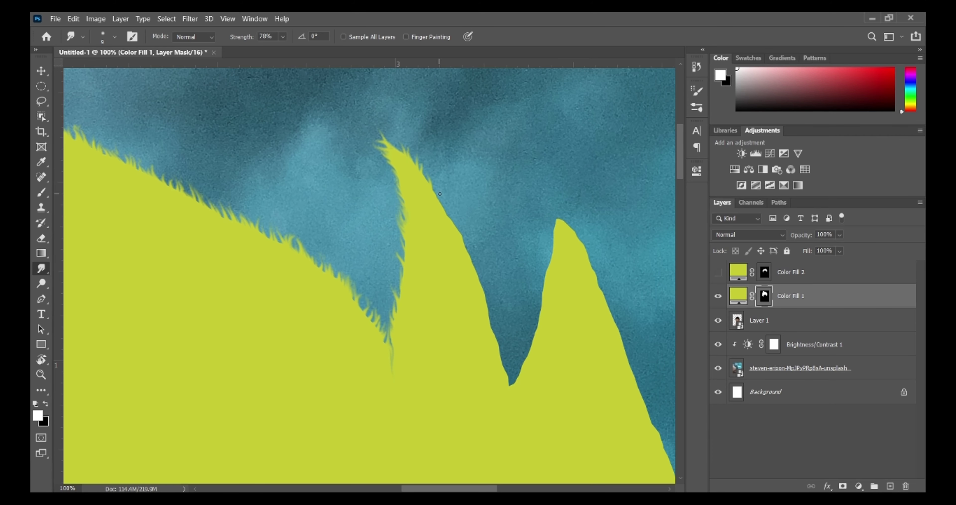
drag(506, 384, 490, 331)
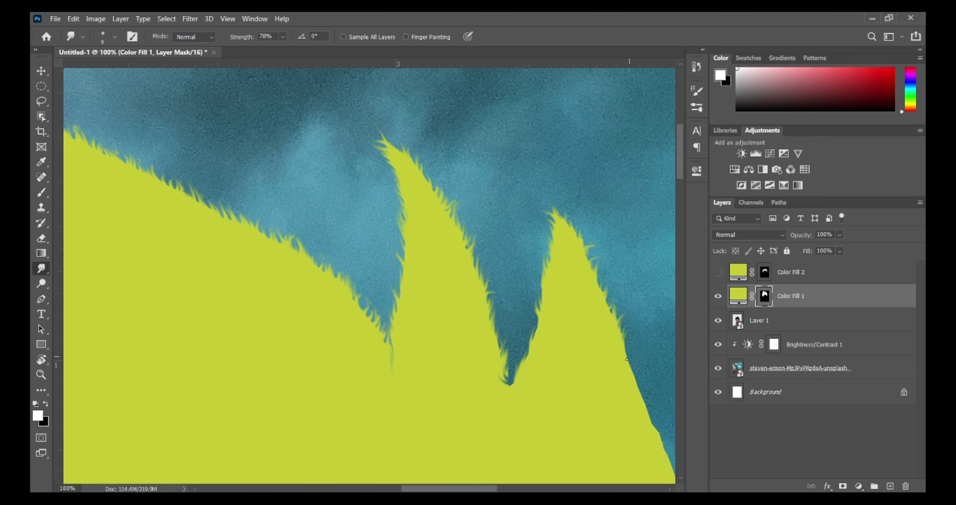
- Smudge strands down the third-last stretch of hair edge, along the long outer slope and through the notch before the last spike
drag(646, 402, 643, 394)
drag(650, 416, 645, 394)
mouse_move(664, 464)
mouse_down()
mouse_move(429, 240)
mouse_move(455, 279)
mouse_up()
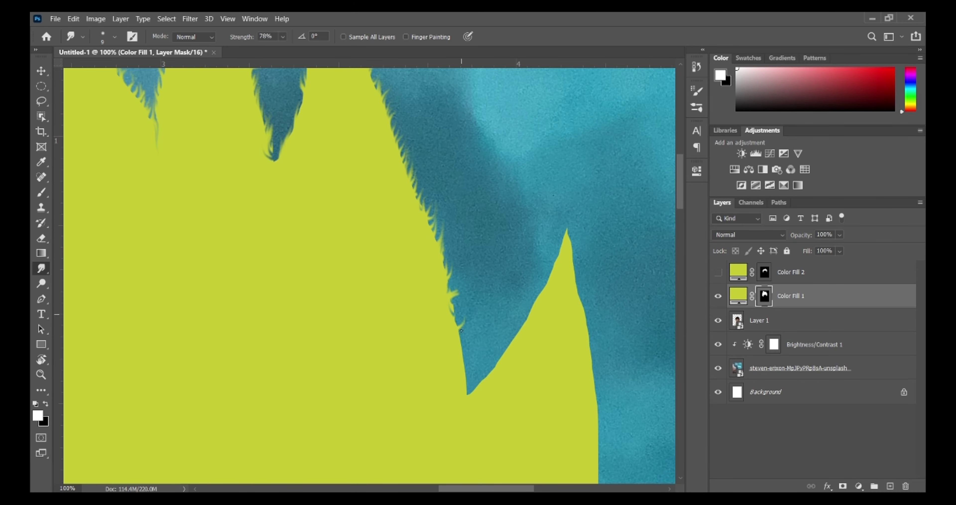
drag(470, 396, 467, 380)
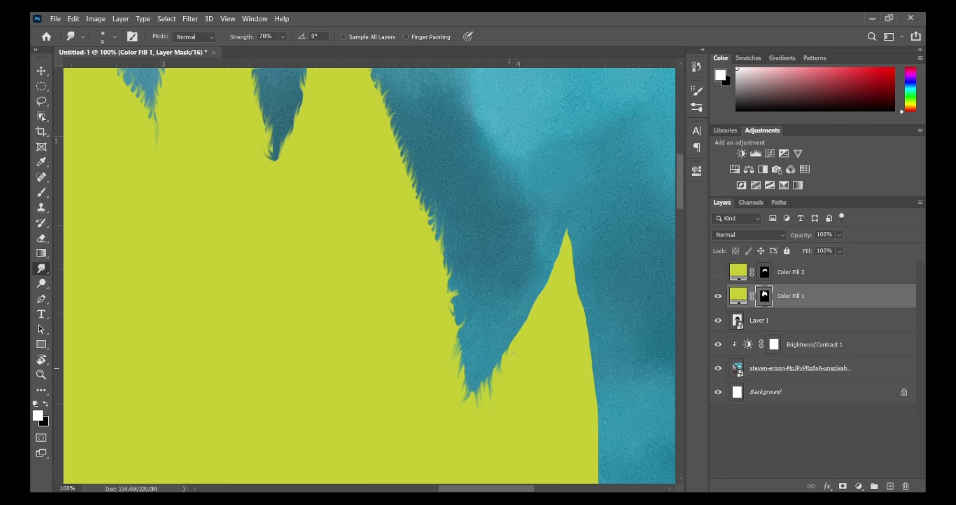
- Smudge strands around the last spike on the teal-cloud side and down the outer hair edge to the ear
mouse_move(513, 352)
mouse_down()
mouse_move(551, 268)
mouse_move(581, 318)
mouse_move(578, 379)
mouse_up()
scroll(606, 397, down, 7)
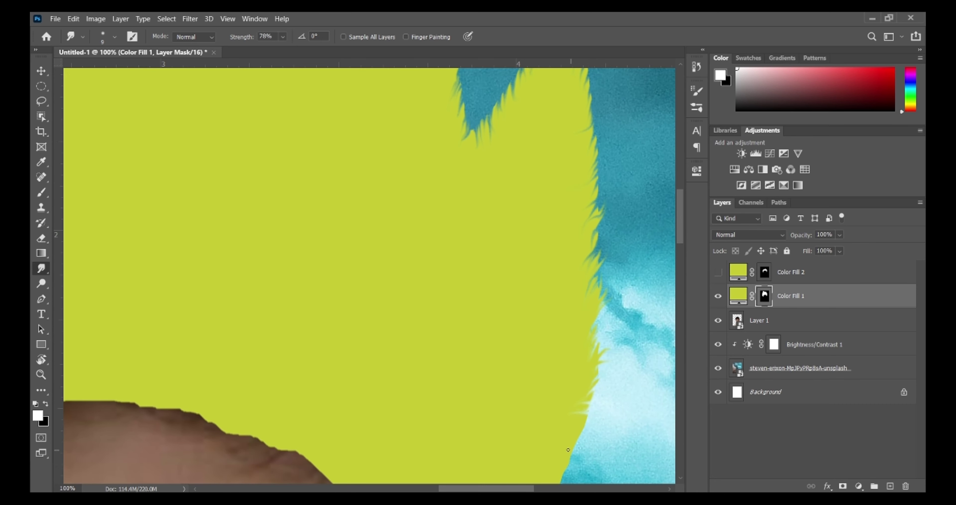
scroll(557, 374, down, 3)
drag(559, 397, 557, 430)
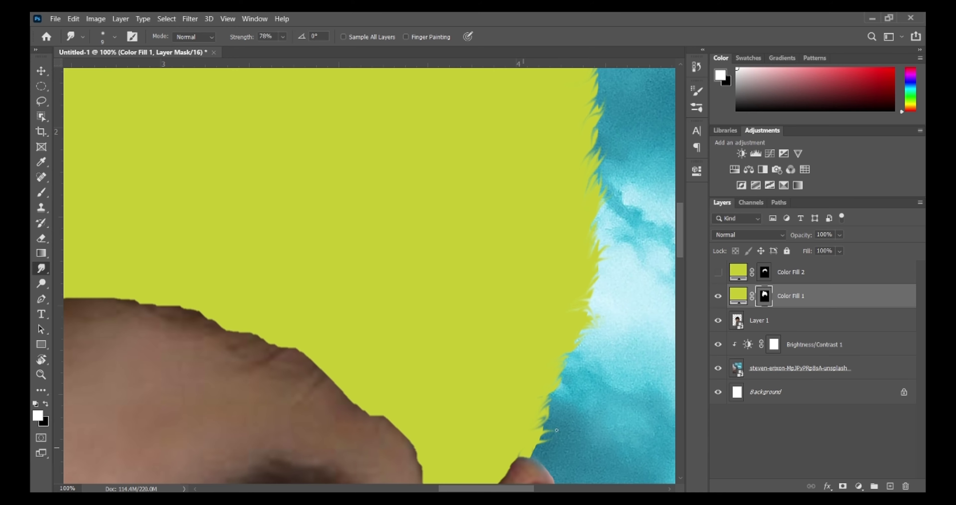
- Smudge strands over the ear, around the sideburn and up the temple hairline on the teal-cloud side
scroll(497, 362, down, 6)
mouse_move(516, 262)
mouse_down()
mouse_move(480, 323)
mouse_move(471, 382)
mouse_up()
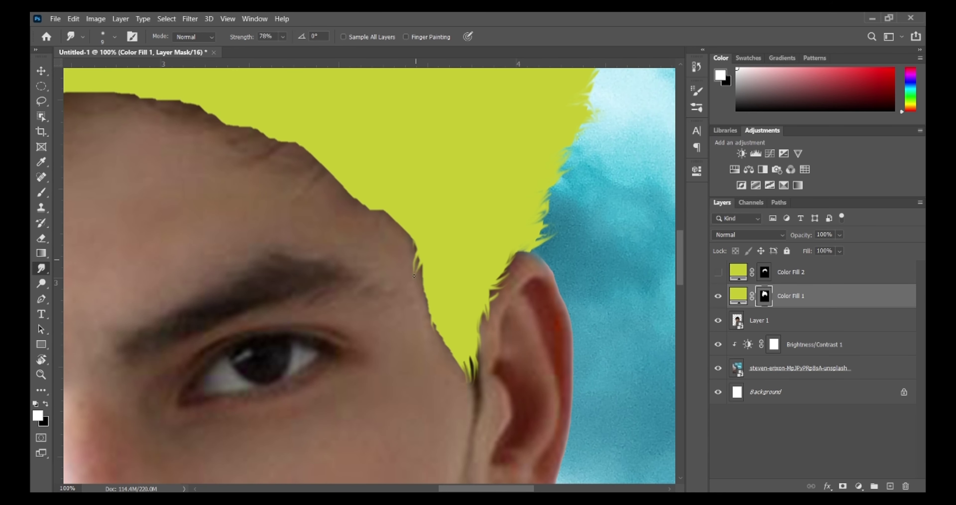
drag(415, 276, 469, 388)
drag(401, 226, 404, 240)
drag(412, 238, 418, 267)
mouse_move(375, 211)
mouse_down()
mouse_move(390, 202)
mouse_move(369, 218)
mouse_up()
drag(348, 193, 360, 209)
- Smudge strands along the temple hairline on the grey-cloud side
scroll(352, 223, left, 10)
drag(172, 325, 179, 336)
mouse_move(182, 313)
mouse_down()
mouse_move(186, 328)
mouse_move(195, 320)
mouse_up()
drag(195, 286, 201, 301)
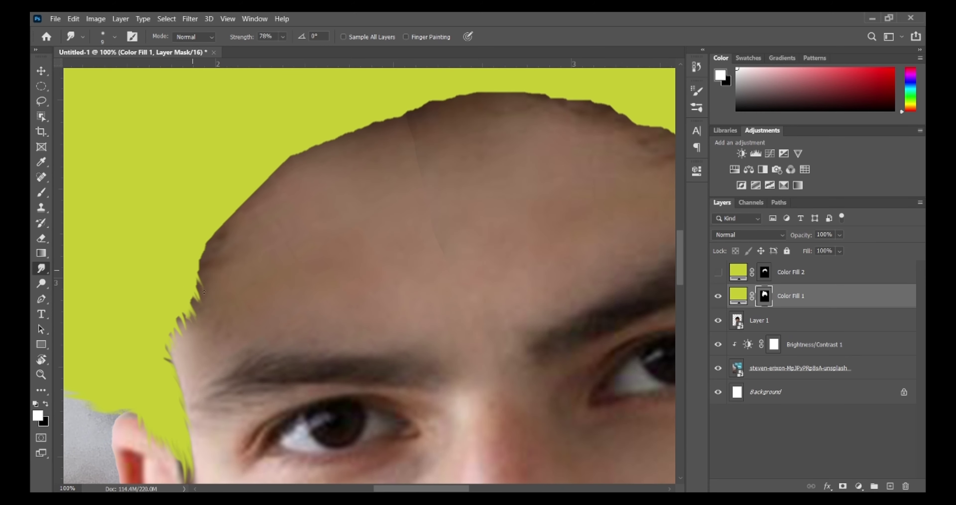
drag(203, 249, 208, 265)
drag(200, 280, 188, 267)
drag(197, 306, 186, 283)
drag(195, 315, 192, 271)
- Smudge skin-coloured strands into the hair along the whole forehead hairline from temple to temple
mouse_move(210, 244)
mouse_down()
mouse_move(202, 229)
mouse_move(232, 215)
mouse_move(260, 184)
mouse_move(239, 221)
mouse_move(281, 172)
mouse_move(381, 110)
mouse_up()
mouse_move(367, 76)
mouse_down()
mouse_move(464, 94)
mouse_move(505, 80)
mouse_move(540, 85)
mouse_move(564, 92)
mouse_move(496, 86)
mouse_move(623, 109)
mouse_move(668, 130)
mouse_up()
scroll(667, 129, right, 4)
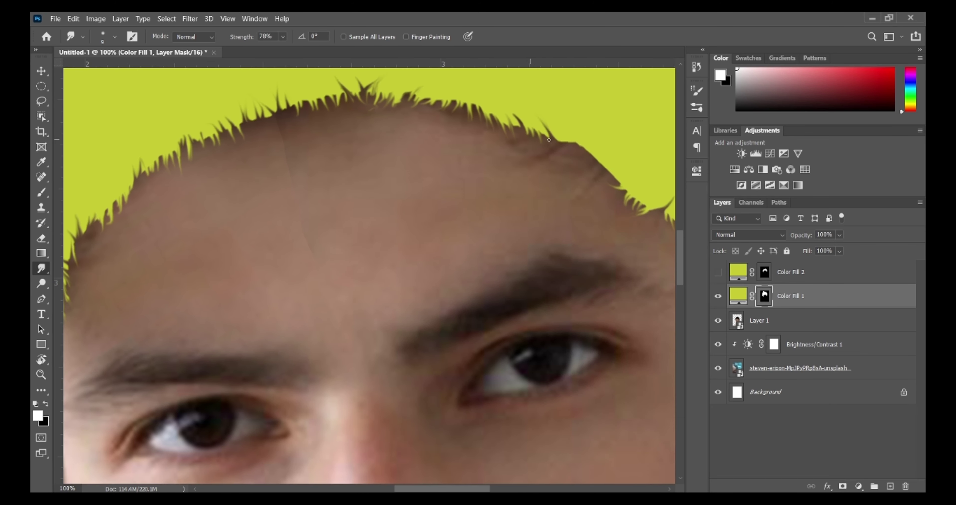
drag(602, 166, 623, 195)
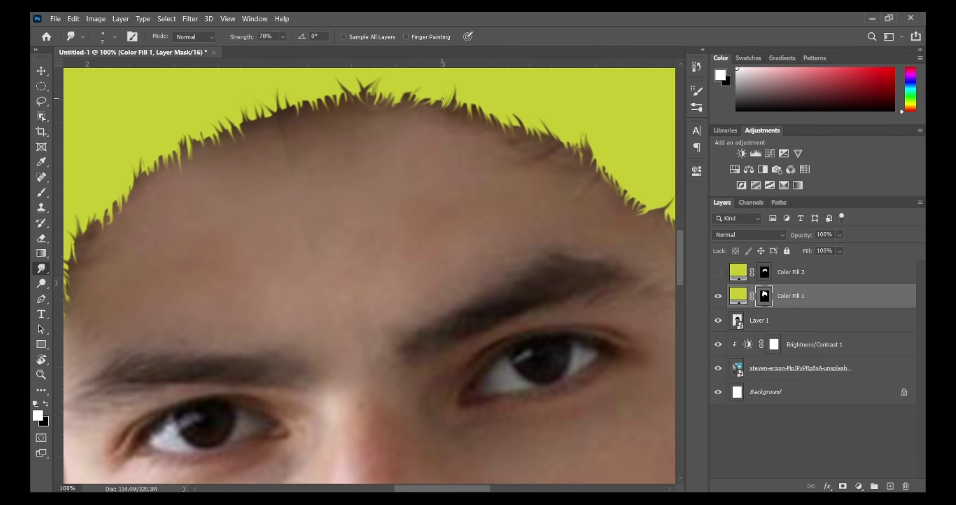
- Add finer strands along the upper forehead hairline with a 7 px smudge brush
drag(474, 109, 469, 86)
drag(440, 101, 439, 84)
drag(510, 132, 507, 108)
drag(524, 130, 521, 105)
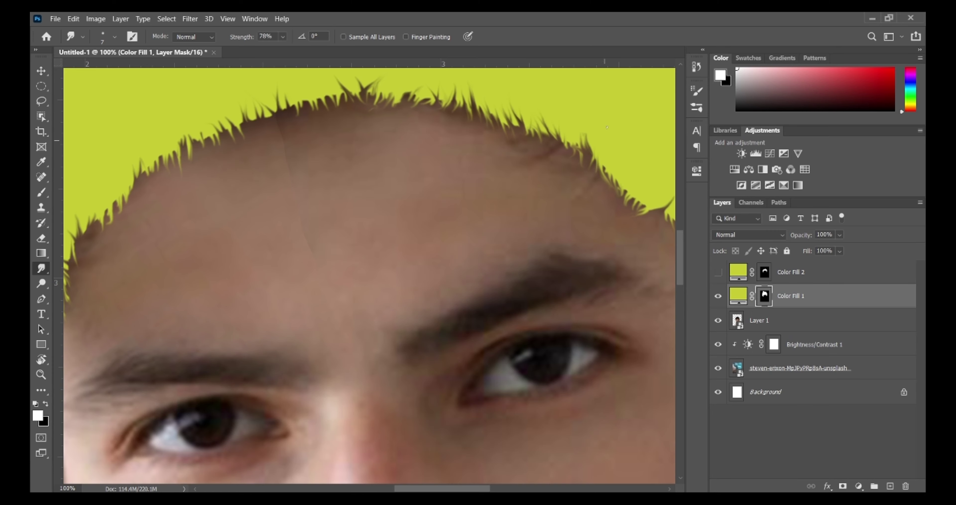
- Soften the forehead hairline on the grey-cloud side with a large smudge brush, enlarging it to 200 px
scroll(600, 207, down, 8)
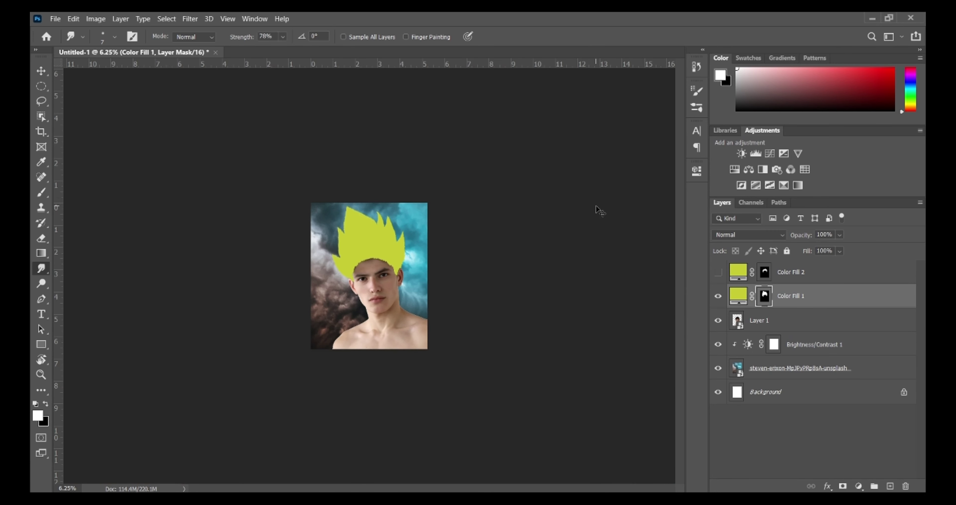
key(ctrl+plus)
key(ctrl+plus)
key(ctrl+plus)
key(ctrl+plus)
key(ctrl+plus)
key(ctrl+plus)
key(bracketright)
key(bracketright)
key(bracketright)
key(bracketright)
key(bracketright)
key(bracketright)
key(bracketright)
key(bracketright)
key(bracketright)
key(bracketright)
key(bracketright)
key(bracketright)
key(bracketright)
key(bracketright)
key(bracketright)
key(bracketright)
key(bracketright)
drag(346, 143, 393, 135)
mouse_move(295, 169)
mouse_down()
mouse_move(256, 196)
mouse_move(236, 247)
mouse_up()
key(bracketright)
key(bracketright)
key(bracketright)
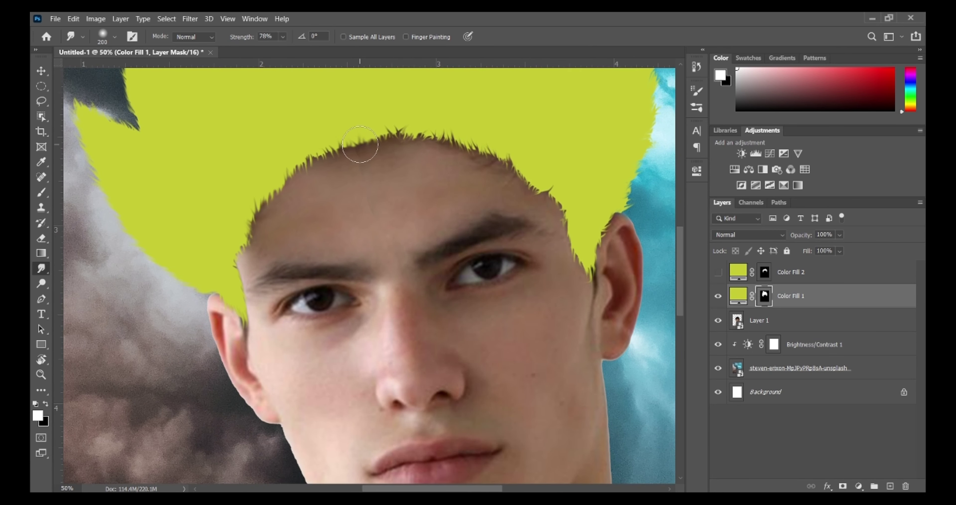
- Smudge longer soft strands up from the forehead hairline, starting with a 40 px brush
scroll(316, 198, up, 3)
key(bracketleft)
key(bracketleft)
key(bracketleft)
key(bracketleft)
key(bracketleft)
key(bracketleft)
key(bracketleft)
key(bracketleft)
key(bracketleft)
key(bracketleft)
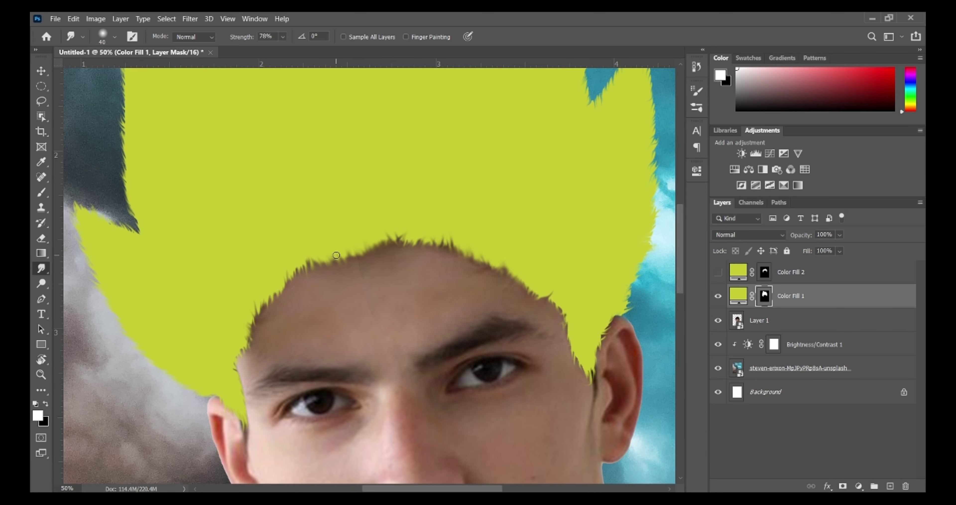
mouse_move(337, 254)
mouse_down()
mouse_move(389, 214)
mouse_move(460, 233)
mouse_up()
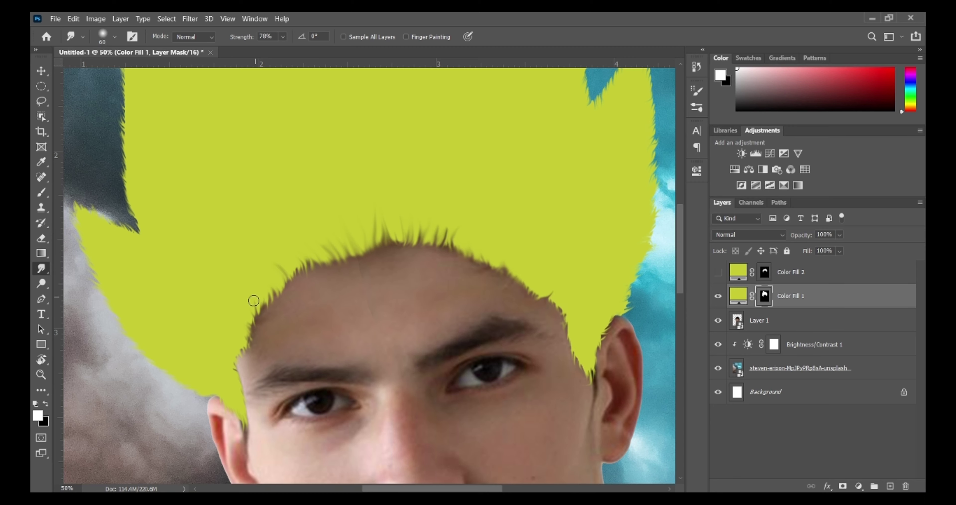
- Undo the last hairline stroke and smudge finer strands near both temples, reducing the brush to 20 px
drag(407, 242, 415, 214)
key(ctrl+z)
key(bracketleft)
key(bracketleft)
key(bracketleft)
key(bracketleft)
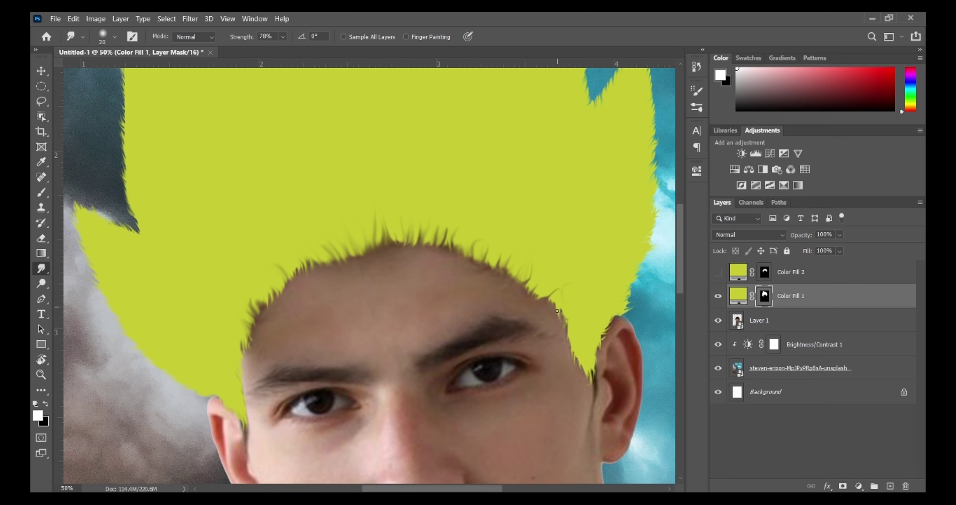
- Add a Color Balance adjustment above Color Fill 1, shift it towards red and yellow, and invert its mask
key(ctrl+minus)
key(ctrl+minus)
click(859, 485)
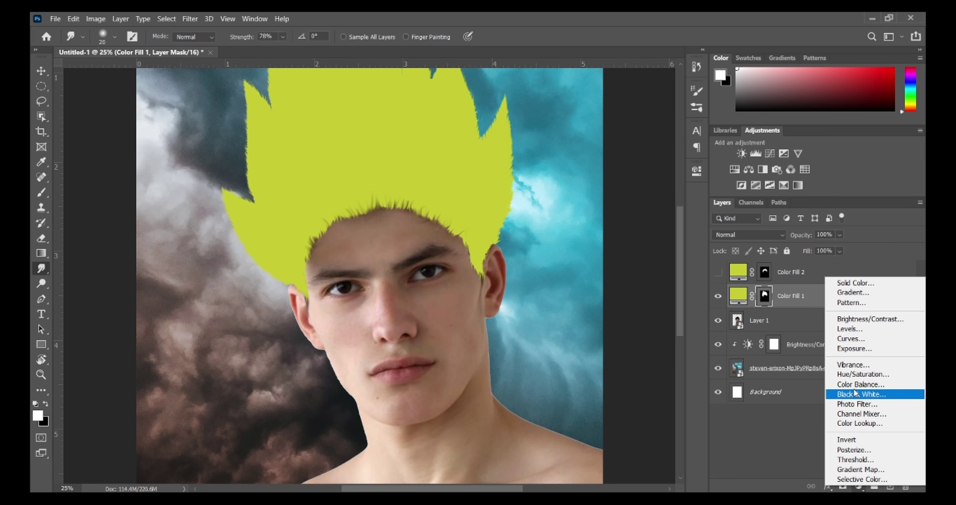
click(860, 385)
drag(581, 224, 592, 224)
drag(580, 263, 568, 263)
click(667, 163)
key(ctrl+i)
- Paint the Color Balance mask white along the forehead hairline with a 600 px brush at 56% opacity
key(b)
mouse_move(336, 217)
mouse_down()
mouse_move(440, 219)
mouse_move(288, 282)
mouse_move(454, 227)
mouse_up()
drag(371, 201, 506, 219)
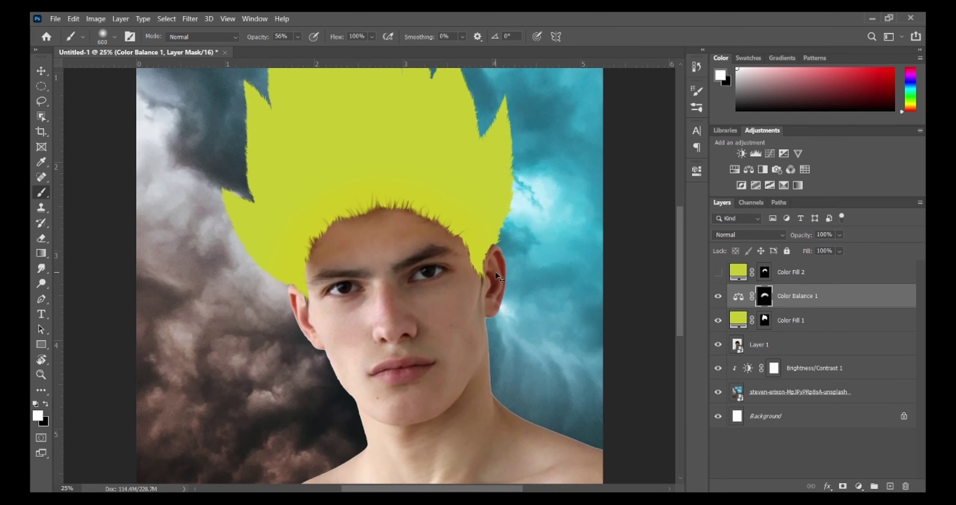
- Add a new layer above Color Fill 1 and sample the hair's yellow-green as the brush colour
scroll(496, 272, up, 4)
key(alt+[)
key([)
key([)
key([)
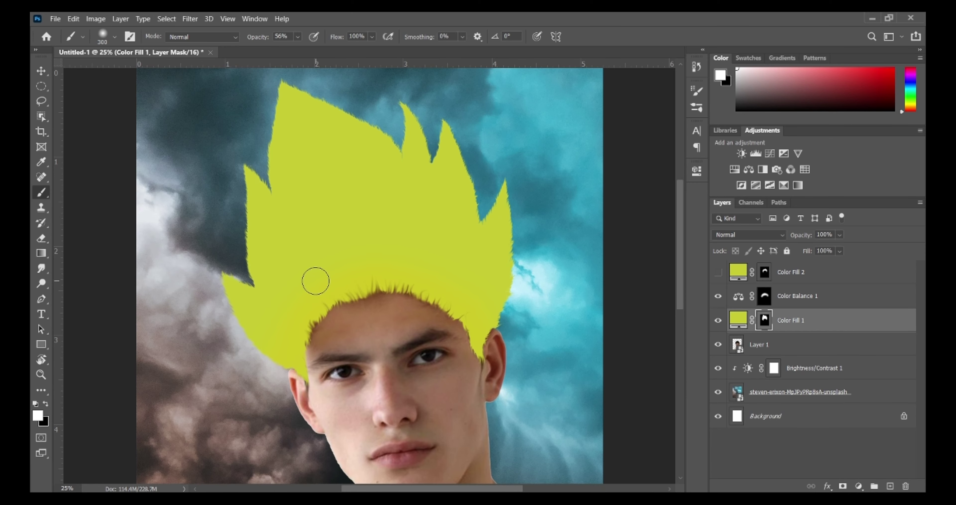
click(890, 486)
key(bracketleft)
scroll(229, 163, up, 3)
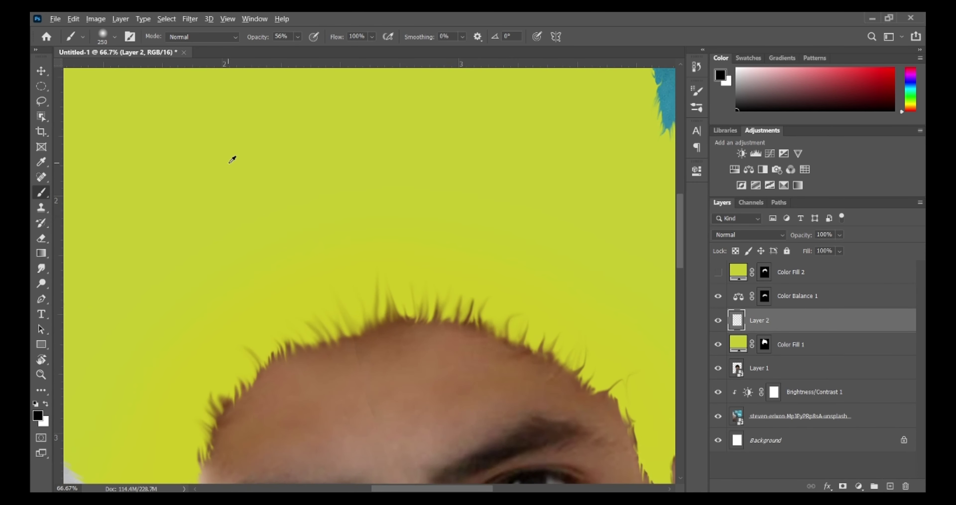
alt+click(229, 164)
- Paint yellow-green over both eyebrows on the new layer with a smaller soft brush
scroll(347, 397, up, 2)
scroll(368, 349, down, 5)
key(bracketleft)
key(bracketleft)
key(bracketleft)
key(bracketleft)
key(bracketleft)
drag(328, 276, 222, 282)
click(286, 277)
click(354, 276)
mouse_move(435, 265)
mouse_down()
mouse_move(576, 222)
mouse_move(467, 241)
mouse_up()
- Smudge the edges of the painted eyebrows into fine hairs with a 10 px brush
key(r)
key(ctrl+plus)
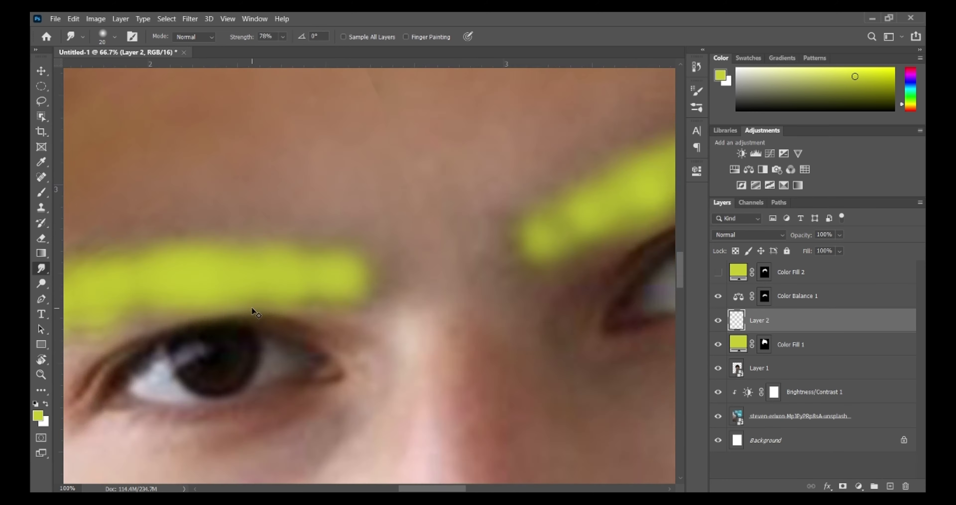
key(ctrl+plus)
key(bracketleft)
key(bracketleft)
mouse_move(332, 256)
mouse_down()
mouse_move(298, 226)
mouse_move(271, 228)
mouse_up()
drag(154, 237, 106, 227)
drag(342, 259, 339, 237)
drag(355, 265, 359, 248)
drag(349, 292, 390, 311)
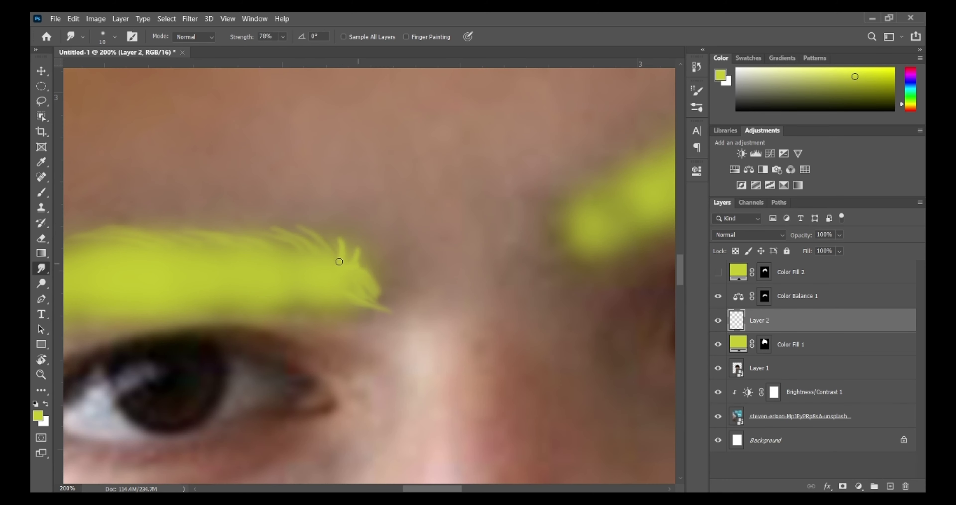
drag(339, 261, 330, 234)
drag(320, 250, 305, 235)
- Examine how the coloured eyebrows match the hair, first around the face and then across the whole composite
key(ctrl+minus)
key(ctrl+minus)
key(ctrl+minus)
key(ctrl+plus)
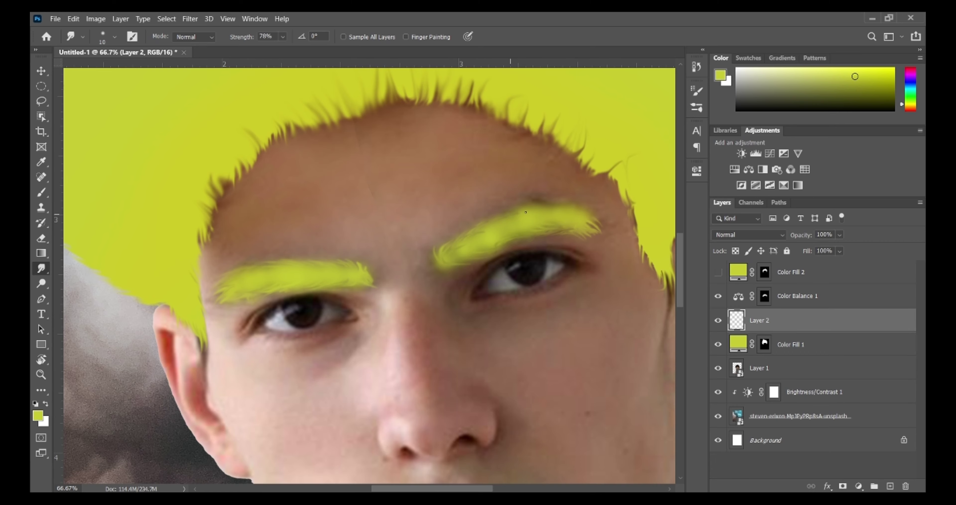
key(ctrl+minus)
key(ctrl+minus)
key(ctrl+minus)
key(ctrl+minus)
key(ctrl+minus)
key(ctrl+minus)
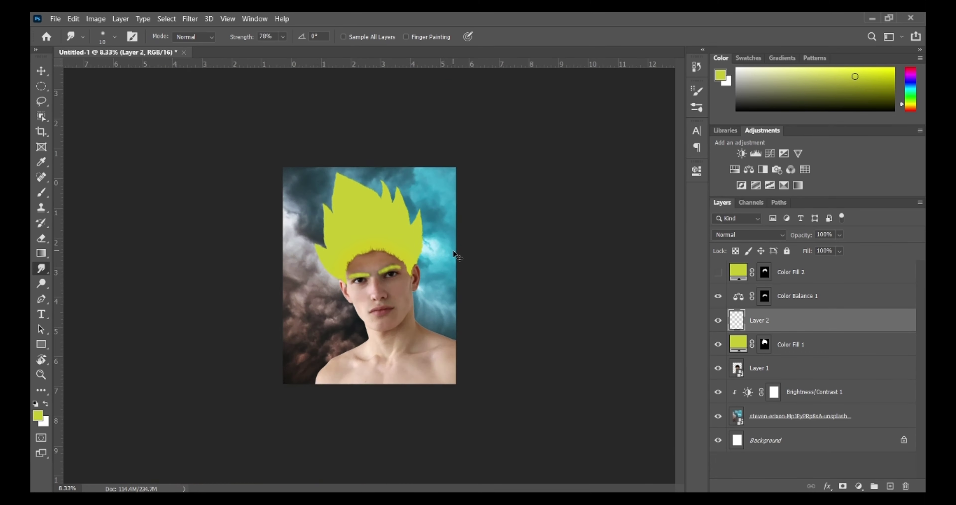
- Paint white on the Color Balance 1 mask around the eyebrows with a soft 100 px brush at 56% opacity
key(ctrl+plus)
key(ctrl+plus)
key(ctrl+plus)
key(ctrl+plus)
key(ctrl+plus)
key(ctrl+plus)
key(ctrl+plus)
key(ctrl+plus)
click(336, 256)
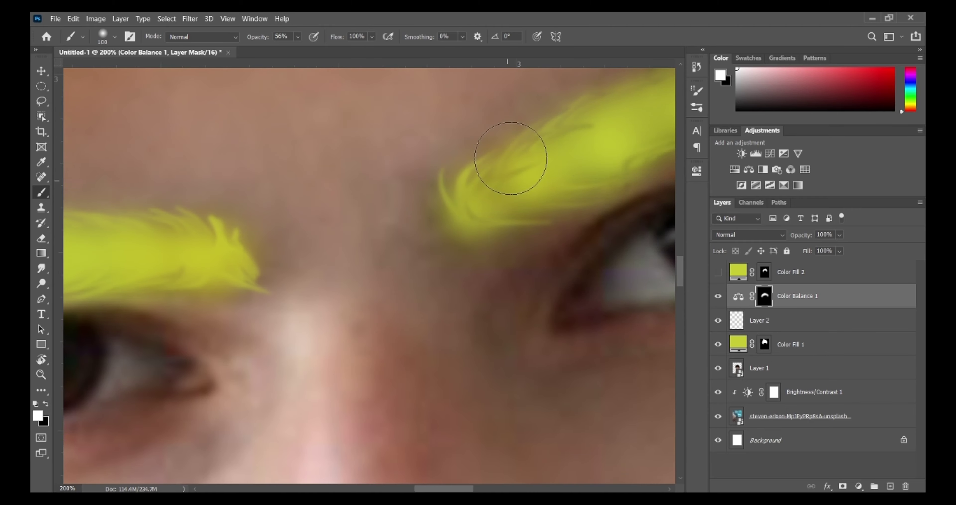
- Fade the hair along the forehead by painting black on the Color Fill 1 mask with a larger, lower-opacity brush
key(ctrl+minus)
key(ctrl+minus)
key(ctrl+minus)
key(ctrl+minus)
key(ctrl+minus)
scroll(396, 292, down, 4)
scroll(394, 269, up, 7)
scroll(394, 269, up, 1)
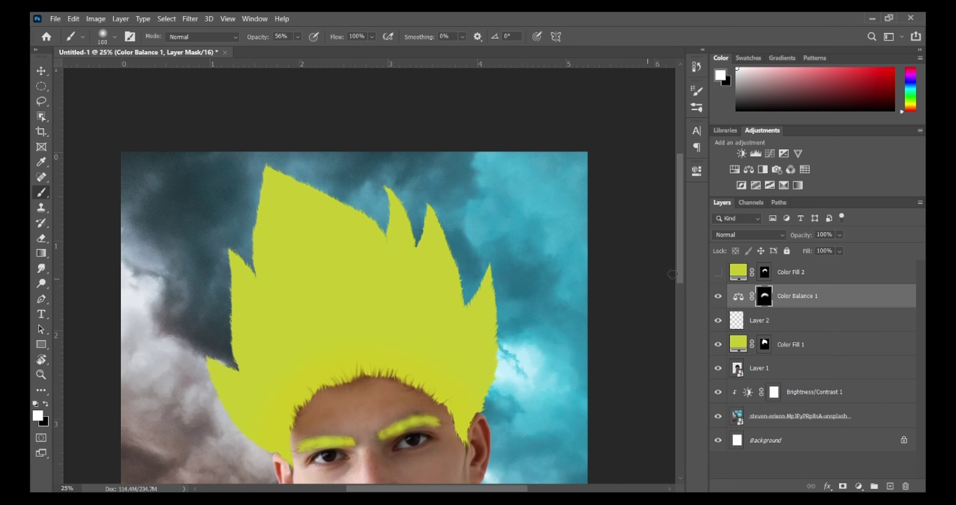
click(764, 344)
drag(298, 37, 280, 51)
key(])
key(])
key(])
key(])
key(])
key(])
key(])
key(])
key(])
key(])
key(])
key(x)
click(340, 387)
mouse_move(333, 423)
mouse_down()
mouse_move(376, 398)
mouse_move(333, 404)
mouse_move(352, 426)
mouse_up()
- Smudge the faded hairline on the Color Fill 1 mask into strands with a 30 to 40 px brush at 78% strength
key(ctrl+minus)
key(ctrl+minus)
key(ctrl+plus)
key(ctrl+plus)
key(ctrl+plus)
key(ctrl+plus)
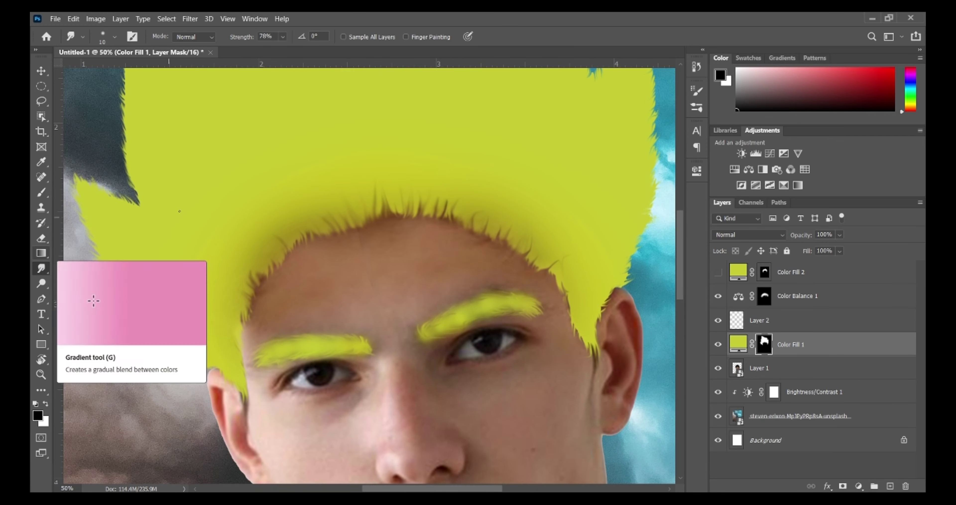
click(41, 268)
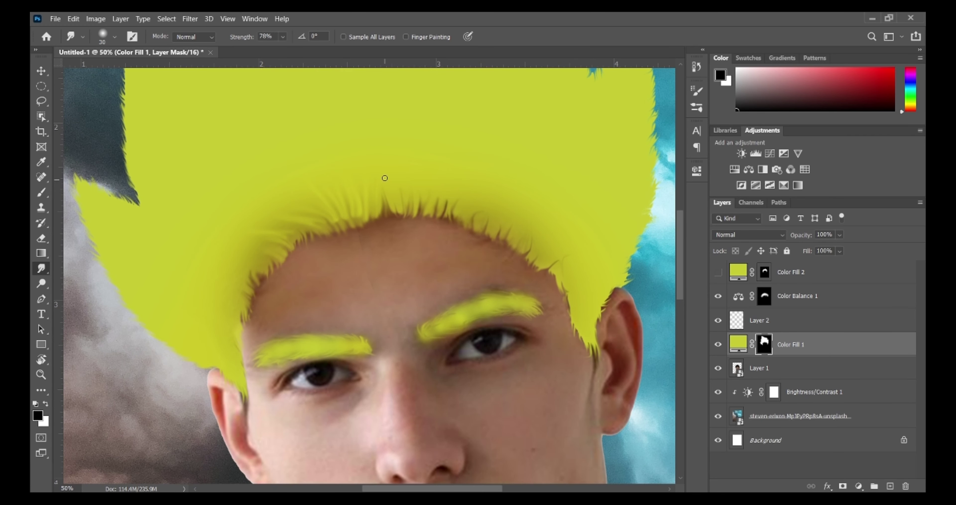
key(ctrl+z)
key(ctrl+z)
key(ctrl+z)
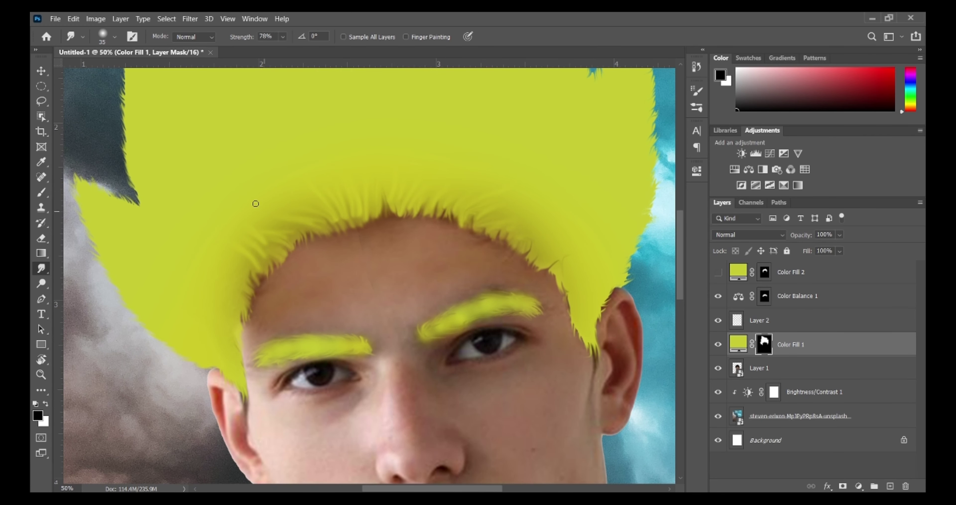
key(])
key(ctrl+minus)
key(ctrl+minus)
key(ctrl+minus)
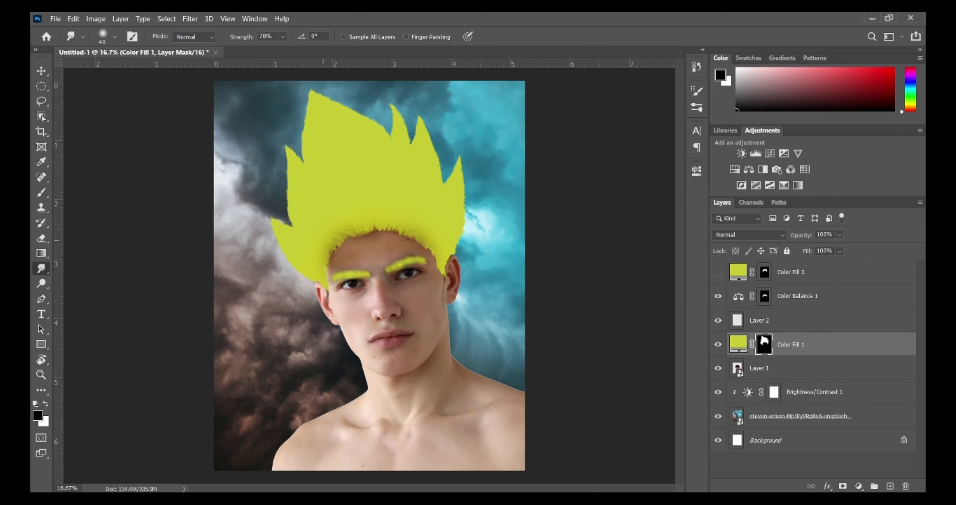
key(ctrl+plus)
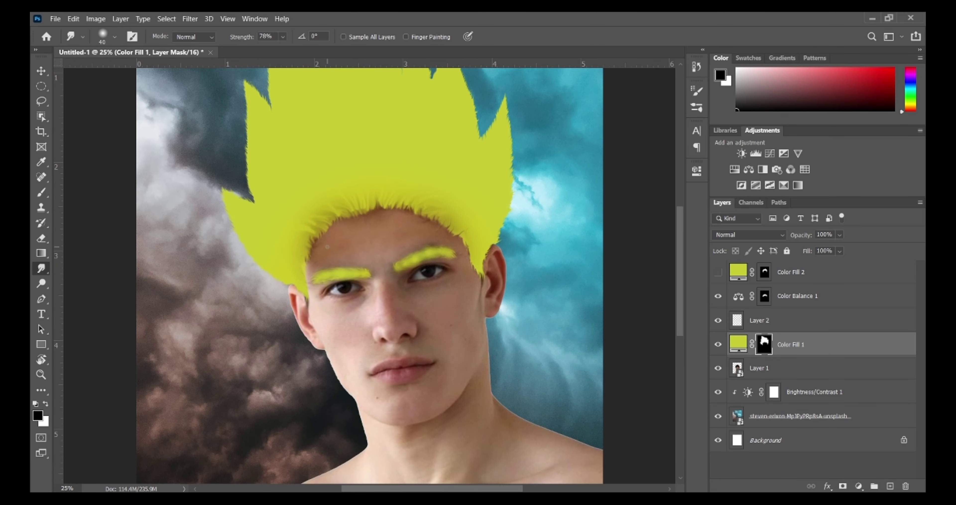
- Delete the hidden Color Fill 2 layer, then add a new top layer and choose a medium green brush colour
click(833, 274)
key(Delete)
click(890, 485)
click(38, 415)
drag(752, 309, 751, 274)
click(678, 236)
key(Return)
- Paint a green crescent over the iris below the shorter eyebrow with a 30 px brush at 100% opacity
click(40, 192)
click(298, 37)
drag(306, 54, 349, 53)
key(ctrl+plus)
key(ctrl+plus)
key(ctrl+plus)
key(ctrl+plus)
key(ctrl+plus)
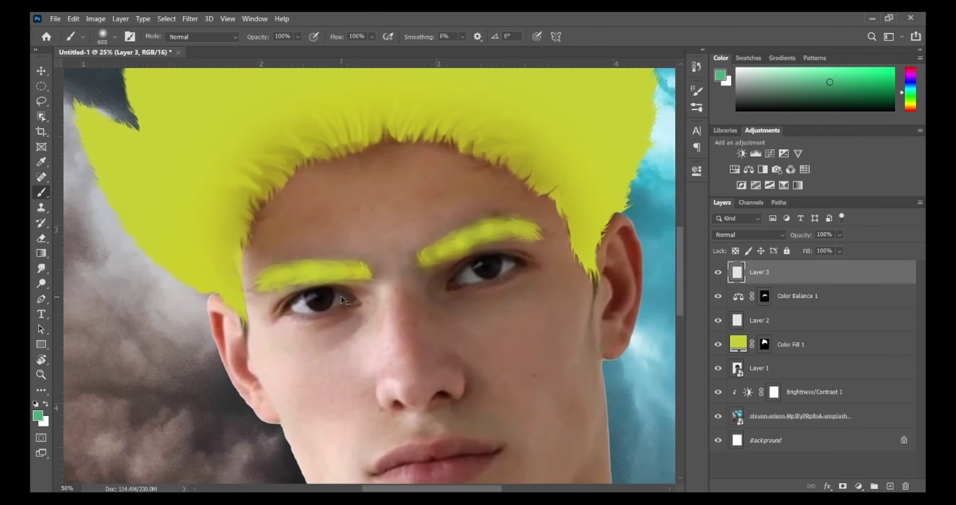
drag(219, 350, 339, 350)
key(bracketleft)
key(bracketleft)
key(bracketleft)
key(bracketleft)
key(bracketleft)
key(bracketleft)
key(bracketleft)
key(bracketleft)
key(bracketleft)
mouse_move(257, 359)
mouse_down()
mouse_move(334, 360)
mouse_move(320, 344)
mouse_up()
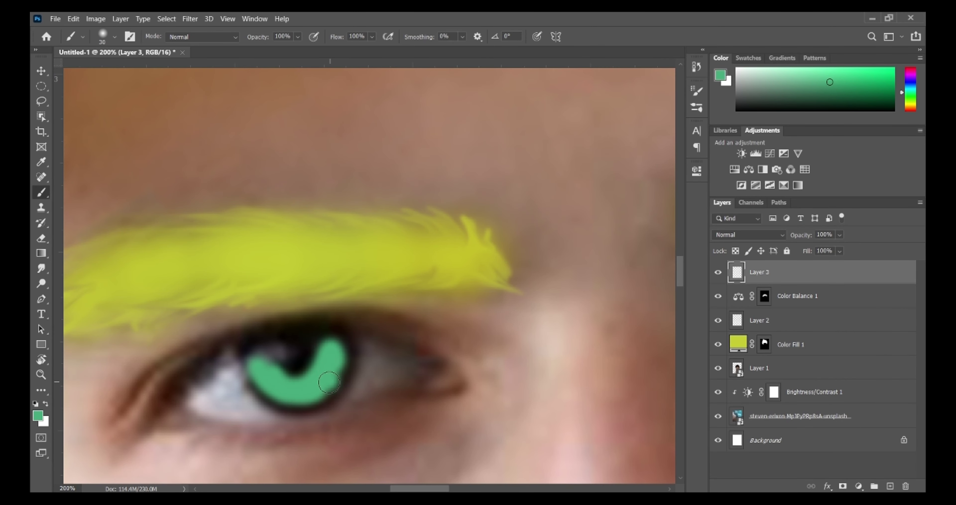
- Paint a matching green crescent over the other eye's iris with the 30 px brush
mouse_move(557, 237)
mouse_down()
mouse_move(179, 229)
mouse_move(249, 226)
mouse_move(236, 269)
mouse_move(313, 246)
mouse_up()
key(ctrl+minus)
key(ctrl+minus)
key(ctrl+minus)
key(ctrl+minus)
key(ctrl+minus)
key(ctrl+plus)
key(ctrl+plus)
key(ctrl+z)
key(ctrl+plus)
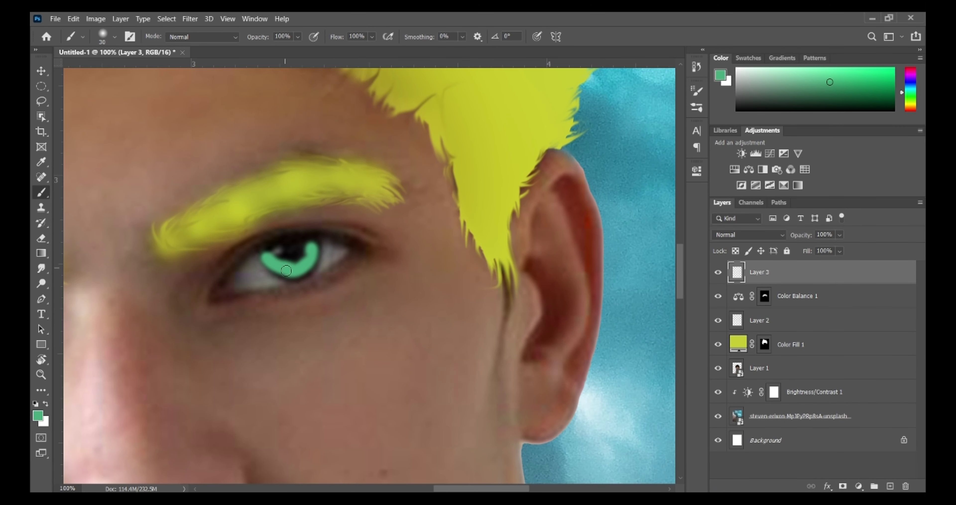
- Lower the fill of the green iris layer to 38%
key(ctrl+minus)
key(ctrl+minus)
key(ctrl+minus)
key(ctrl+minus)
click(840, 251)
drag(851, 265, 823, 264)
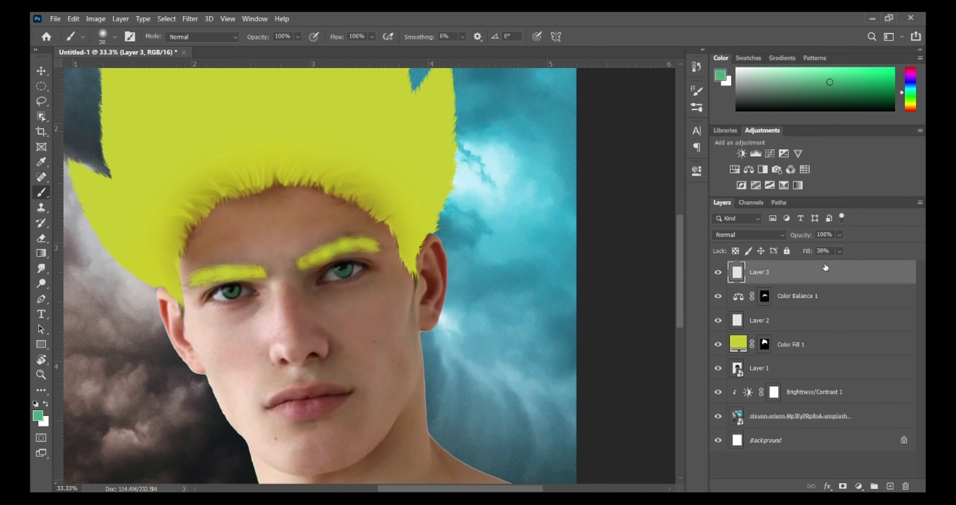
- Add a new layer and brighten the irises with green at 45% opacity using a 40 px brush
click(890, 486)
key(ctrl+plus)
key(ctrl+plus)
key(4)
key(5)
key(bracketright)
key(ctrl+plus)
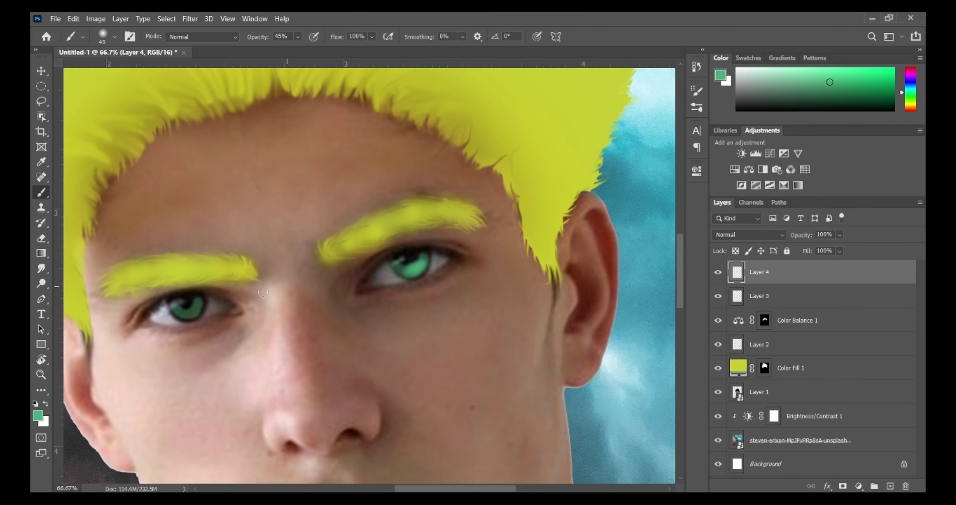
- Add another new layer and dab a small white highlight dot beside the pupil of each eye
click(890, 486)
click(36, 403)
click(45, 403)
right_click(297, 297)
click(298, 36)
mouse_move(312, 51)
mouse_down()
mouse_move(338, 50)
mouse_move(261, 51)
mouse_up()
scroll(218, 274, up, 2)
key(bracketleft)
click(262, 358)
scroll(245, 331, right, 7)
click(470, 224)
- Brush faint white reflections beside the highlight dots with an 8 px brush at 9% opacity
key(bracketleft)
key(bracketleft)
key(bracketleft)
click(298, 37)
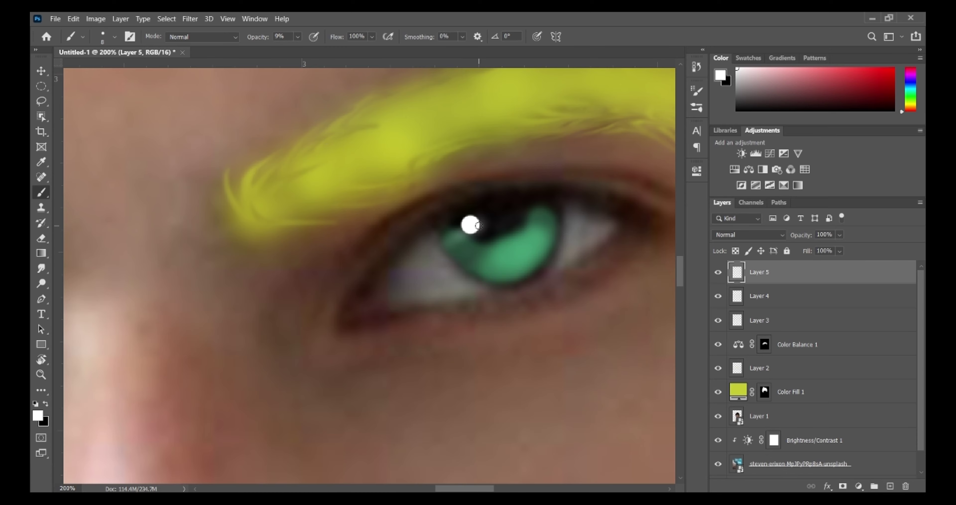
right_click(506, 218)
click(594, 358)
drag(484, 224, 533, 212)
key(ctrl+z)
key(ctrl+z)
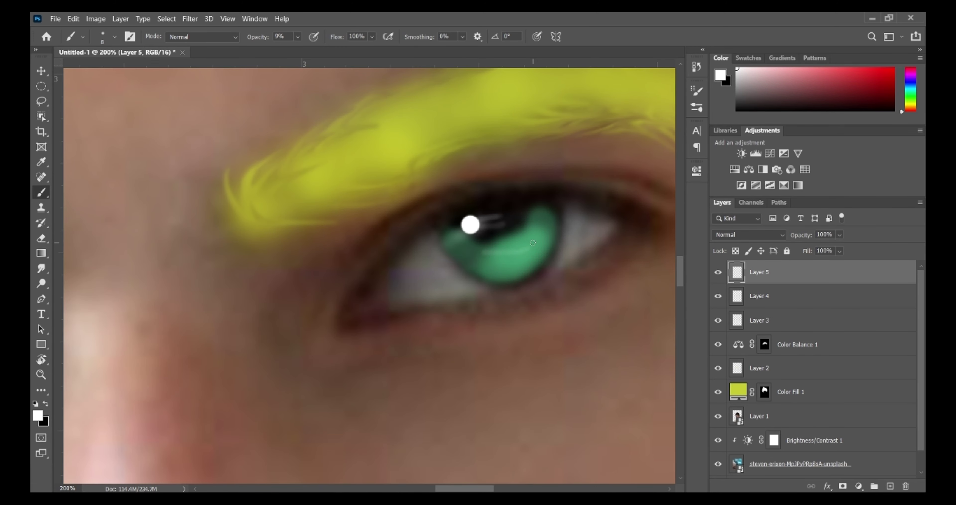
scroll(184, 355, left, 6)
- Lower the fill of the eye highlights layer
key(ctrl+minus)
key(ctrl+minus)
key(ctrl+minus)
key(ctrl+minus)
key(ctrl+minus)
key(ctrl+minus)
drag(840, 251, 820, 266)
- Convert Layers 3, 4 and 5 into one smart object and rename it "eyes"
shift+click(799, 322)
right_click(806, 322)
click(704, 163)
double_click(759, 272)
text(eyes)
key(Return)
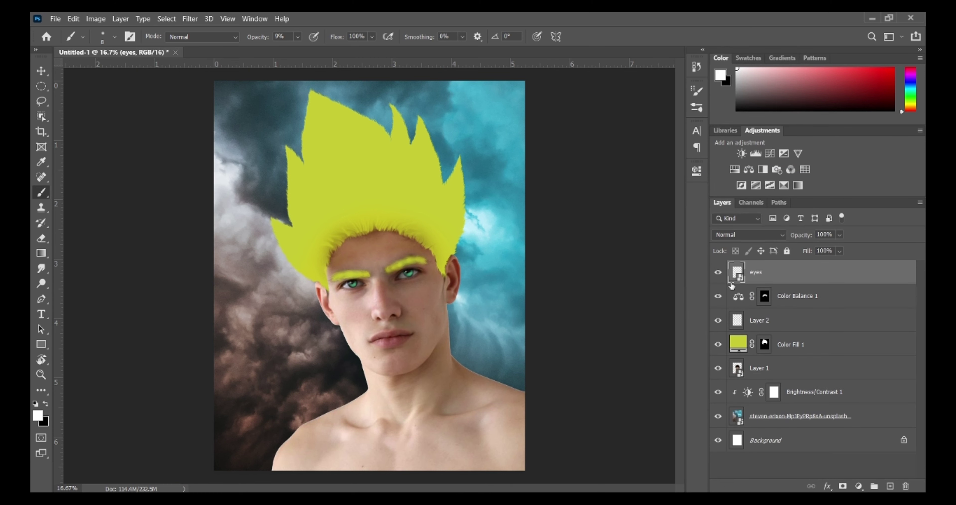
- Add an Exposure adjustment clipped to the portrait on Layer 1 and lower its exposure
click(742, 367)
key(ctrl+minus)
click(859, 486)
click(854, 352)
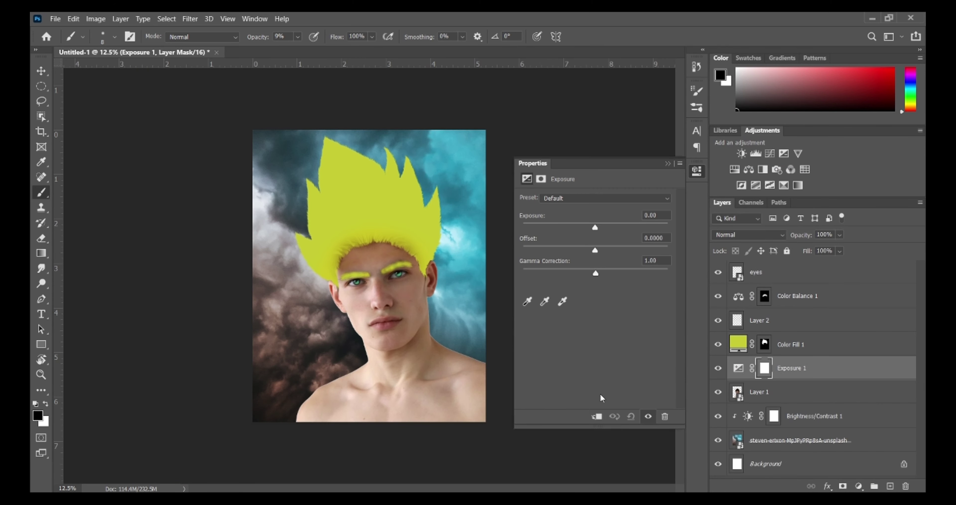
click(597, 416)
mouse_move(596, 228)
mouse_down()
mouse_move(580, 227)
mouse_move(584, 234)
mouse_up()
- Add a Vibrance adjustment clipped to the portrait, with vibrance -17 and saturation +1
click(859, 486)
click(854, 363)
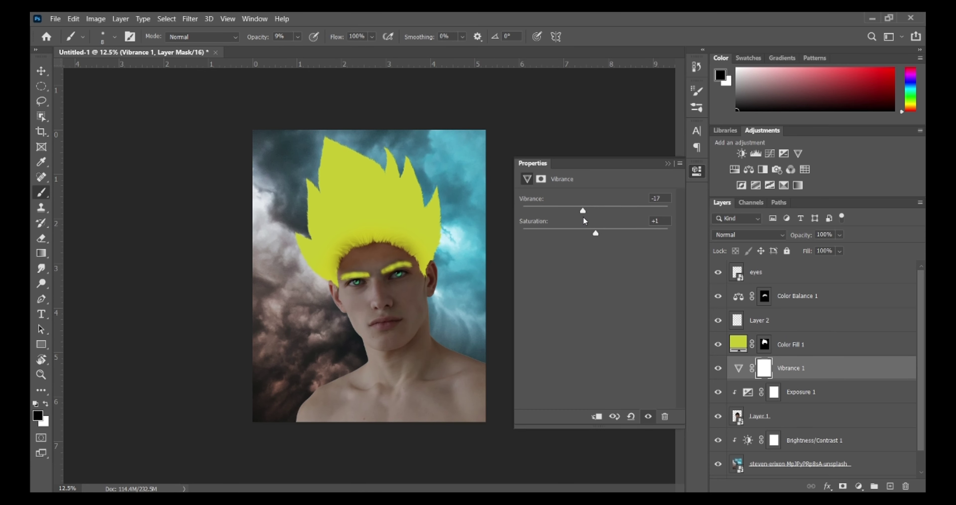
click(668, 163)
alt+click(838, 379)
- Add a Curves adjustment above Vibrance 1 and pull down the curve's white end to dim the portrait's highlights
click(859, 486)
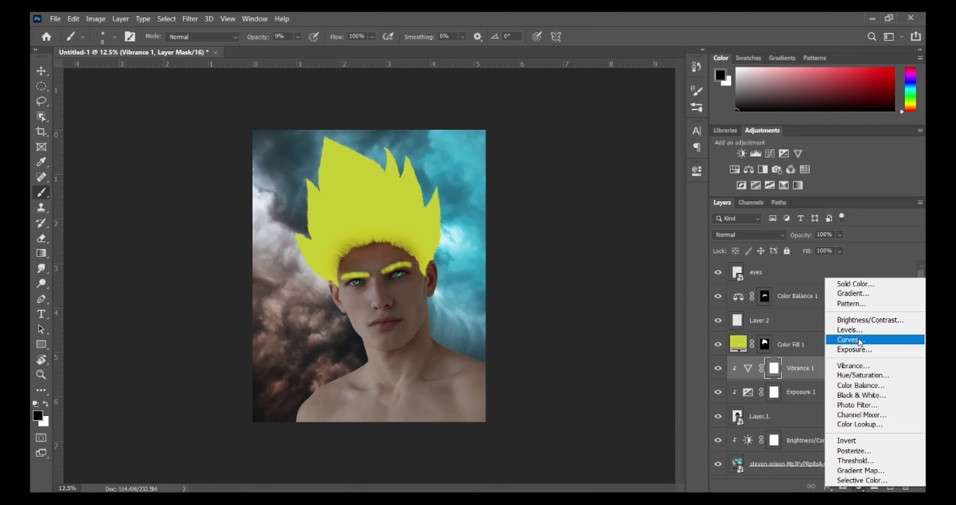
click(855, 341)
mouse_move(665, 227)
mouse_down()
mouse_move(665, 246)
mouse_move(665, 234)
mouse_up()
drag(639, 257, 641, 260)
key(ctrl+z)
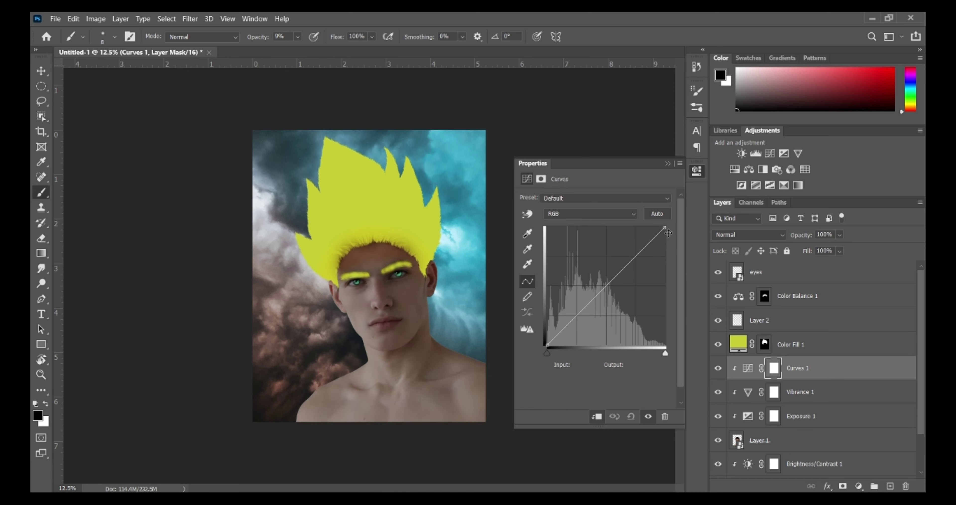
drag(665, 226, 667, 252)
click(668, 164)
- Add a Curves adjustment above Brightness/Contrast 1, clip it to the cloud background and lower the curve's midtones slightly
scroll(773, 381, down, 3)
click(802, 418)
click(859, 487)
click(855, 340)
click(596, 416)
drag(622, 288, 621, 294)
click(668, 163)
- Add a Levels adjustment above Curves 2, clipped to the cloud background
click(859, 486)
click(860, 334)
click(668, 163)
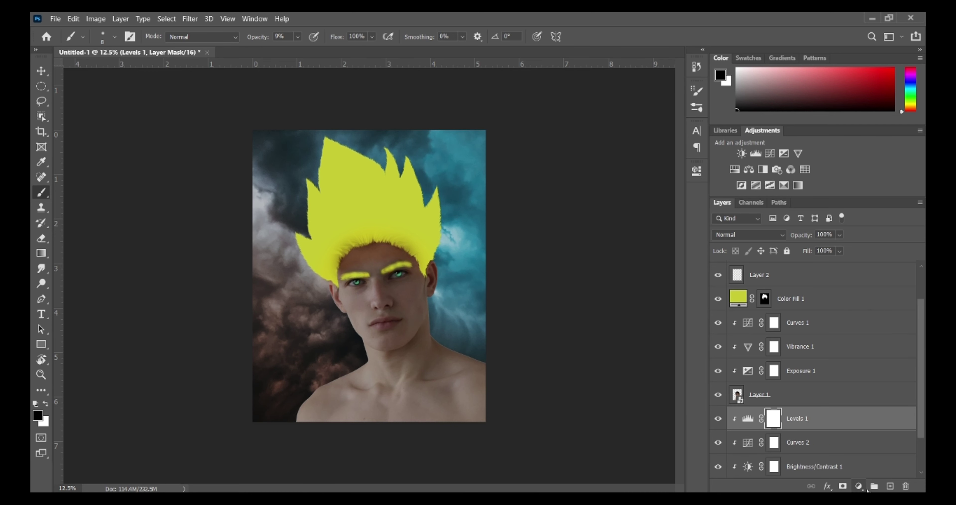
scroll(738, 374, up, 2)
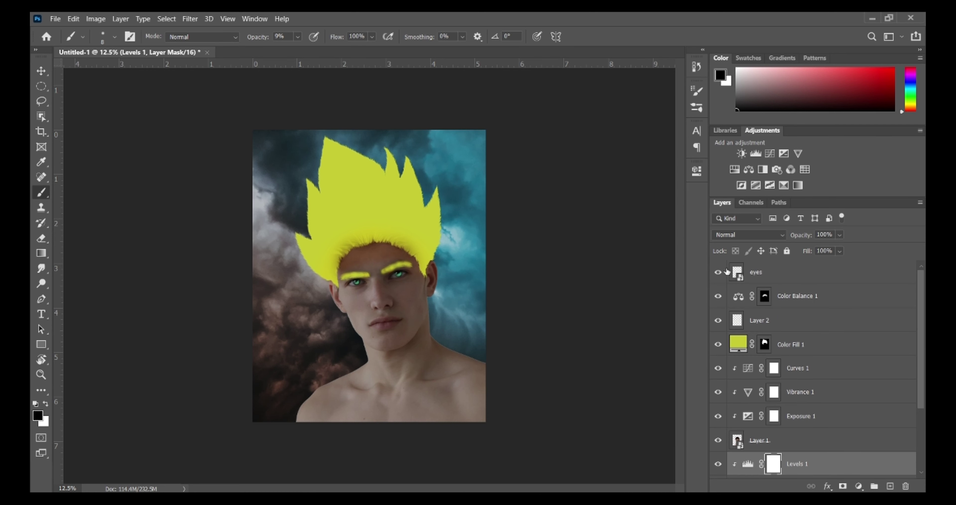
- Add an Exposure adjustment above Curves 1, clip it to the portrait, slightly lower the exposure and invert its mask to black
scroll(724, 270, down, 3)
scroll(739, 304, up, 1)
click(750, 329)
click(859, 486)
click(872, 350)
click(597, 417)
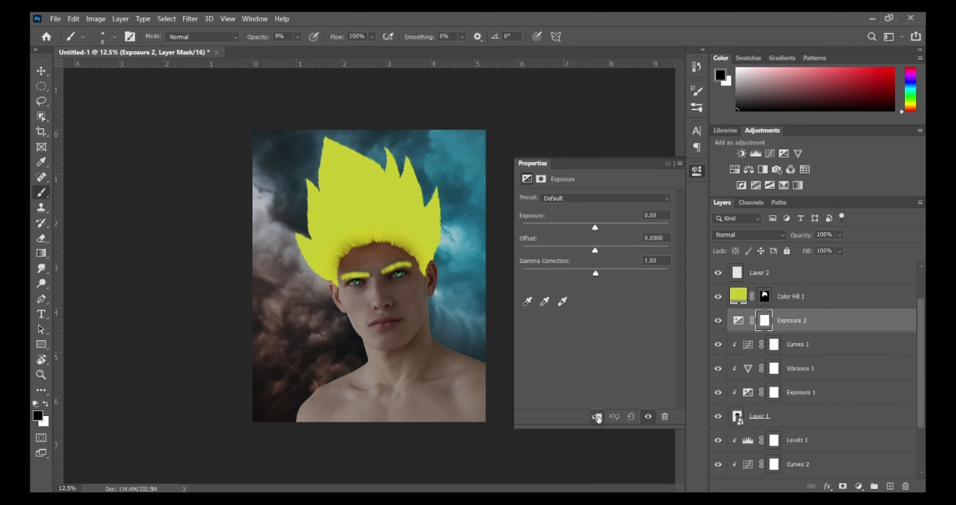
drag(595, 228, 589, 228)
click(668, 163)
key(ctrl+i)
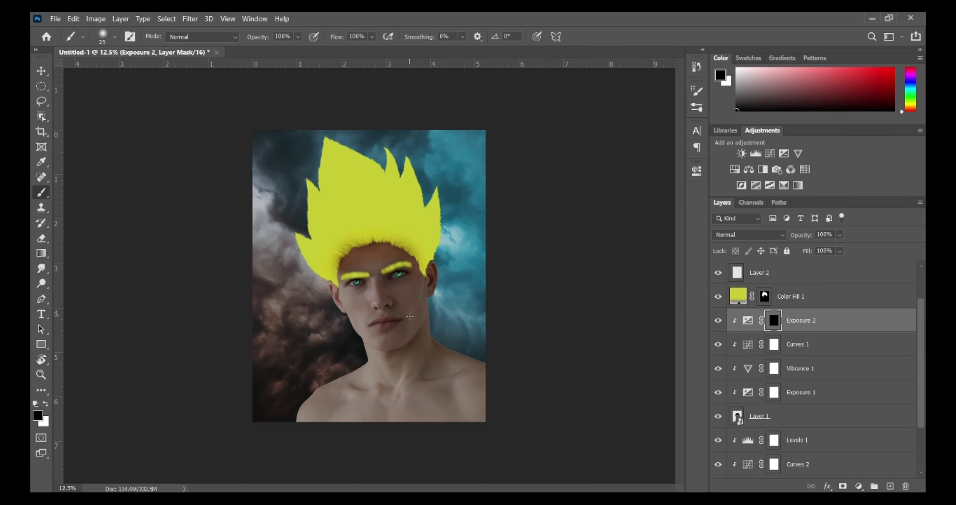
- Paint white on the Exposure 2 mask with a soft 1100 px brush to darken the shoulders and chest along the image's lower edge
key(bracketright)
key(bracketright)
key(bracketright)
key(bracketright)
key(bracketright)
key(bracketright)
key(bracketright)
key(bracketright)
key(bracketright)
key(bracketright)
key(bracketright)
alt+click(403, 299)
key(x)
key(x)
key(x)
mouse_move(473, 390)
mouse_down()
mouse_move(409, 421)
mouse_move(415, 393)
mouse_move(357, 390)
mouse_move(275, 432)
mouse_up()
key(bracketleft)
key(bracketleft)
click(405, 311)
click(359, 310)
key(ctrl+z)
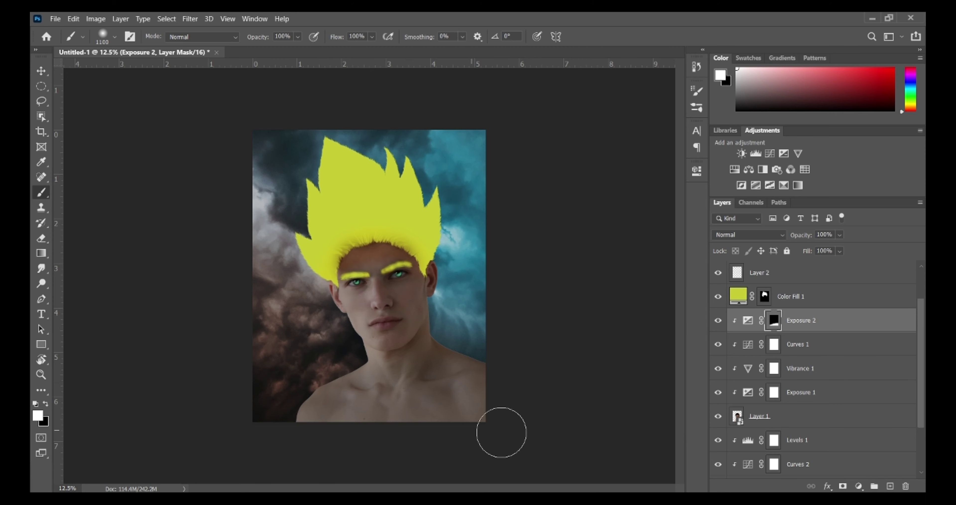
- Sample the hair's yellow-green and add a Solid Color fill in that colour above Layer 2
click(760, 272)
click(859, 486)
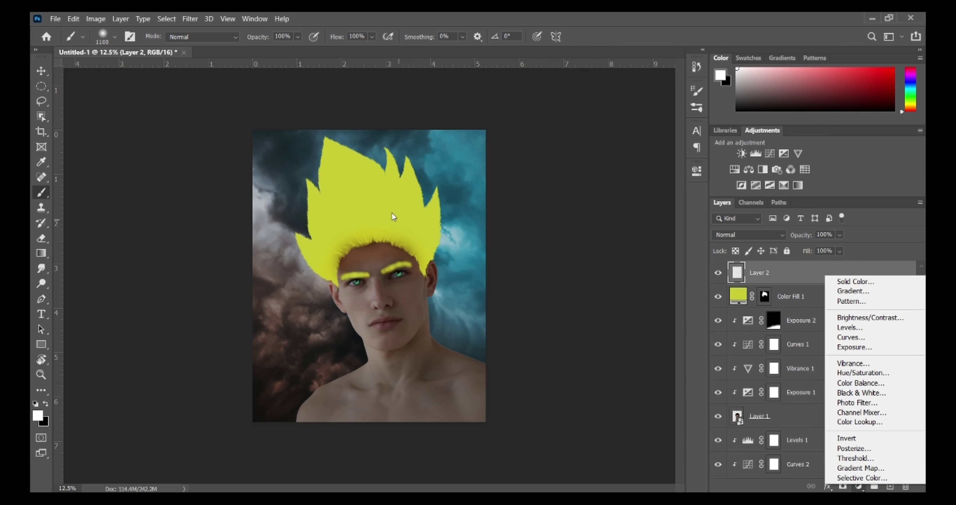
alt+click(378, 219)
click(859, 486)
click(839, 280)
click(705, 208)
click(840, 183)
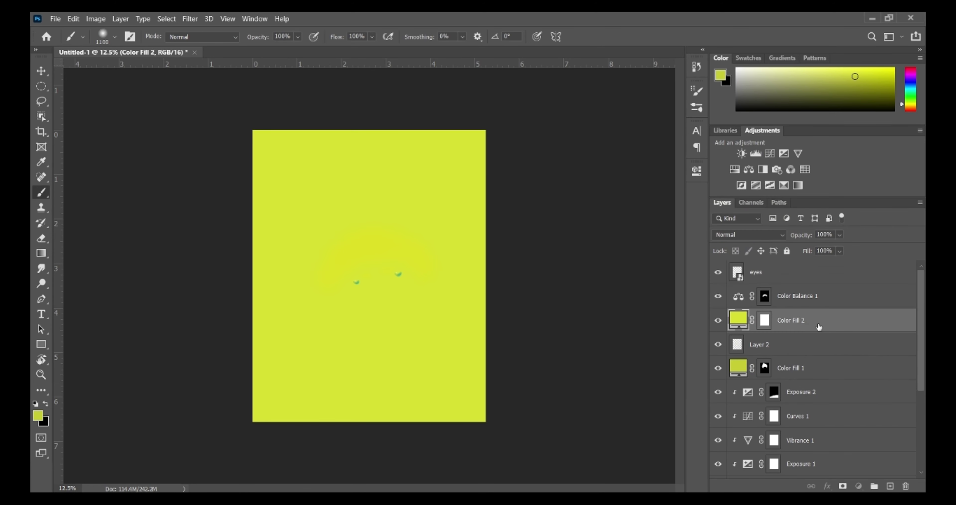
- Move Color Fill 2 above the eyes layer, set its blend mode to Linear Dodge (Add) and invert its mask to black
drag(819, 323, 817, 271)
click(782, 235)
click(754, 314)
click(765, 274)
key(ctrl+i)
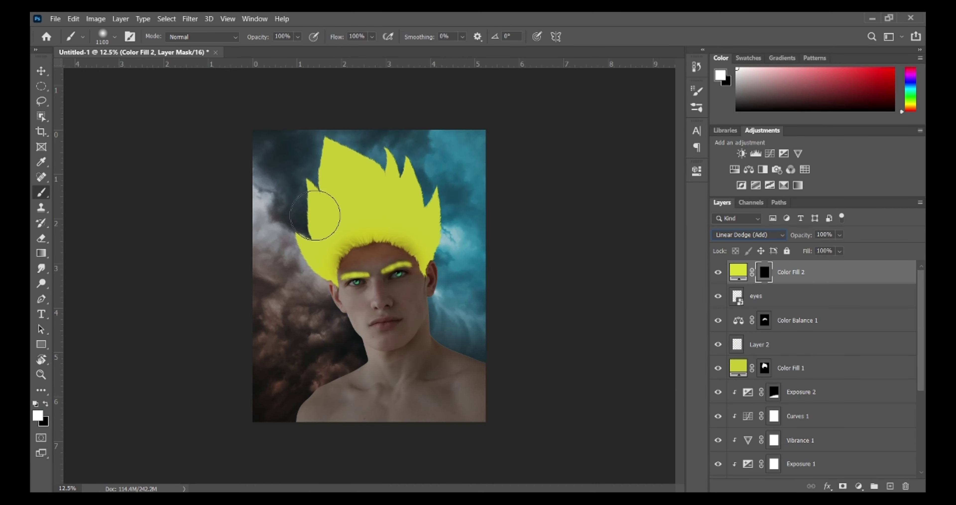
- Paint a soft yellow glow over and around the hair on the Color Fill 2 mask at 12% flow, enlarging the brush to 1900 px
mouse_move(312, 174)
mouse_down()
mouse_move(314, 259)
mouse_move(402, 207)
mouse_move(262, 274)
mouse_move(397, 228)
mouse_up()
key(bracketright)
key(bracketright)
key(bracketright)
- Paint a yellow glow along both eyebrows on the Color Fill 2 mask with a 200 px brush at 12% flow
key(ctrl+plus)
key(ctrl+plus)
key(ctrl+plus)
key(ctrl+plus)
key(ctrl+plus)
key(bracketleft)
key(bracketleft)
key(bracketleft)
key(bracketleft)
key(bracketleft)
key(bracketleft)
key(bracketleft)
key(bracketleft)
key(bracketleft)
key(bracketleft)
key(bracketleft)
key(bracketleft)
key(bracketleft)
key(bracketleft)
key(bracketleft)
key(bracketleft)
key(bracketleft)
key(bracketleft)
key(bracketleft)
key(bracketleft)
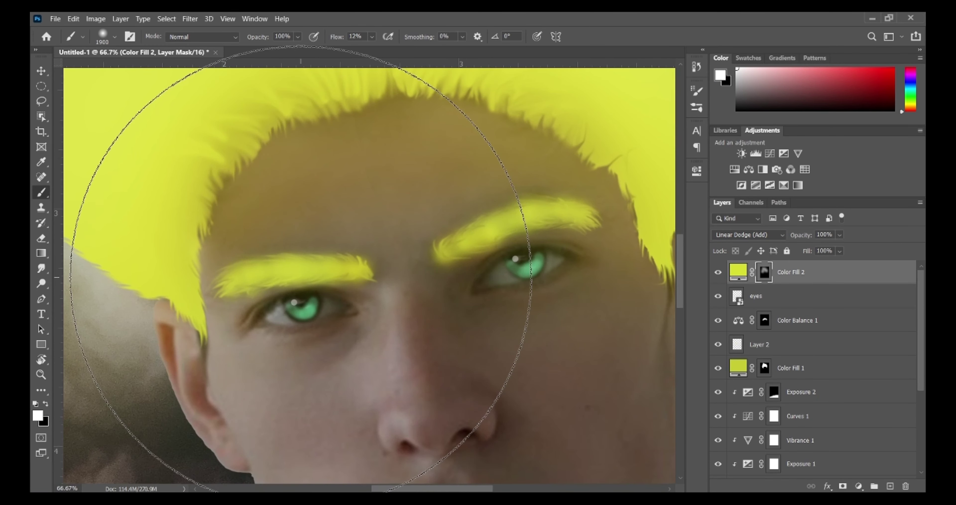
drag(361, 270, 301, 263)
drag(444, 255, 593, 209)
key(ctrl+minus)
key(ctrl+minus)
key(ctrl+minus)
key(ctrl+minus)
key(ctrl+minus)
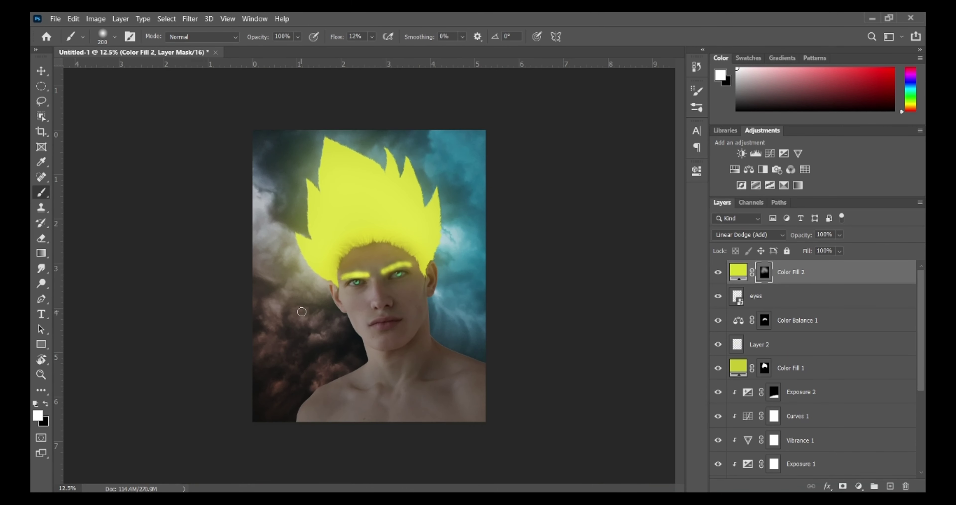
- Set Color Balance 1's midtones to cyan-red +50 and yellow-blue -15, and refine its forehead mask with a 500 px brush at 14% opacity
click(764, 320)
click(372, 36)
drag(373, 51, 426, 51)
key(bracketright)
key(bracketright)
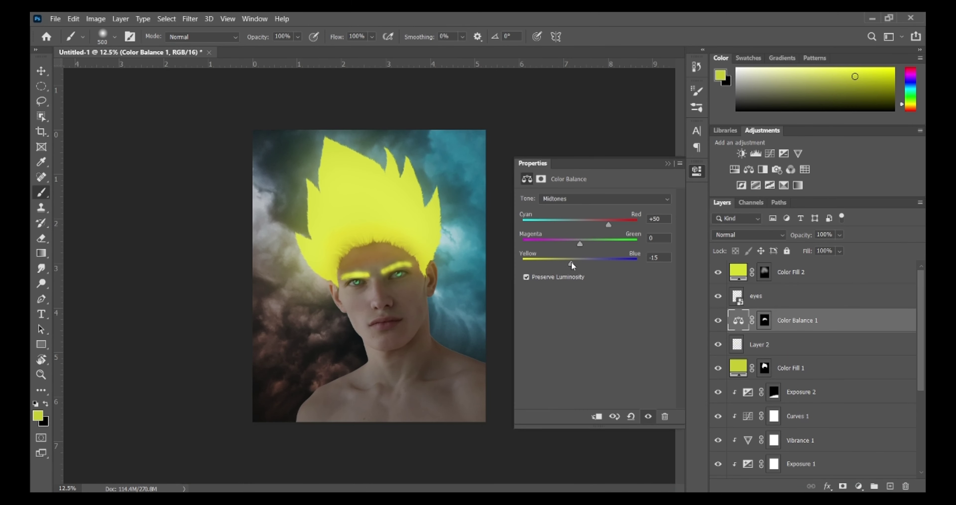
click(667, 164)
click(764, 319)
drag(299, 37, 262, 53)
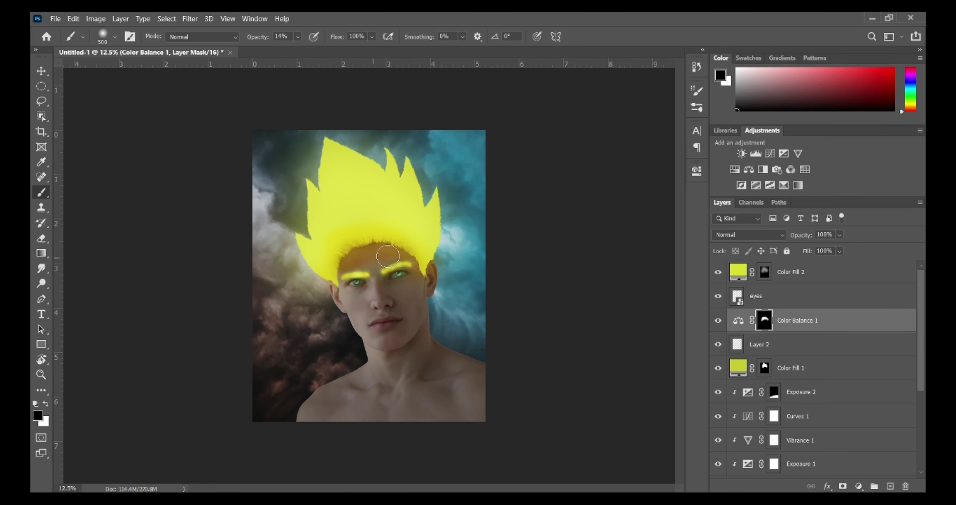
key(ctrl+plus)
key(ctrl+plus)
- Sample the iris green, add a Solid Color fill above Color Fill 2 in Linear Dodge (Add) mode and invert its mask
click(730, 274)
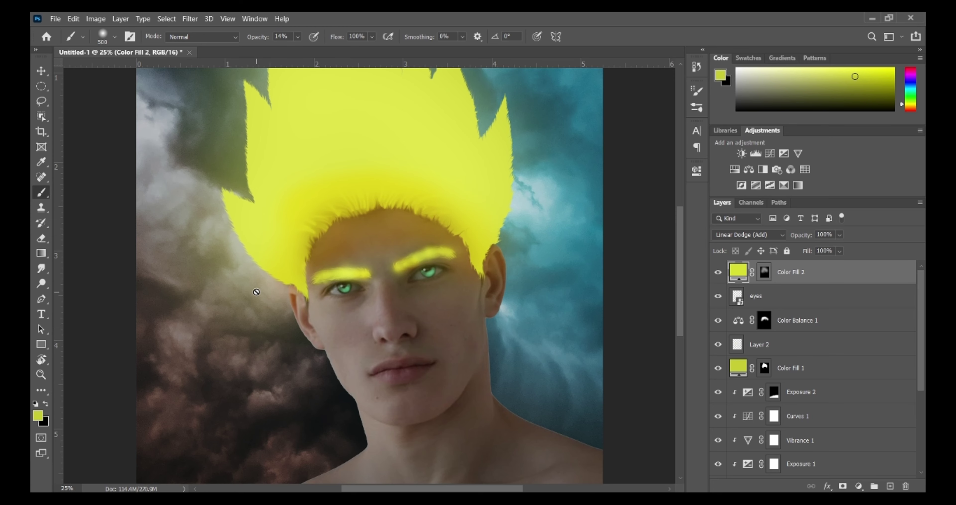
alt+click(429, 273)
click(858, 486)
click(850, 281)
click(855, 183)
click(749, 234)
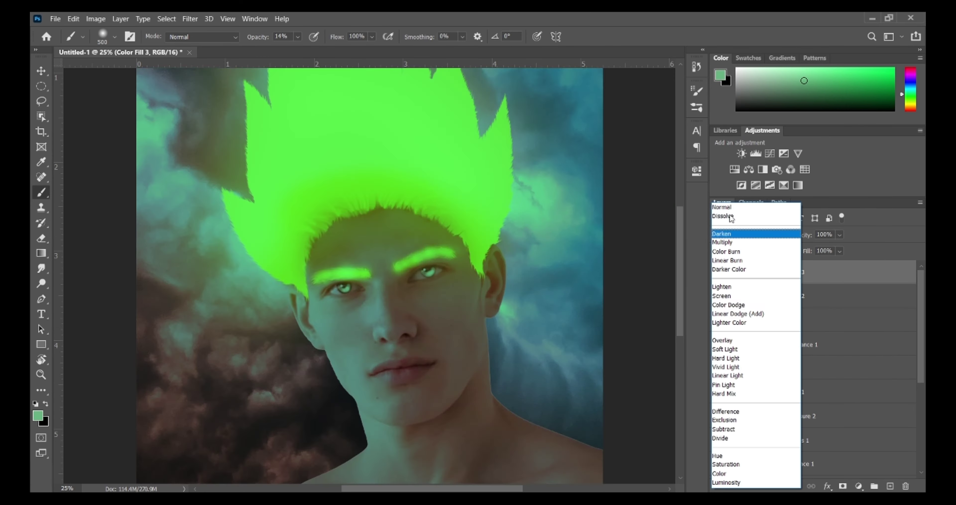
click(742, 315)
key(ctrl+i)
- Paint a green glow over both eyes on the Color Fill 3 mask with a 250 px brush at 100% opacity and 9% flow
key(ctrl+plus)
drag(298, 37, 344, 51)
mouse_move(372, 37)
mouse_down()
mouse_move(385, 49)
mouse_move(333, 50)
mouse_up()
key(bracketleft)
key(bracketleft)
key(bracketleft)
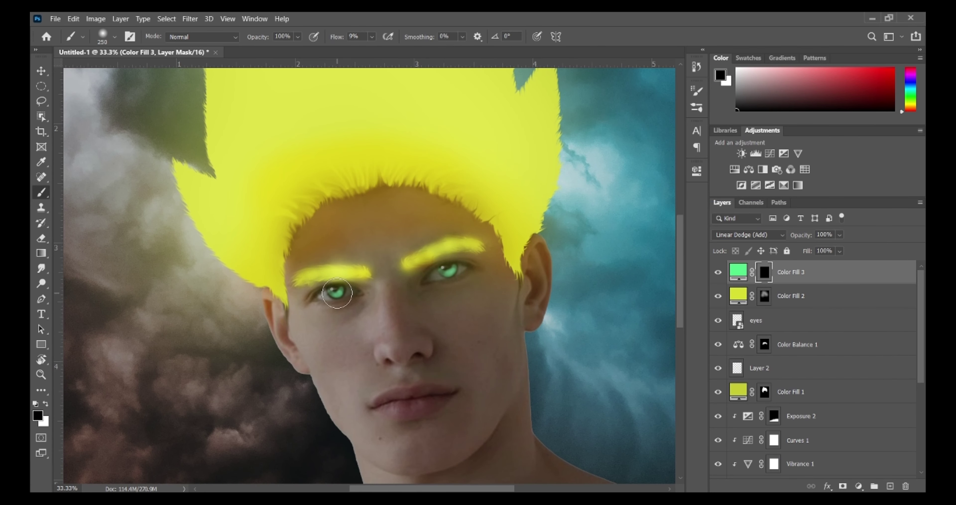
key(x)
click(337, 293)
click(449, 273)
key(ctrl+minus)
key(ctrl+minus)
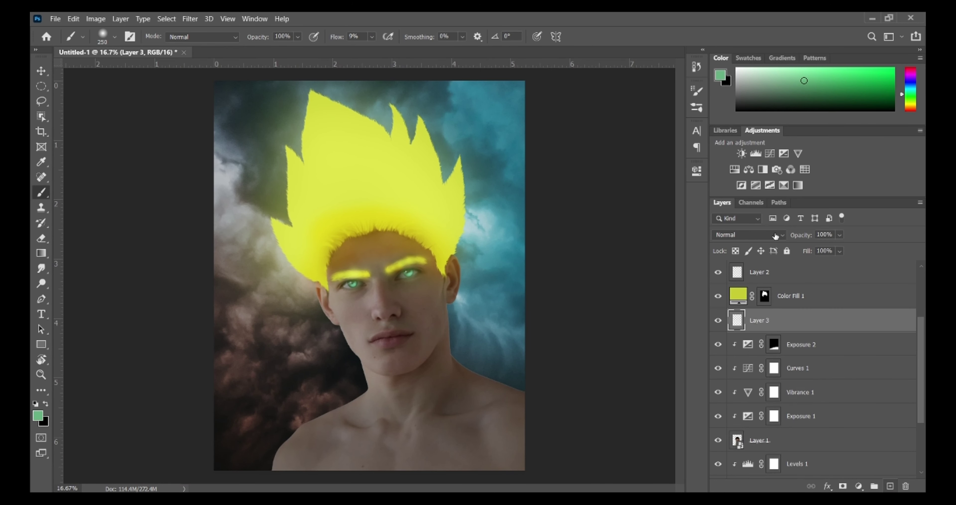
- Try to shade the lower chest in black on a clipped Multiply layer with a 1300 px brush at 4% flow
click(774, 234)
click(742, 248)
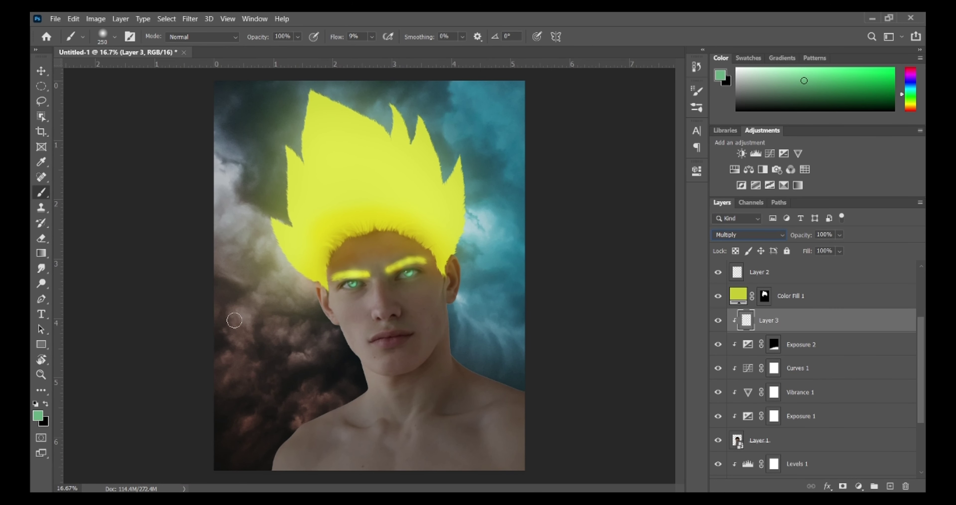
key(d)
drag(373, 36, 370, 51)
key(bracketright)
key(bracketright)
key(bracketright)
key(bracketright)
key(bracketright)
key(bracketright)
key(bracketright)
key(bracketright)
key(bracketright)
key(bracketright)
key(bracketright)
drag(455, 442, 538, 455)
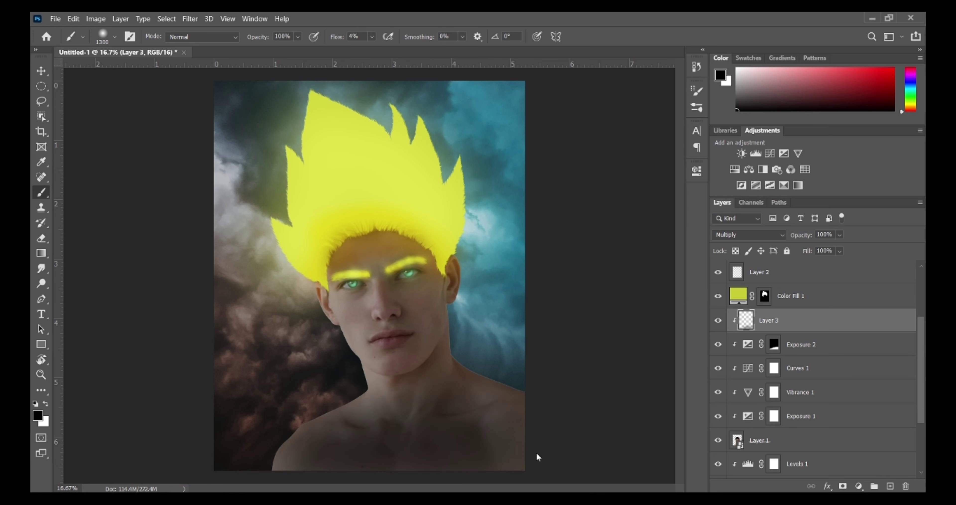
click(906, 485)
click(505, 192)
- Add an Exposure adjustment above Exposure 2, clipped to the portrait, and lower the exposure to darken the skin
click(859, 486)
click(851, 350)
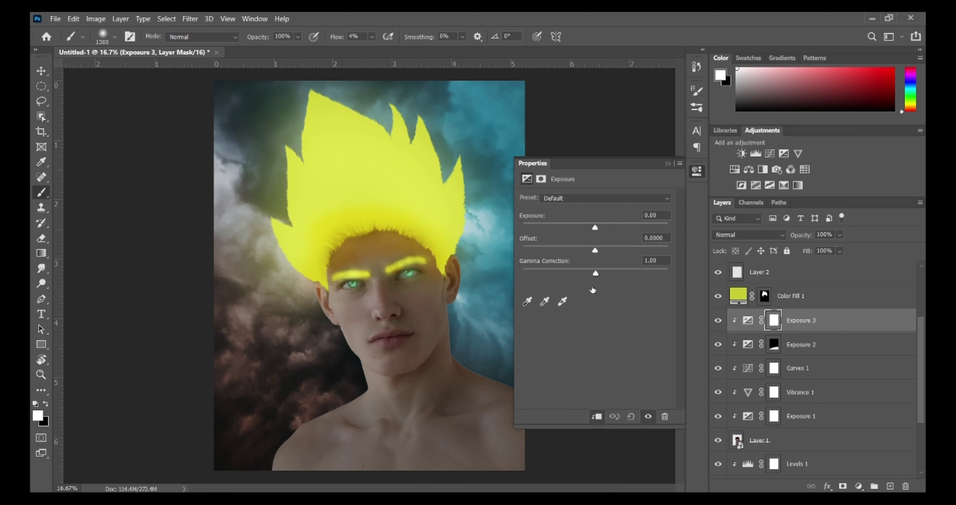
drag(595, 228, 577, 231)
click(668, 163)
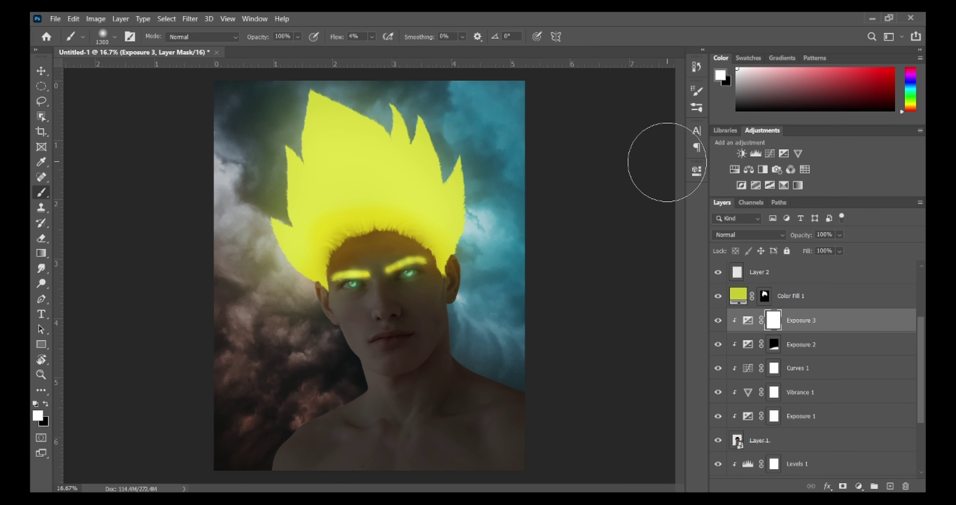
- Try to limit Exposure 3 to the neck and chest by inverting its mask and painting white at 51% flow
key(ctrl+i)
mouse_move(372, 37)
mouse_down()
mouse_move(380, 52)
mouse_move(399, 52)
mouse_up()
mouse_move(454, 453)
mouse_down()
mouse_move(472, 424)
mouse_move(533, 434)
mouse_move(393, 409)
mouse_move(452, 434)
mouse_move(408, 452)
mouse_up()
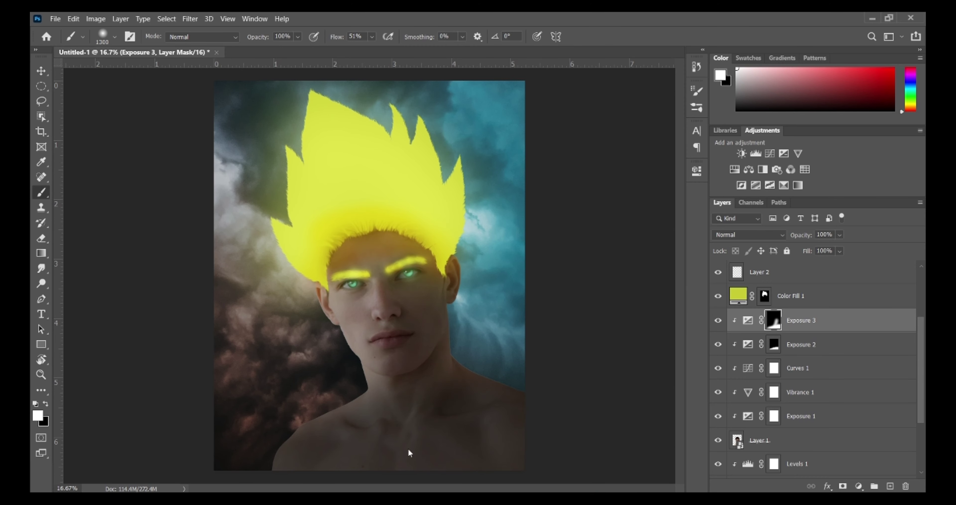
click(906, 486)
click(451, 203)
- Set Exposure 3's exposure to -1.45 and add a new white layer mask to it
click(697, 171)
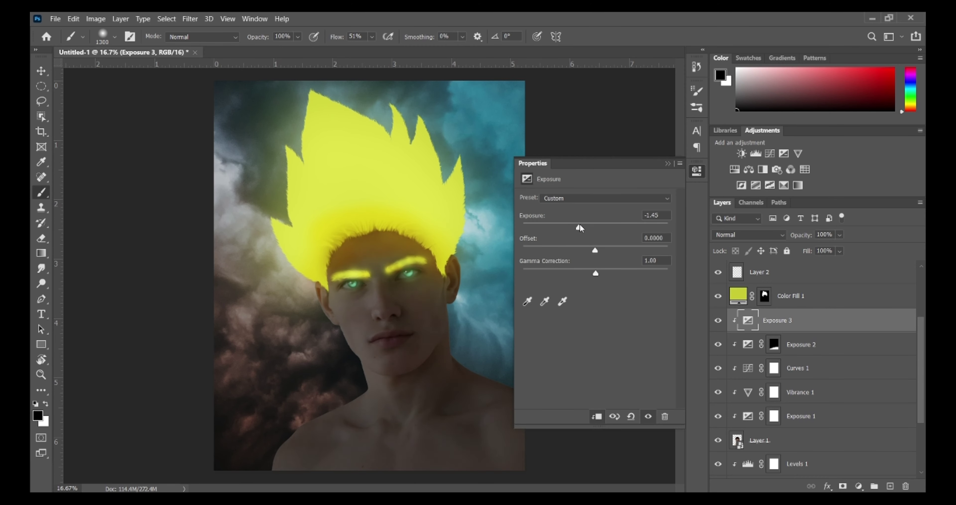
click(843, 486)
- Try to clear the darkening from the face with black on the Exposure 3 mask, and paint the mask back to white
key(x)
mouse_move(427, 301)
mouse_down()
mouse_move(327, 321)
mouse_move(464, 352)
mouse_up()
click(668, 164)
key(x)
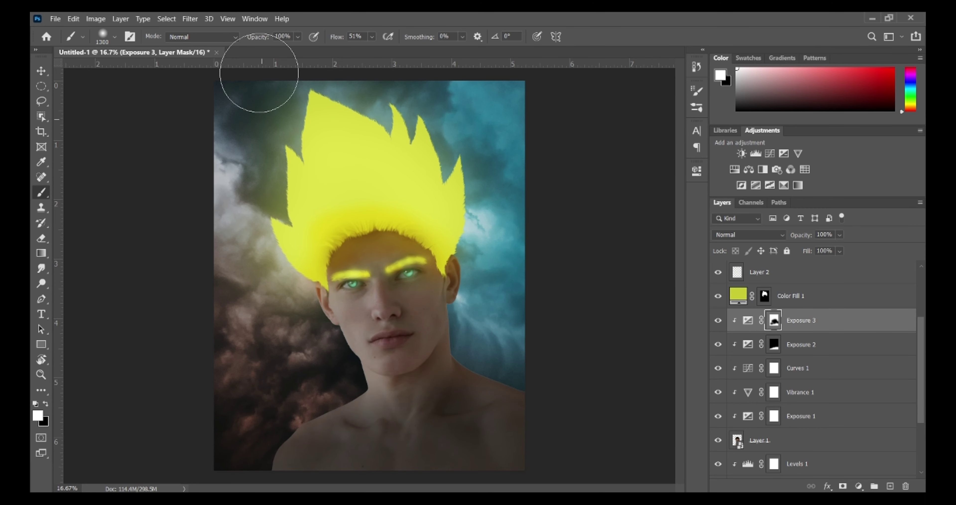
mouse_move(402, 281)
mouse_down()
mouse_move(506, 373)
mouse_move(437, 332)
mouse_move(245, 398)
mouse_up()
- Paint black on the Exposure 3 mask over the face, neck and upper chest, enlarging the brush to 1600 px
key(x)
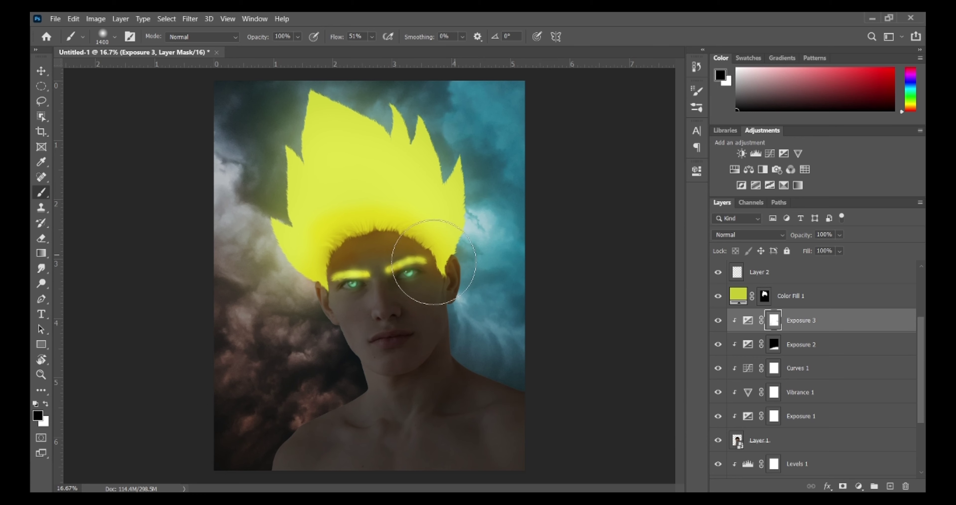
mouse_move(438, 235)
mouse_down()
mouse_move(380, 367)
mouse_move(327, 408)
mouse_up()
key(bracketright)
key(bracketright)
key(bracketright)
- Add a Curves adjustment above Exposure 3, clipped to the portrait, darken the skin with it and undo the extra mask
click(859, 486)
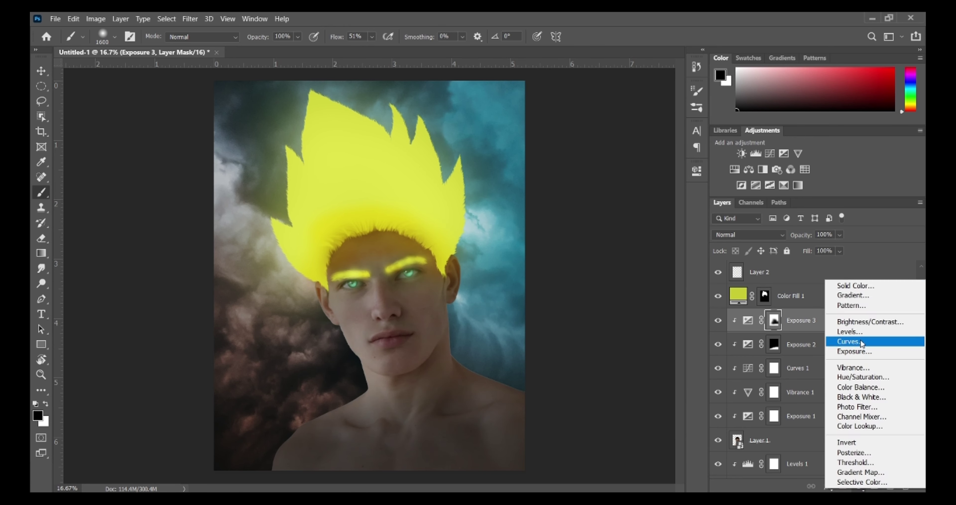
click(850, 340)
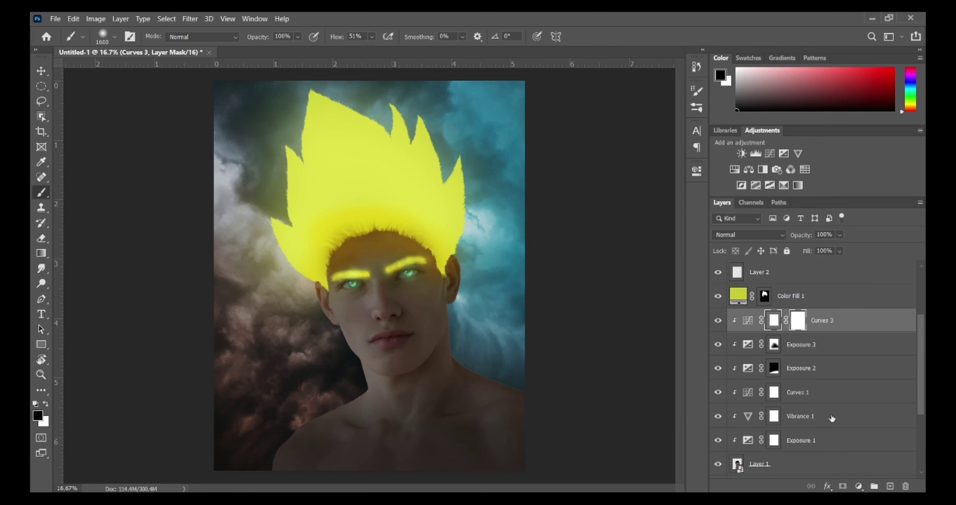
key(ctrl+z)
- Add a Hue/Saturation adjustment above Curves 3, clip it to the portrait, enable Colorize, adjust hue and saturation, and invert its mask
click(859, 486)
click(854, 375)
click(597, 416)
click(581, 304)
drag(523, 243, 619, 266)
drag(595, 288, 627, 288)
drag(620, 266, 629, 268)
key(ctrl+i)
click(668, 163)
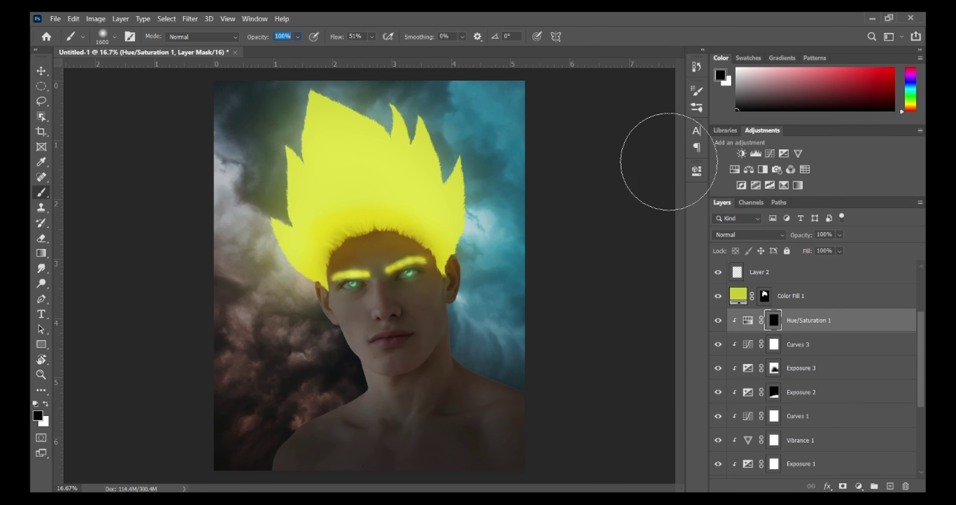
- Paint white on the Hue/Saturation 1 mask along the neck and shoulder beside the blue clouds, using a 175 px brush at 100% flow
click(372, 37)
drag(378, 52, 410, 52)
key(x)
key(ctrl+plus)
key(ctrl+plus)
key(ctrl+plus)
scroll(427, 324, right, 8)
key(bracketleft)
key(bracketleft)
key(bracketleft)
key(bracketleft)
key(bracketleft)
key(bracketleft)
key(bracketleft)
key(bracketleft)
key(bracketleft)
key(bracketleft)
key(bracketleft)
key(bracketleft)
key(bracketleft)
scroll(399, 297, down, 5)
key(bracketleft)
key(bracketleft)
key(bracketleft)
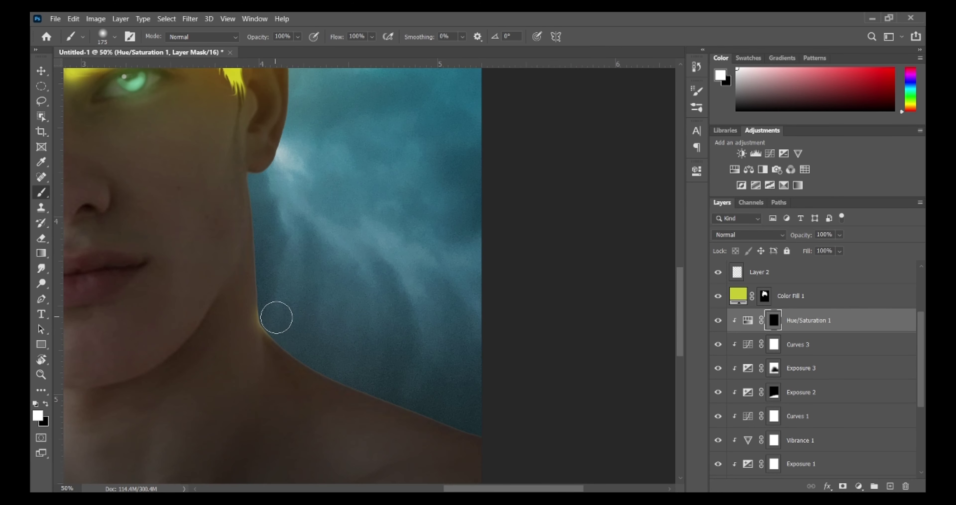
drag(275, 317, 485, 426)
drag(265, 191, 279, 303)
- Paint a glowing streak along the adjoining jawline on the mask with a 200 px brush and soften it with black at 13% flow
key(bracketleft)
key(bracketleft)
drag(245, 245, 174, 346)
key(x)
mouse_move(206, 324)
mouse_down()
mouse_move(190, 358)
mouse_move(239, 305)
mouse_up()
drag(237, 241, 170, 325)
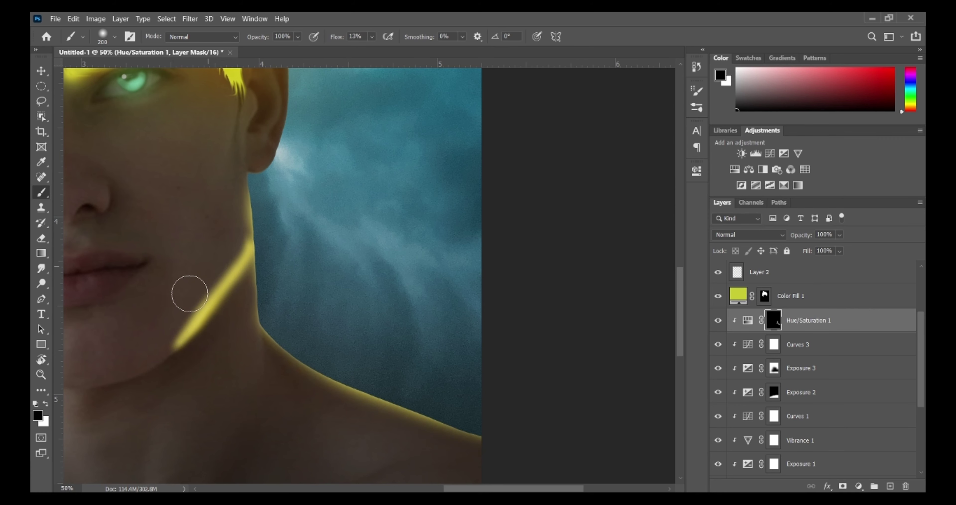
mouse_move(190, 293)
mouse_down()
mouse_move(263, 211)
mouse_move(296, 333)
mouse_up()
- Paint a yellow rim glow around the ear beside the blue clouds at full flow, using a 70 px brush, and switch to black
key(x)
key(shift+0)
scroll(504, 341, down, 3)
scroll(504, 343, up, 2)
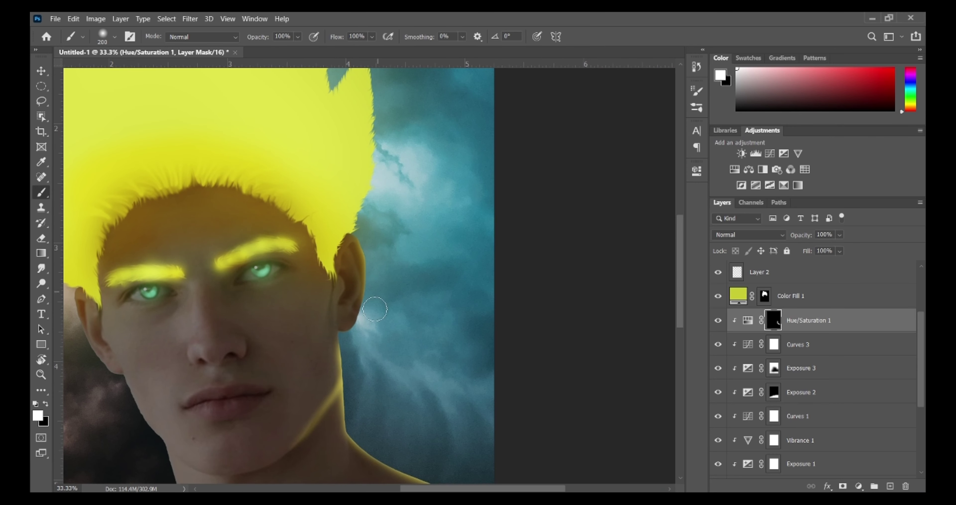
scroll(362, 332, up, 2)
key(bracketleft)
key(bracketleft)
key(bracketleft)
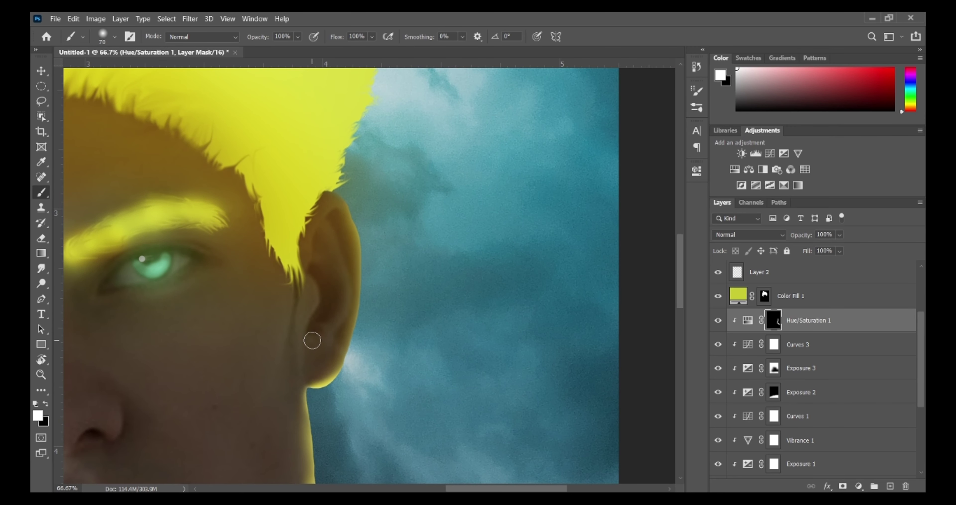
mouse_move(312, 340)
mouse_down()
mouse_move(310, 375)
mouse_move(315, 341)
mouse_up()
key(x)
key(bracketleft)
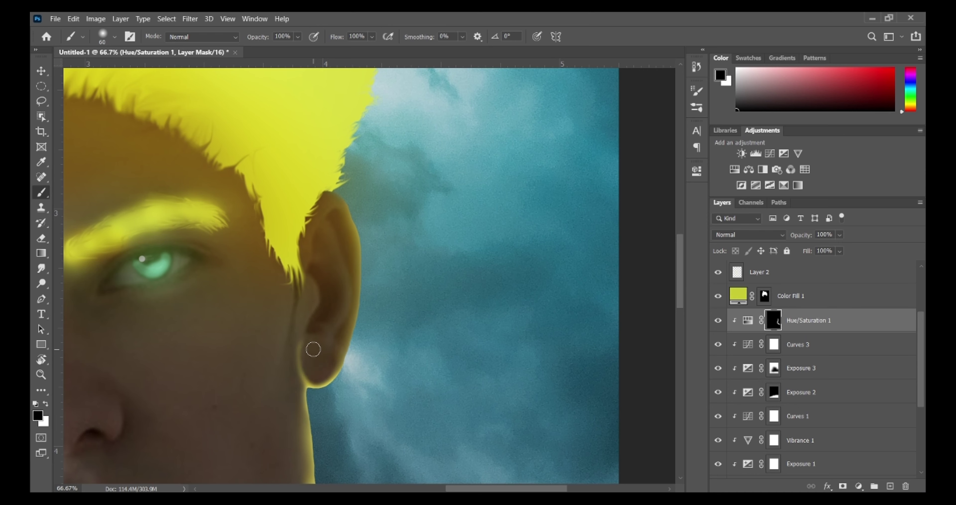
- Add glowing highlights to that ear's inner folds on the mask and soften them with black at 9% flow
key(shift+0)
key(shift+9)
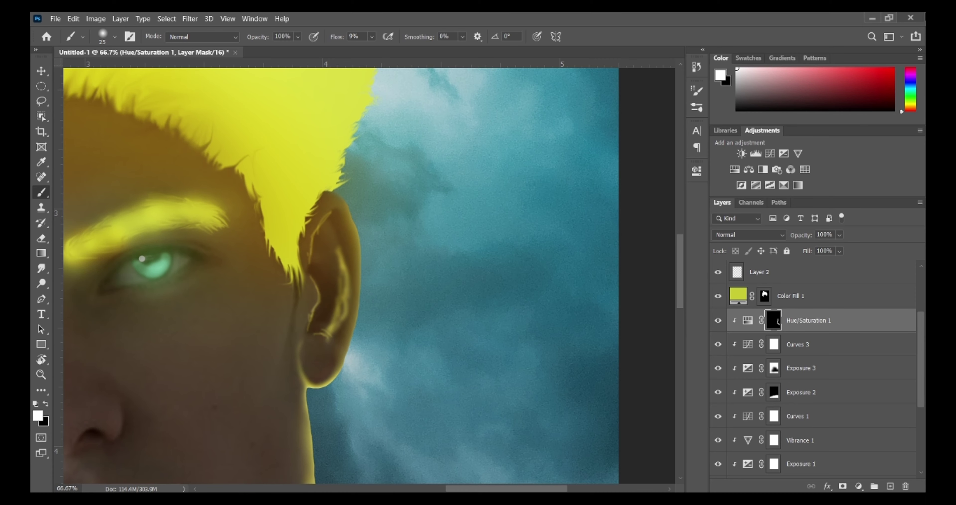
scroll(324, 183, down, 1)
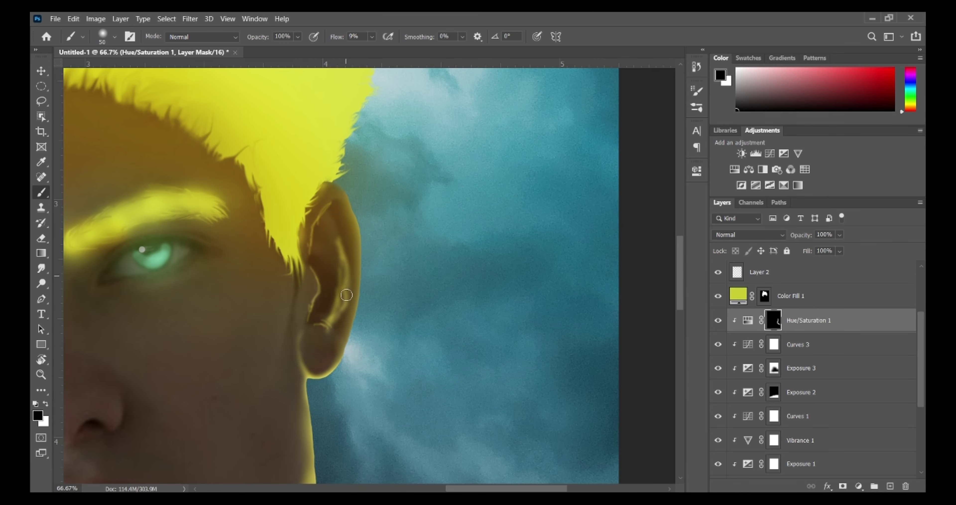
drag(346, 295, 331, 319)
key(ctrl+minus)
key(ctrl+minus)
key(ctrl+minus)
key(ctrl+minus)
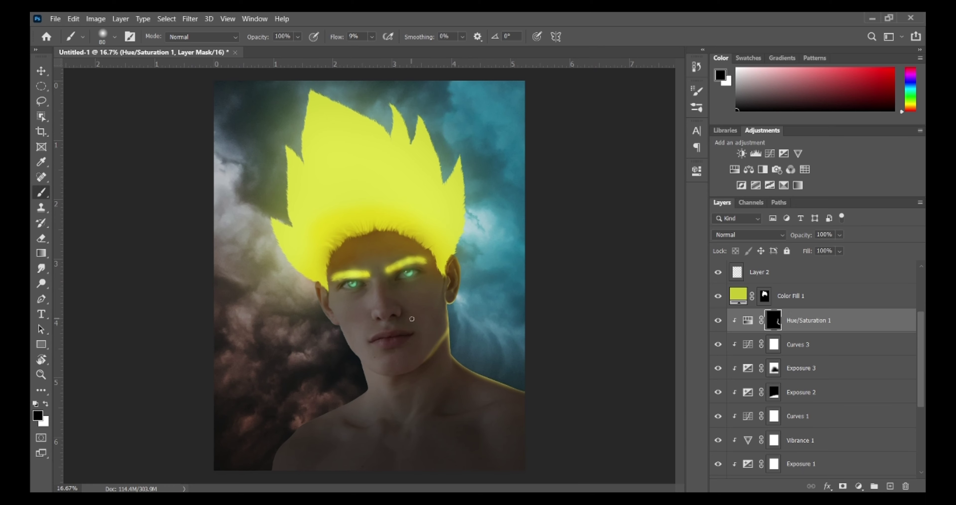
- Restore the flow to 100% and paint white on the mask along the opposite ear, cheek and jaw with an 80 px brush
drag(372, 37, 557, 60)
scroll(557, 156, up, 3)
scroll(557, 156, right, 5)
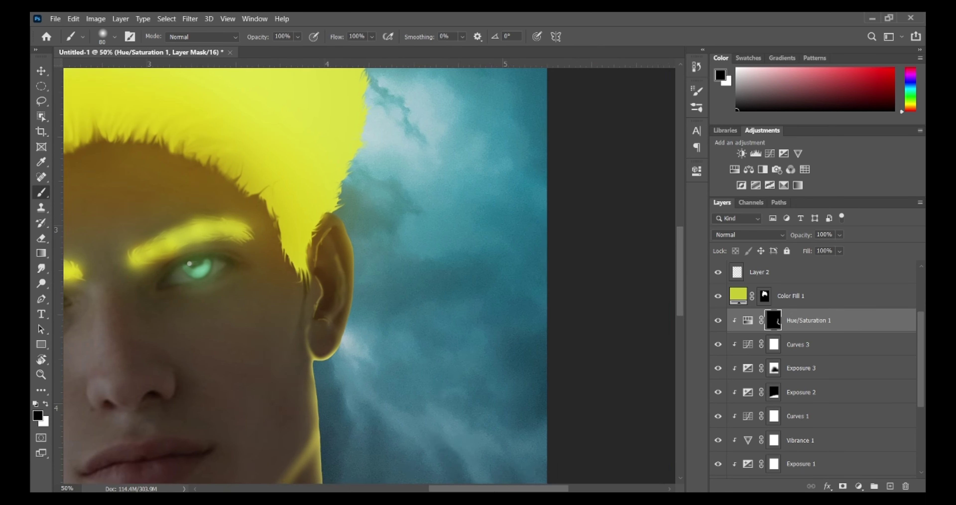
scroll(201, 298, left, 5)
key(x)
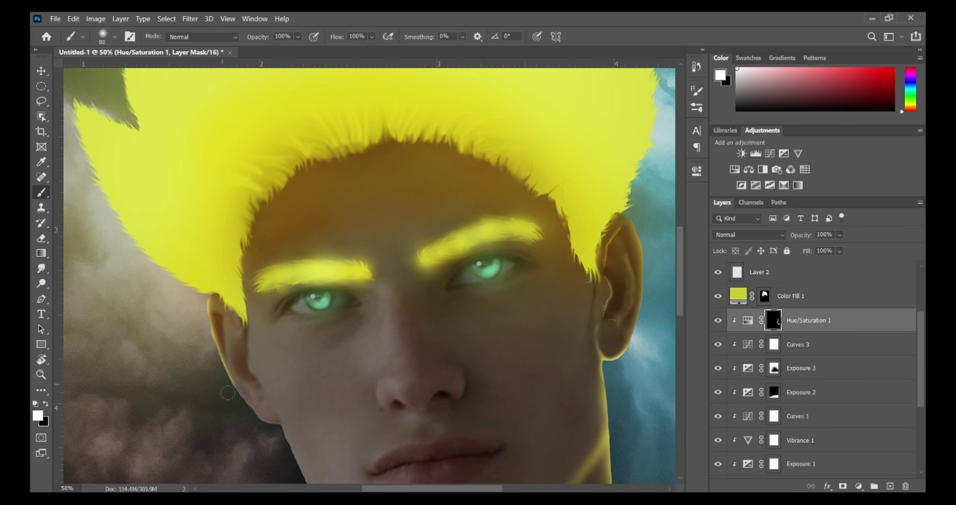
scroll(252, 423, down, 3)
drag(346, 434, 465, 479)
scroll(346, 343, down, 4)
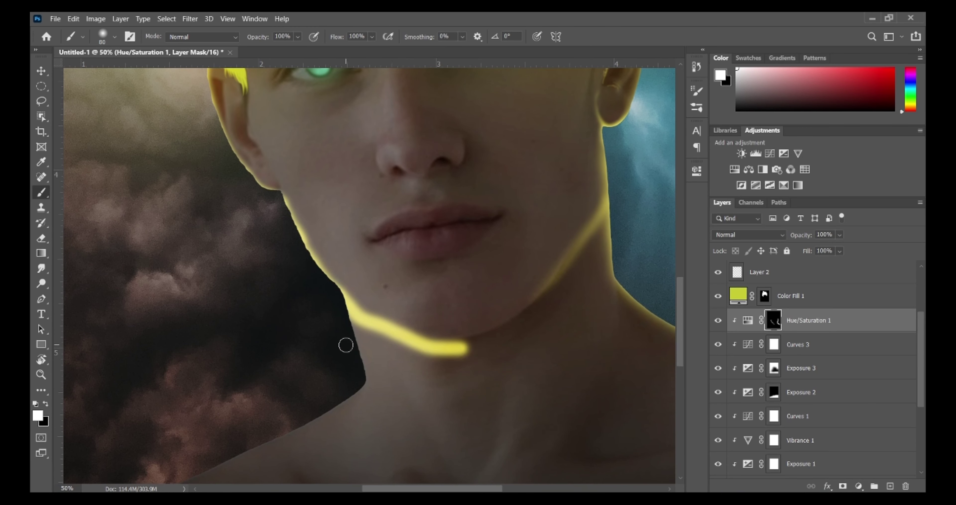
- Reshape the chin glow on the mask, trimming it with black to a thin line along the jaw
key(x)
mouse_move(468, 351)
mouse_down()
mouse_move(398, 337)
mouse_move(503, 362)
mouse_move(327, 289)
mouse_move(439, 339)
mouse_up()
key(x)
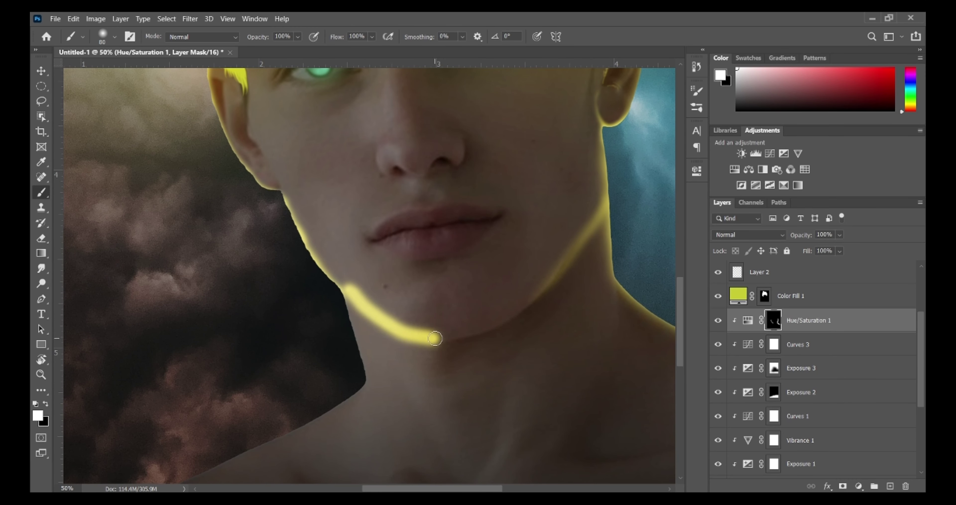
key(x)
mouse_move(356, 281)
mouse_down()
mouse_move(372, 300)
mouse_move(440, 329)
mouse_up()
mouse_move(351, 308)
mouse_down()
mouse_move(380, 334)
mouse_move(439, 343)
mouse_up()
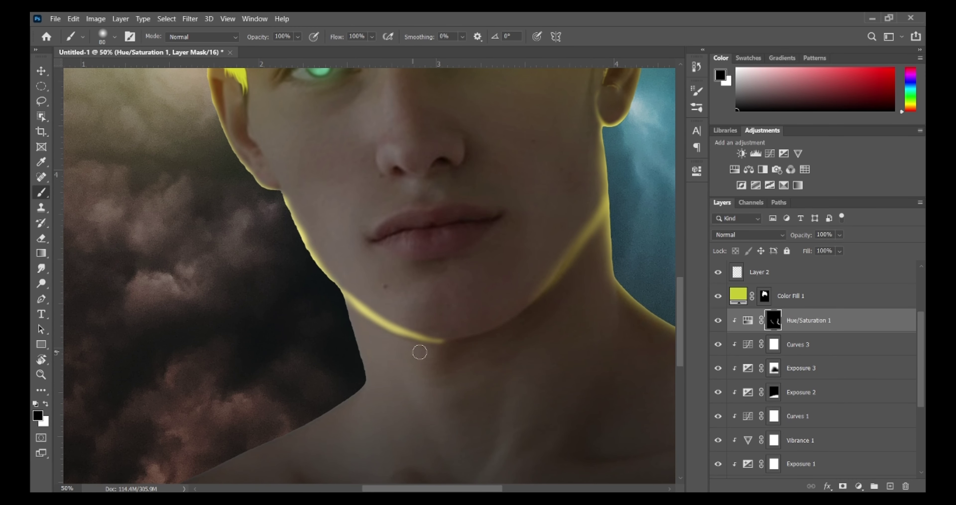
- Extend the rim glow down the neck and over the shoulder beside the dark clouds, softening its inner edge with a 125 px brush
key(bracketright)
key(bracketright)
key(shift+1)
key(shift+3)
mouse_move(337, 299)
mouse_down()
mouse_move(352, 377)
mouse_move(333, 276)
mouse_up()
scroll(278, 297, down, 3)
mouse_move(214, 354)
mouse_down()
mouse_move(354, 272)
mouse_move(155, 350)
mouse_up()
scroll(337, 278, down, 1)
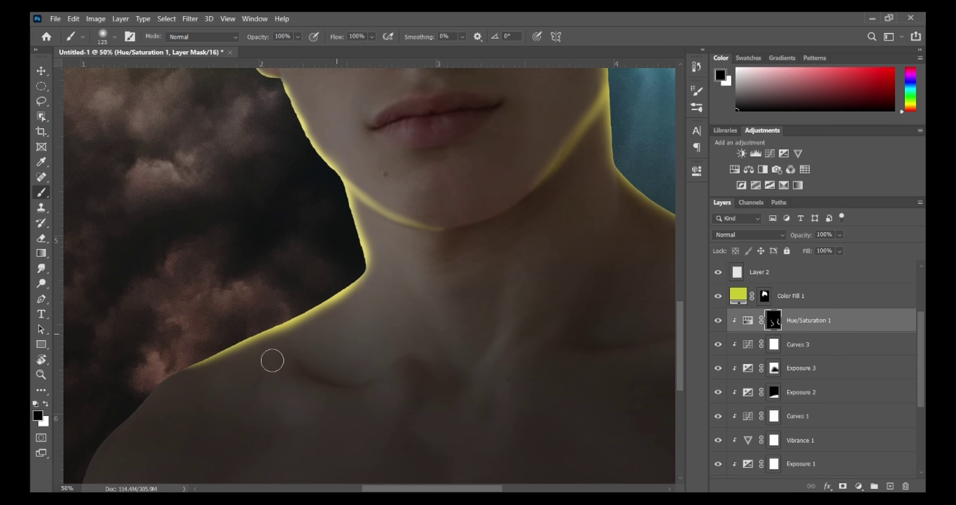
- Paint a thin yellow edge on the mask between the cheek and the ear beside the dark clouds
key(ctrl+minus)
key(ctrl+minus)
key(ctrl+minus)
key(ctrl+plus)
key(ctrl+plus)
key(ctrl+plus)
key(x)
mouse_move(253, 276)
mouse_down()
mouse_move(287, 364)
mouse_move(244, 331)
mouse_move(273, 338)
mouse_up()
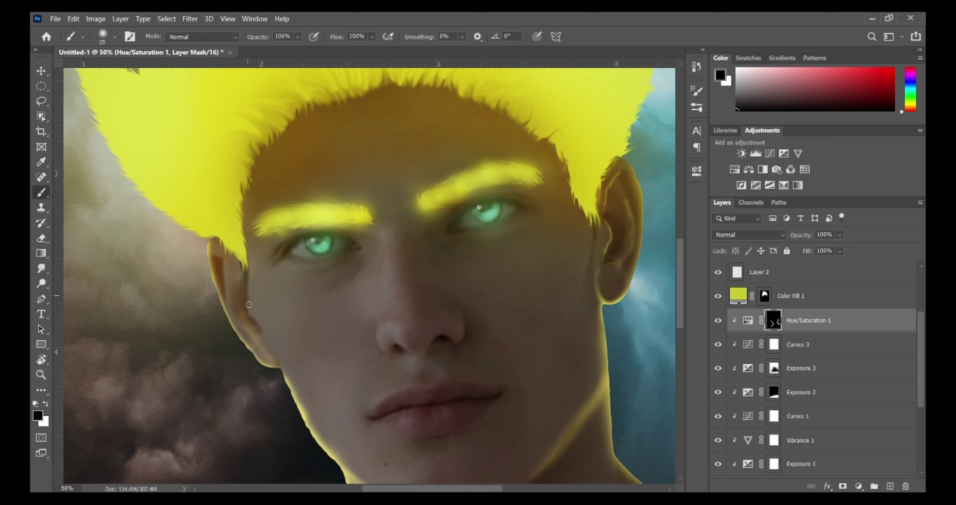
key(x)
drag(245, 264, 282, 370)
- Soften that cheek edge with black at 12% flow and lightly paint white over the ear with a 90 px brush
key(shift+1)
key(shift+2)
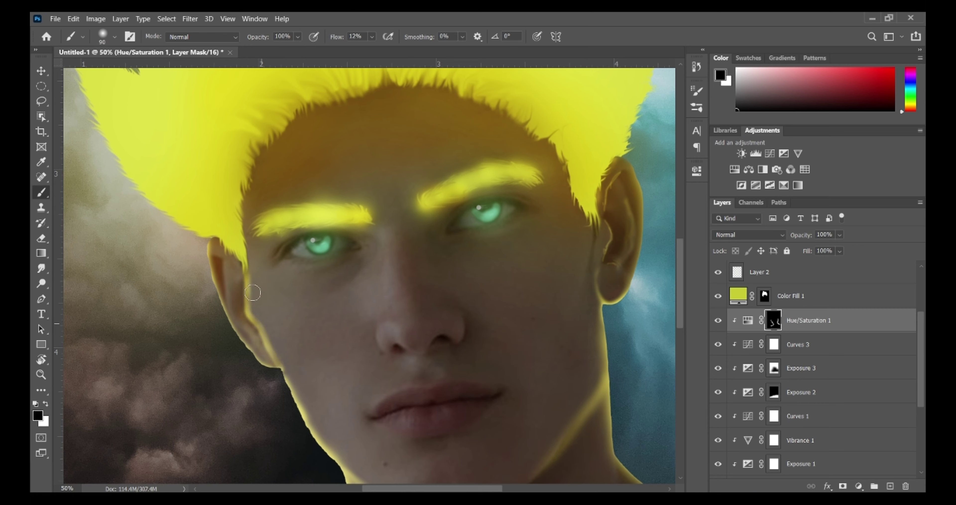
scroll(228, 362, down, 2)
key(x)
drag(210, 208, 231, 256)
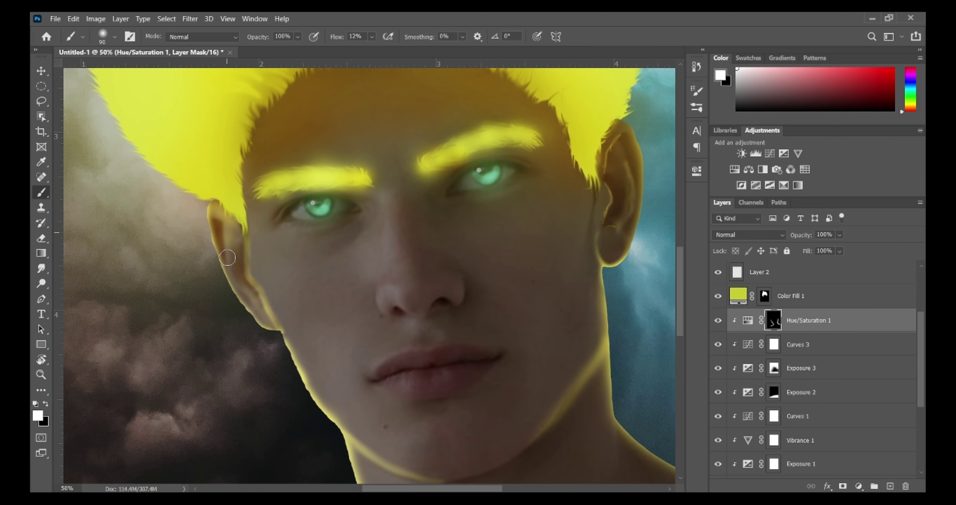
- Paint soft white strokes on the Hue/Saturation 1 mask over the neck, shoulder and jaw with a 700 px brush at 12% flow
key(ctrl+minus)
key(ctrl+minus)
key(ctrl+minus)
key(ctrl+minus)
key(])
mouse_move(451, 282)
mouse_down()
mouse_move(424, 304)
mouse_move(494, 360)
mouse_up()
drag(342, 328, 350, 328)
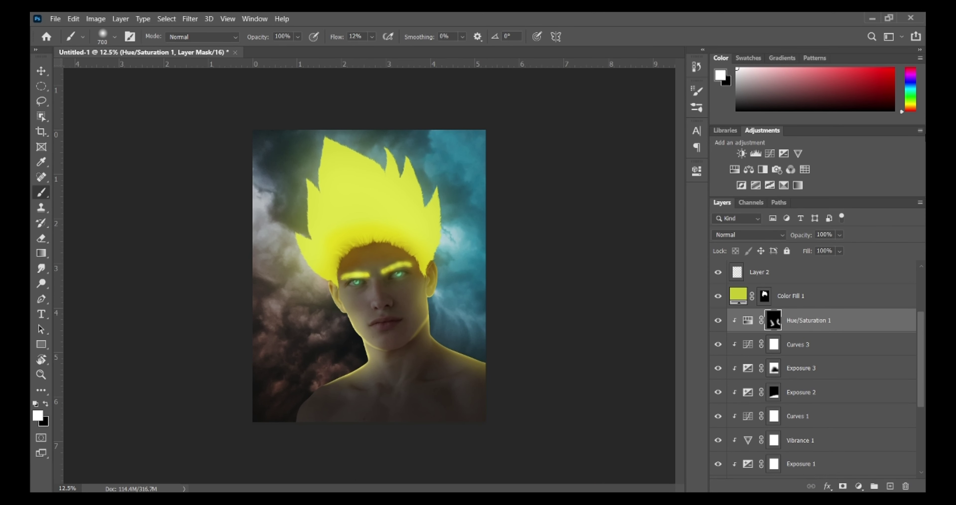
- Spread the soft glow across the face on the mask with the brush enlarged to 1100 px, and undo the last stroke
key(bracketright)
key(bracketright)
key(bracketright)
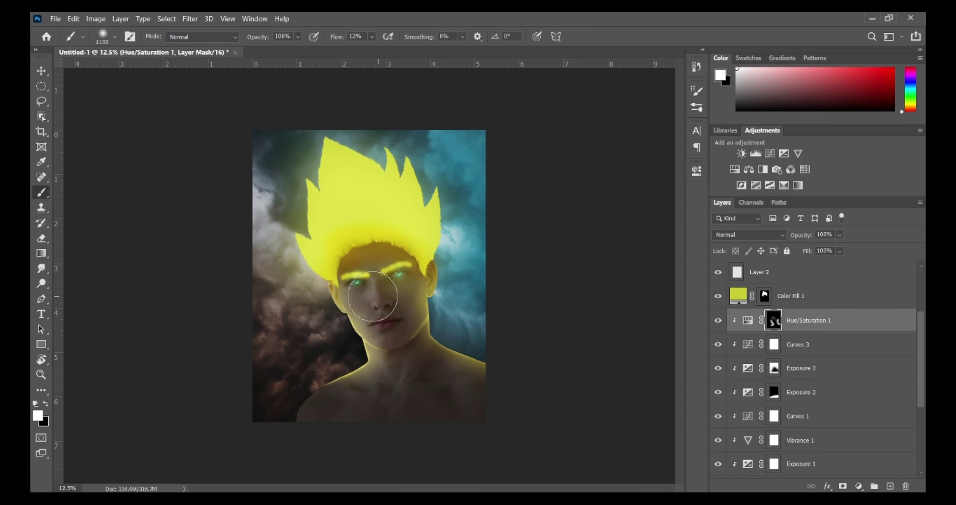
key(bracketright)
key(bracketright)
key(bracketright)
key(bracketright)
key(x)
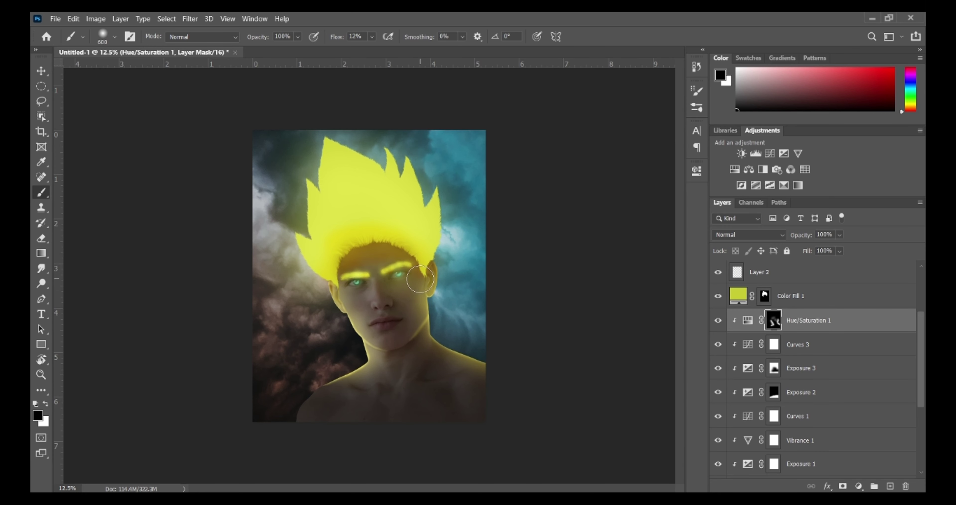
key(ctrl+z)
key(x)
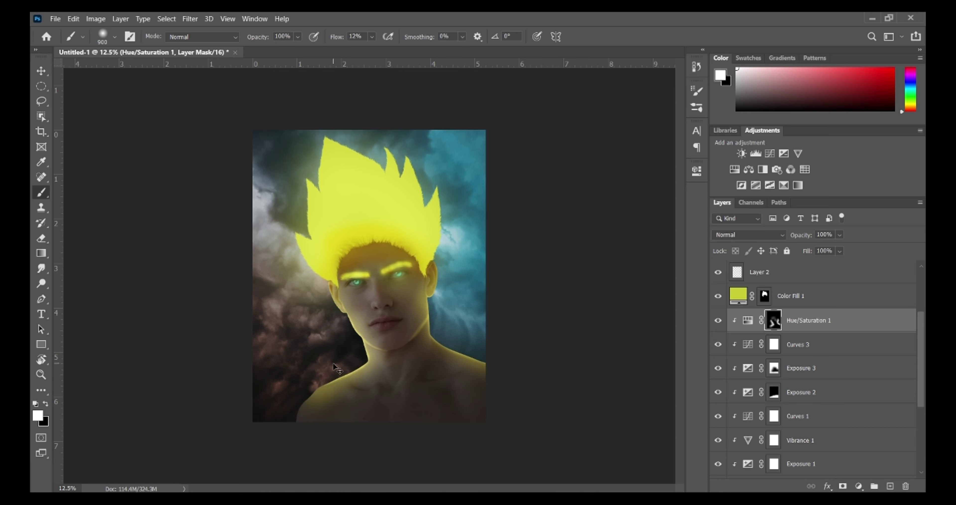
- Undo the last shoulder stroke and paint a fainter glow over the shoulders and chest with an 1100 px brush at 2% flow
key(ctrl+z)
key(shift+0)
key(shift+2)
key(bracketright)
key(bracketright)
drag(320, 414, 347, 371)
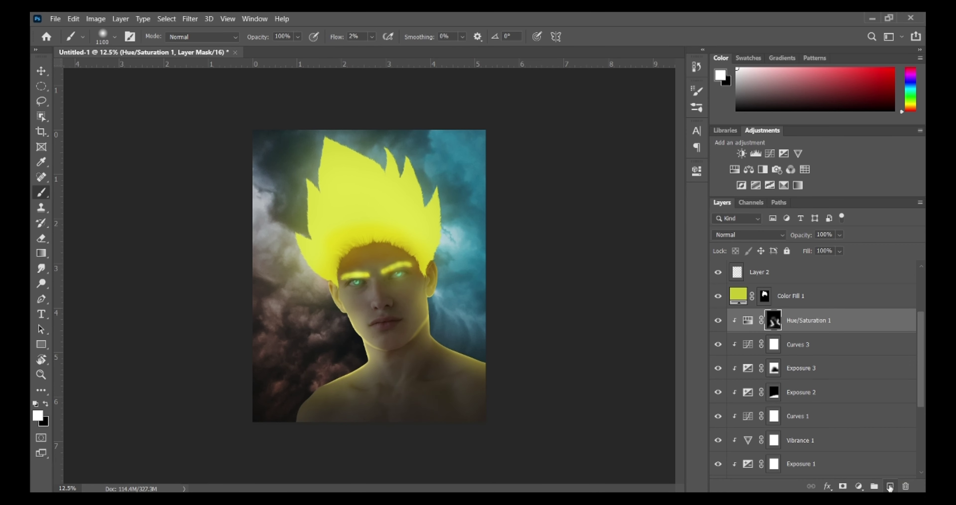
- Add a clipped layer above Hue/Saturation 1, set its blend mode to Overlay and sample the hair's yellow
click(890, 487)
click(749, 234)
click(772, 344)
alt+click(370, 193)
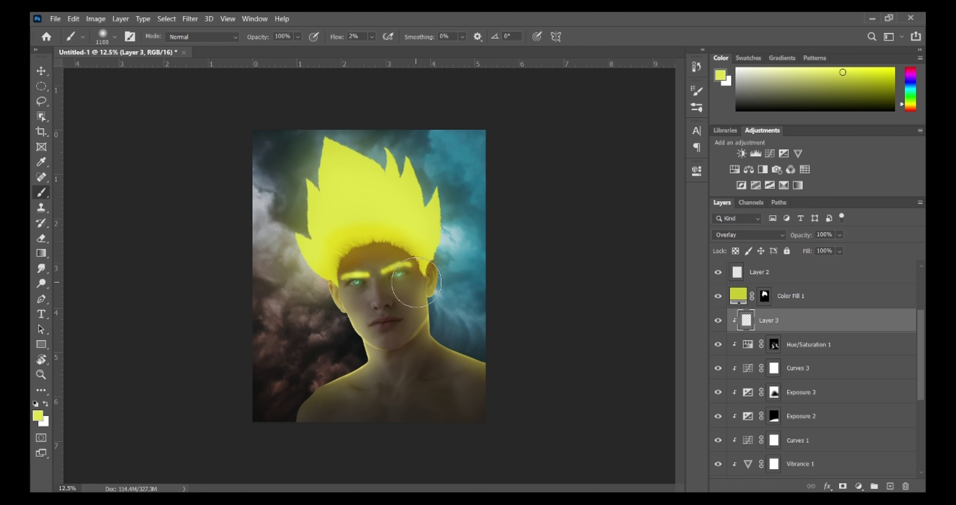
- Paint yellow highlights on Layer 3 over the face's edges at 30% flow, and along the nose with a 175 px brush at 13% flow
key(ctrl+plus)
key(bracketleft)
key(bracketleft)
key(bracketleft)
key(bracketleft)
key(bracketleft)
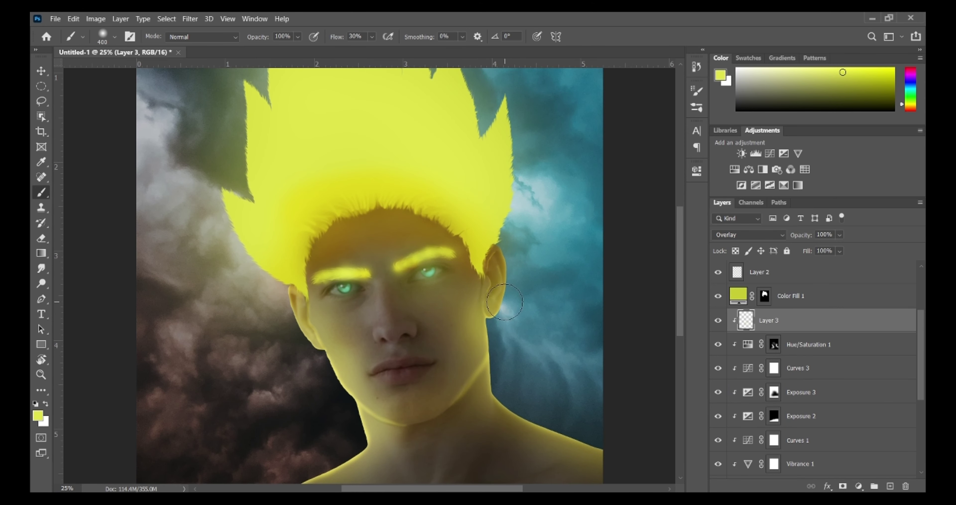
key(shift+1)
key(shift+3)
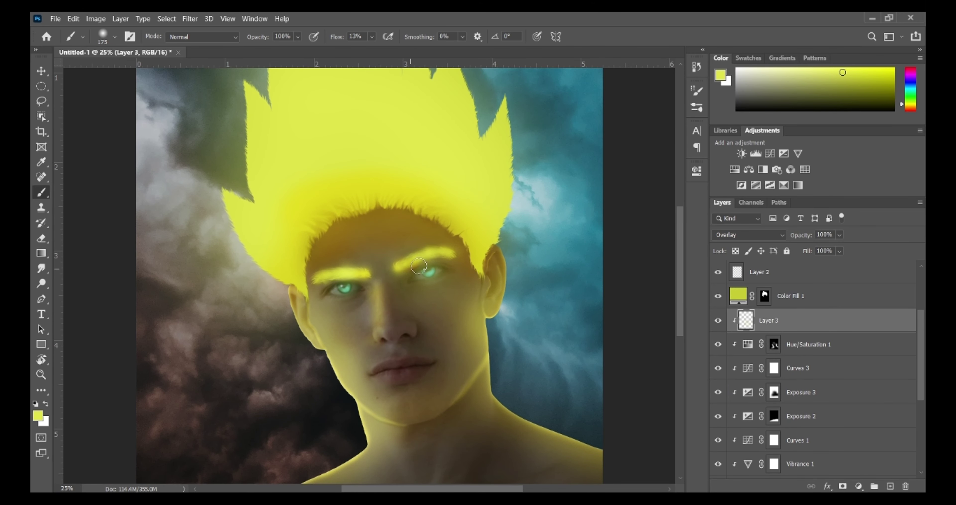
- Paint yellow over the neck and shoulders on Layer 3 with a 500 px brush, and set the layer's fill to 37%
key(bracketright)
key(bracketright)
key(bracketright)
key(bracketright)
key(bracketright)
scroll(483, 309, down, 3)
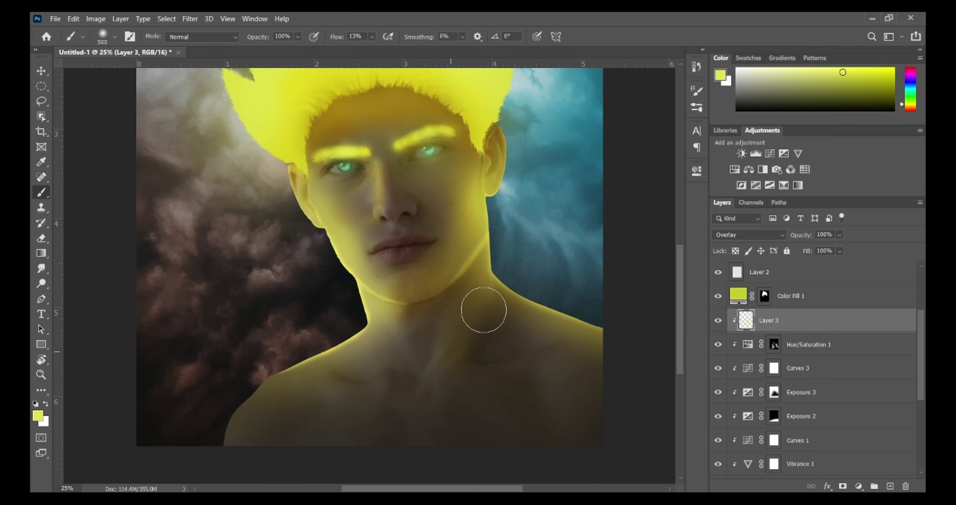
drag(840, 251, 813, 268)
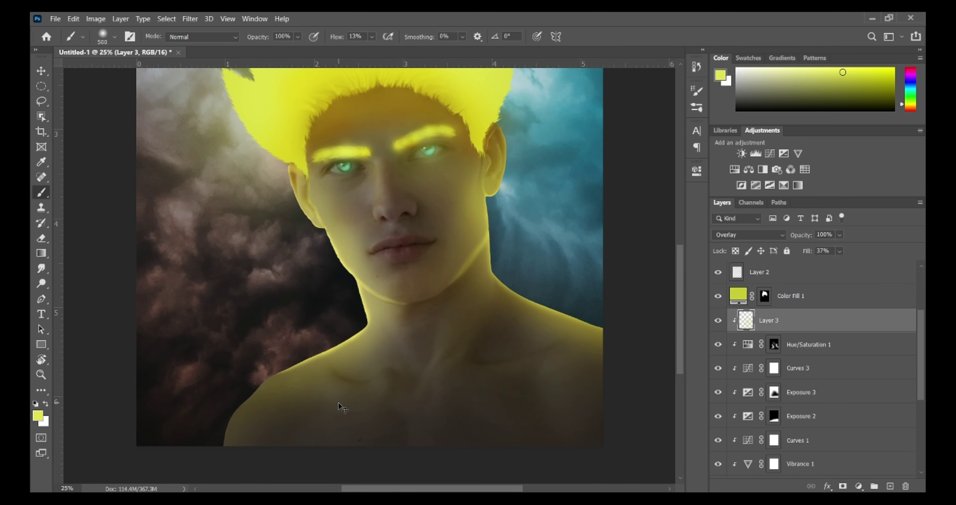
key(ctrl+minus)
key(ctrl+minus)
key(ctrl+plus)
key(ctrl+plus)
scroll(260, 361, up, 2)
scroll(449, 360, down, 3)
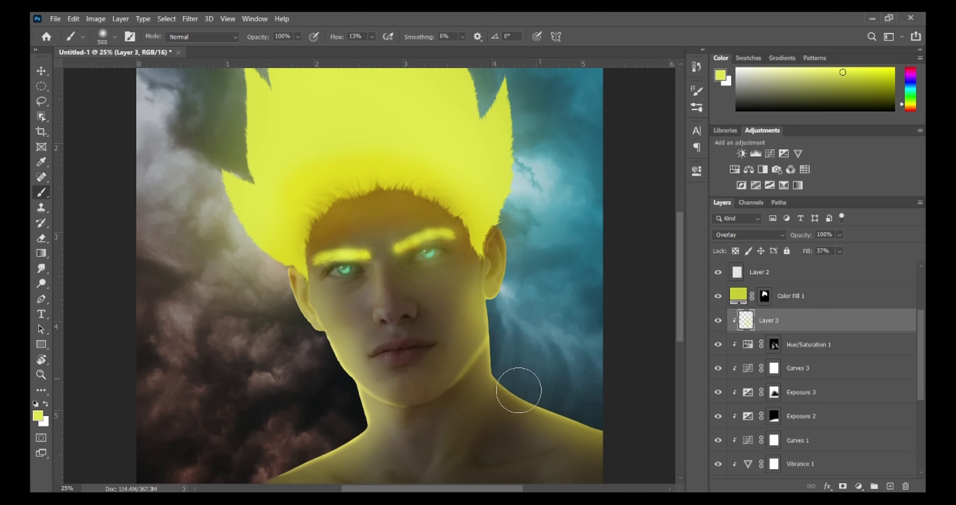
- Add a clipped Curves adjustment above Curves 3 and lower its white point to an output of 230
scroll(498, 349, down, 3)
click(828, 368)
click(858, 486)
click(845, 340)
drag(665, 226, 665, 239)
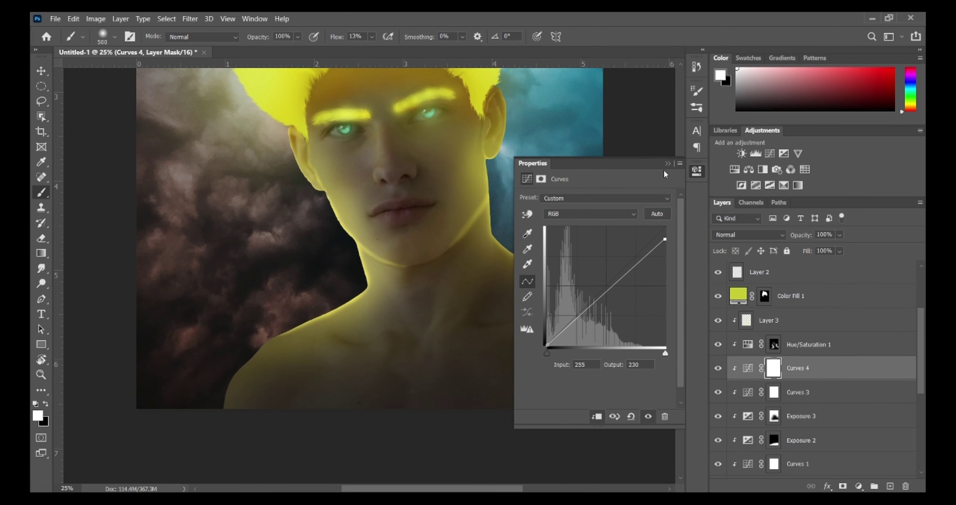
- Add a clipped Color Balance adjustment above Curves 4 and adjust its tones, including the shadows
click(749, 169)
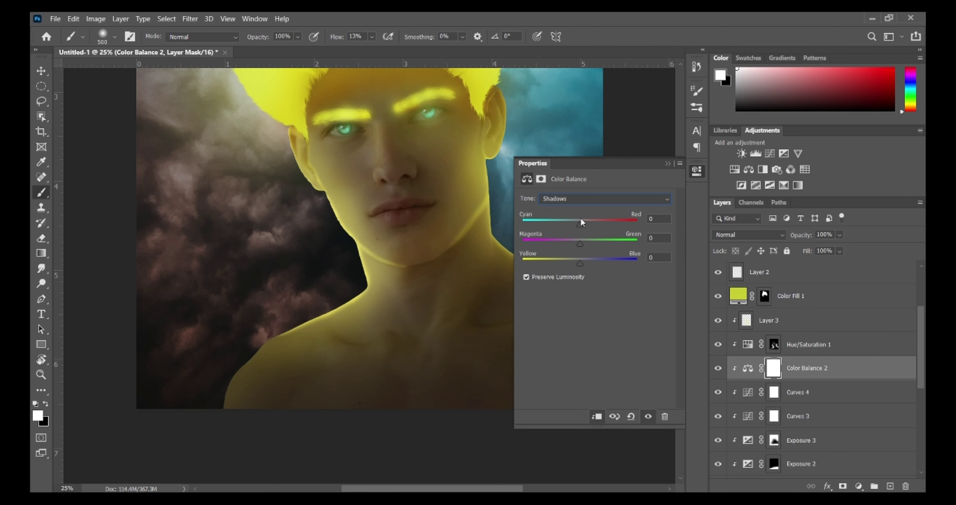
click(668, 163)
key(ctrl+minus)
key(ctrl+minus)
key(ctrl+plus)
key(ctrl+plus)
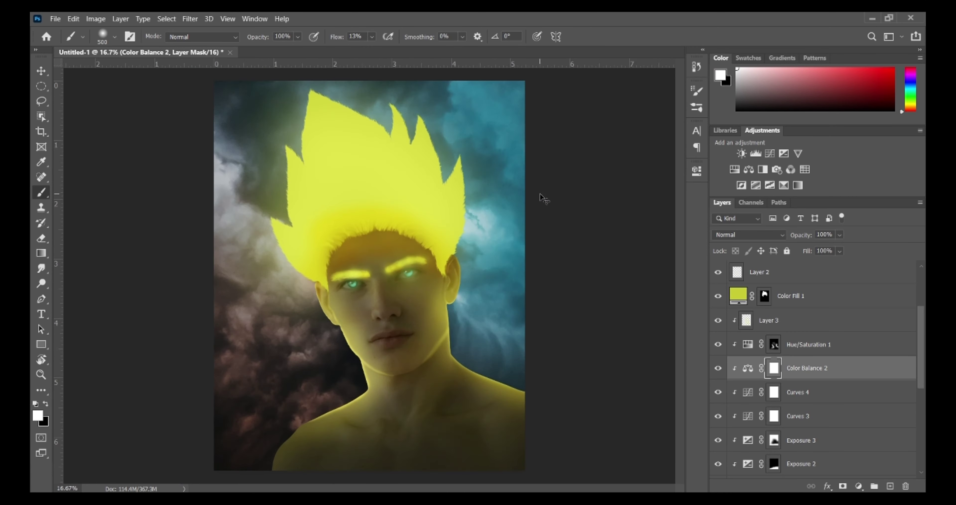
- Paint further yellow highlights on Layer 3 over the face and body, enlarging the brush from 200 px to 500 px
click(755, 321)
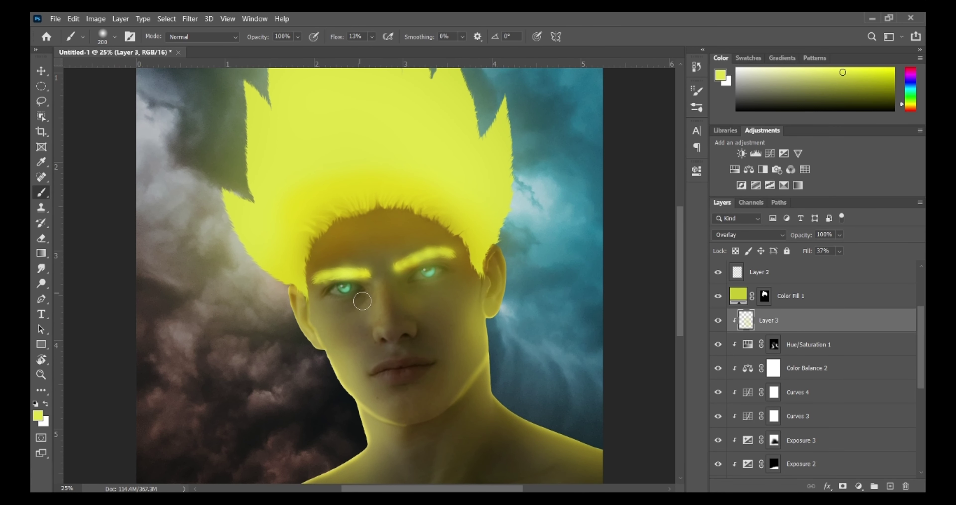
key(bracketright)
key(bracketright)
key(bracketright)
key(ctrl+minus)
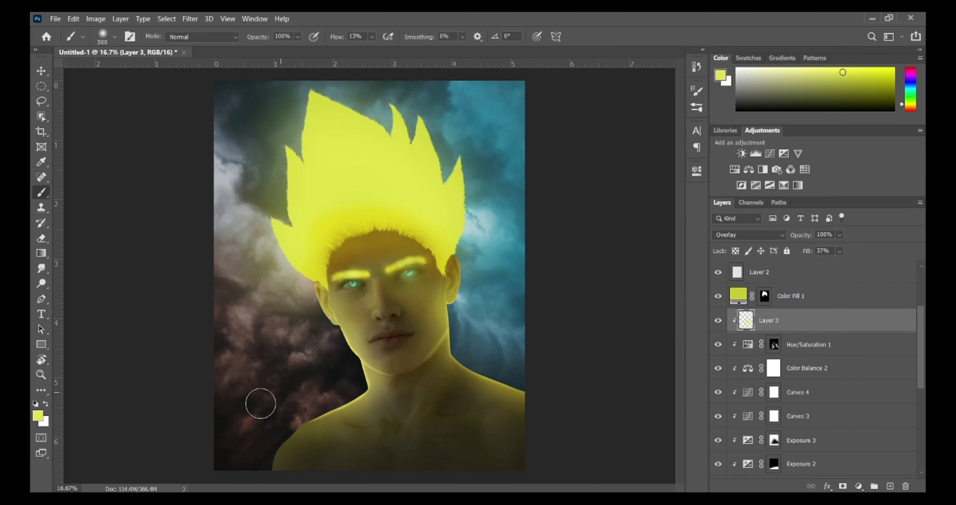
- Add a new layer above Layer 3 and choose a dark red foreground colour for the skin cracks
click(891, 486)
key(d)
click(720, 75)
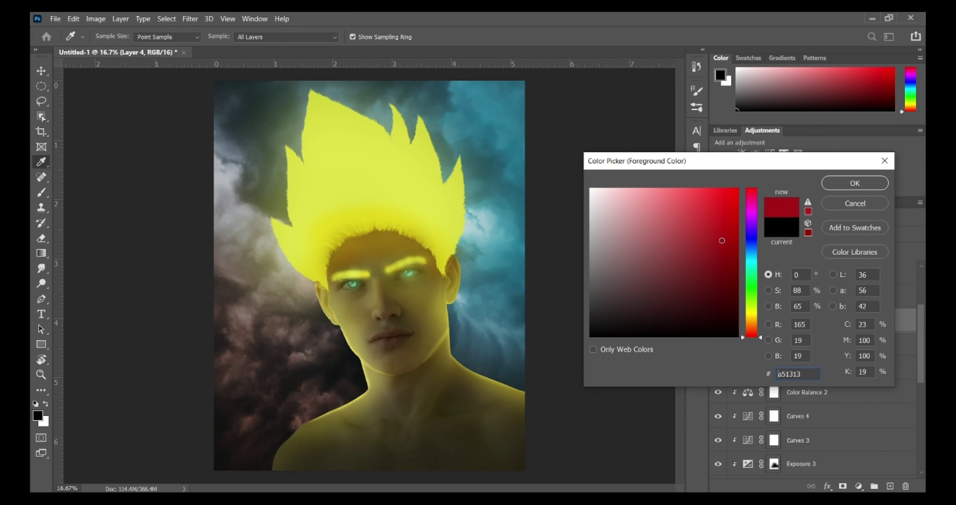
drag(722, 239, 724, 253)
click(857, 183)
- Try stamping dark red cracks on the chest on Layer 4 with a 900 px crack-shaped brush
right_click(390, 262)
drag(711, 300, 711, 342)
scroll(545, 406, down, 10)
click(545, 406)
key(Return)
key(ctrl+plus)
key(ctrl+plus)
scroll(473, 320, down, 5)
key(ctrl+z)
click(615, 364)
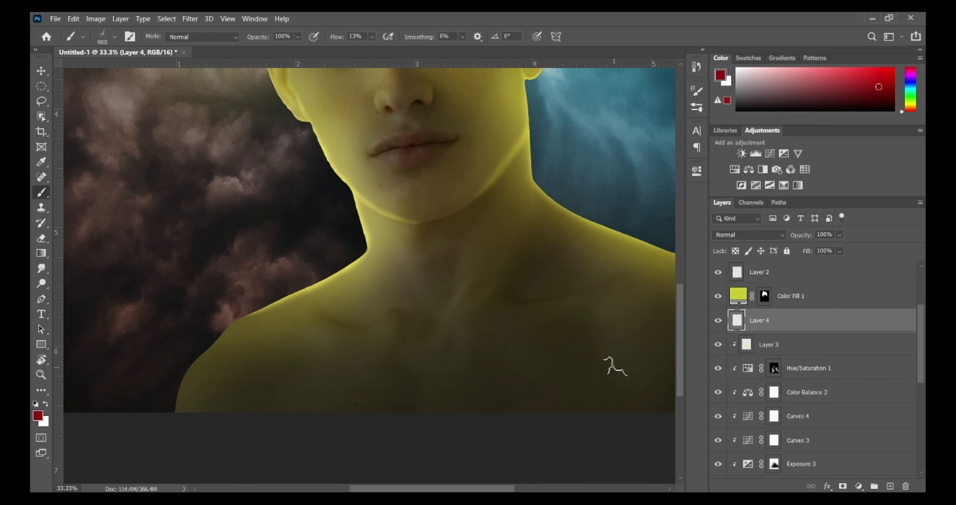
key(ctrl+z)
- Make the foreground red slightly brighter and set Layer 4's blend mode to Multiply
click(720, 75)
drag(696, 243, 719, 235)
click(855, 183)
click(782, 234)
click(728, 278)
- Stamp red cracks over the shoulder and chest on Layer 4 with an 1811 px crack-shaped brush
right_click(485, 272)
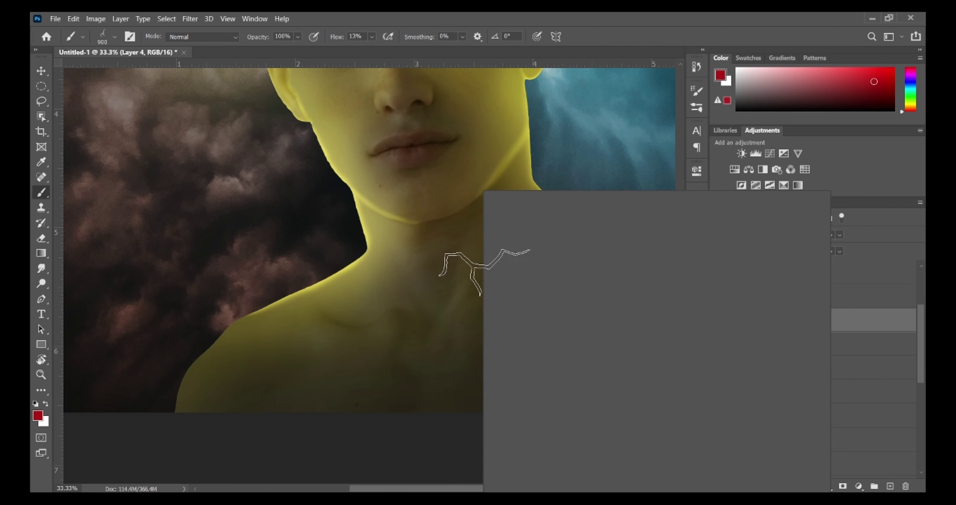
click(668, 456)
click(550, 333)
key(ctrl+z)
scroll(550, 333, up, 3)
click(508, 358)
click(506, 354)
scroll(536, 424, down, 4)
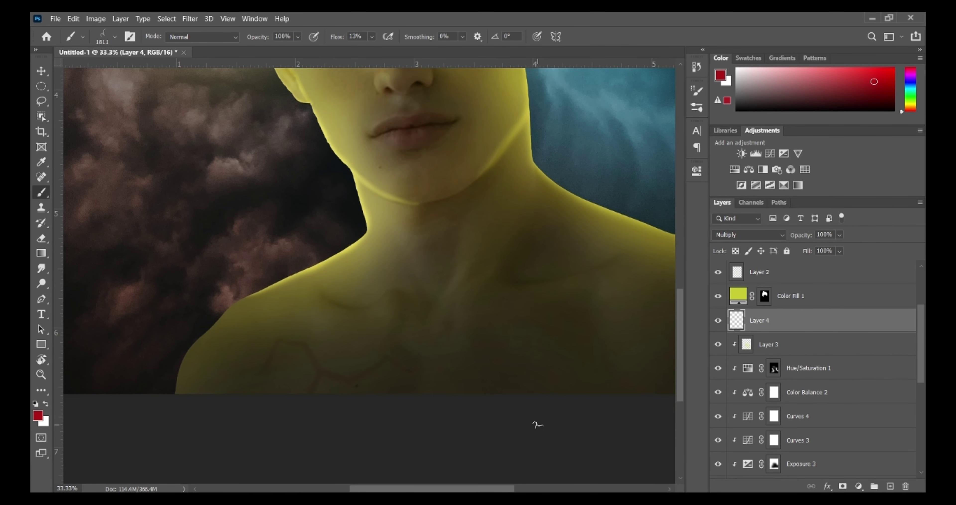
- Clip Layer 4 to the portrait layers below and duplicate it to strengthen the cracks
key(ctrl+minus)
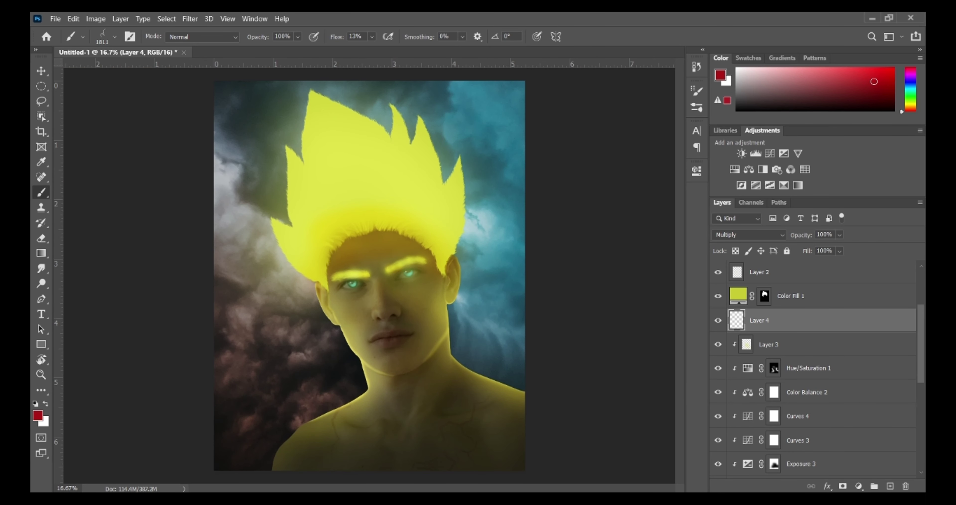
key(ctrl+alt+g)
key(ctrl+j)
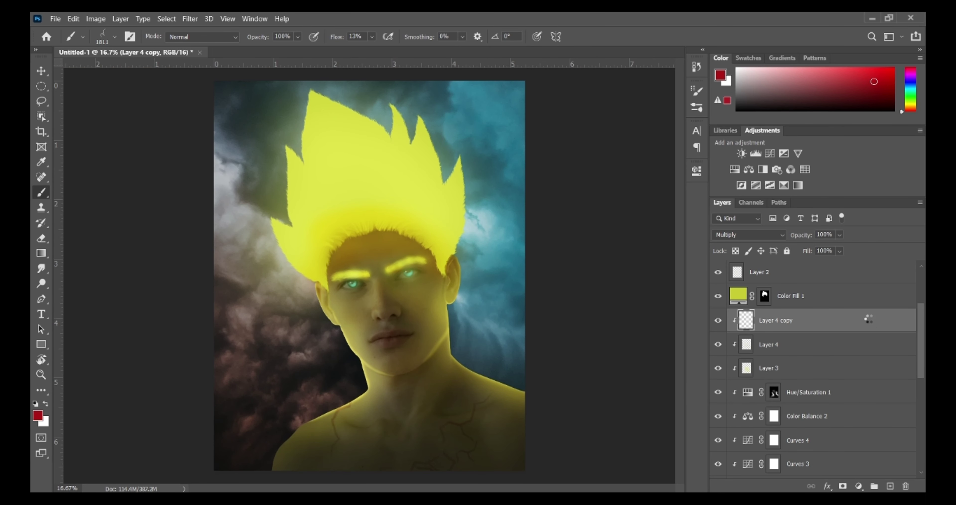
- Set the duplicated crack layer's Blend If for the underlying layer to 37/121 in the shadows and 176/255 in the highlights
double_click(867, 319)
drag(628, 308, 727, 308)
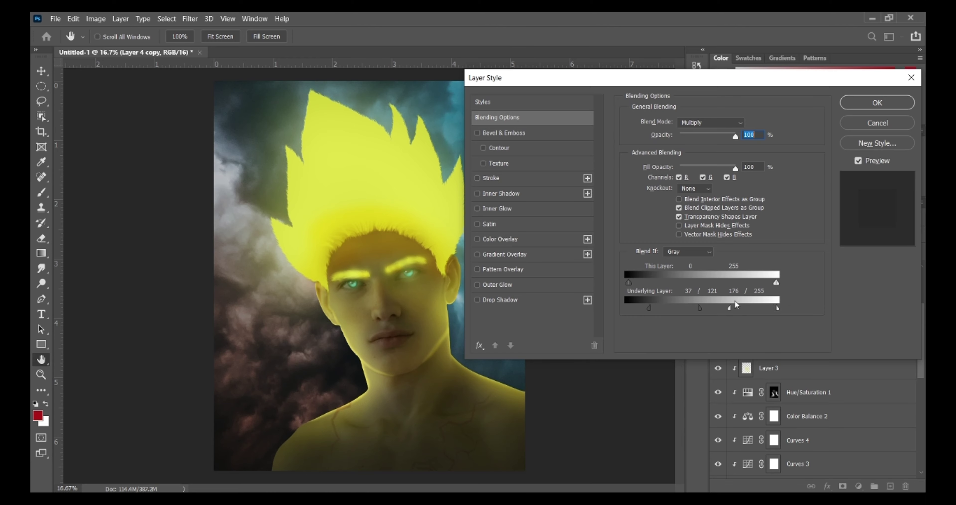
key(Return)
- Switch the brush from the crack shape back to a soft round tip
key(ctrl+minus)
right_click(304, 263)
drag(624, 396, 626, 306)
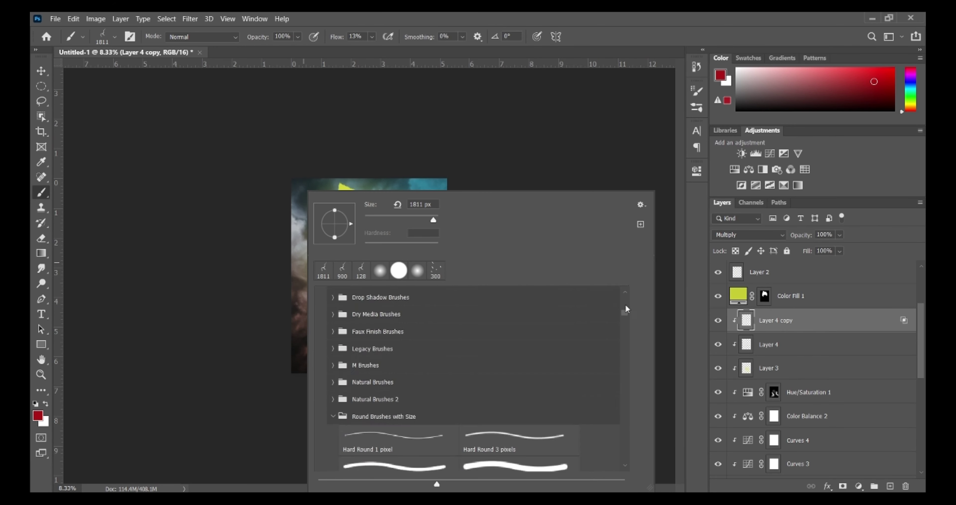
scroll(626, 309, up, 10)
double_click(357, 315)
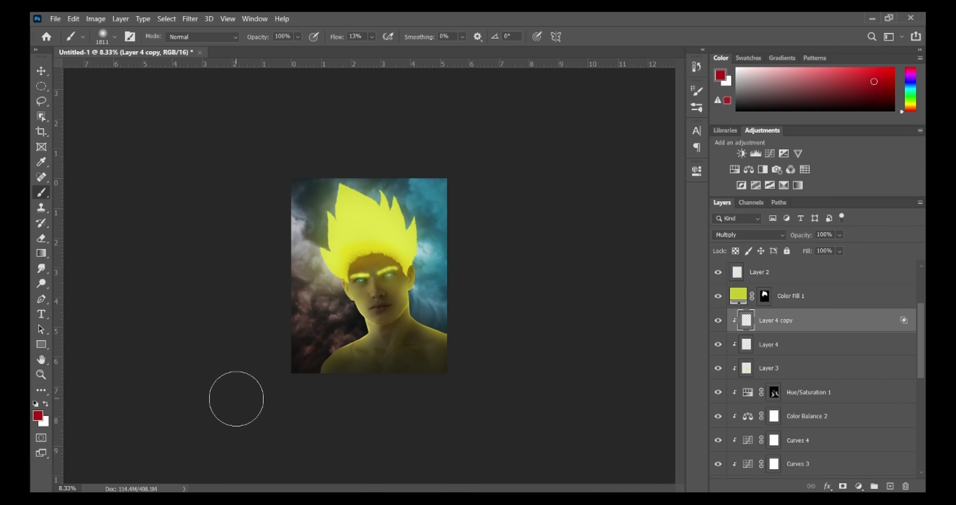
- Add clipped Vibrance and Color Balance adjustments above Levels 1 to mute and warm the cloud background
scroll(808, 359, down, 5)
click(798, 370)
key(d)
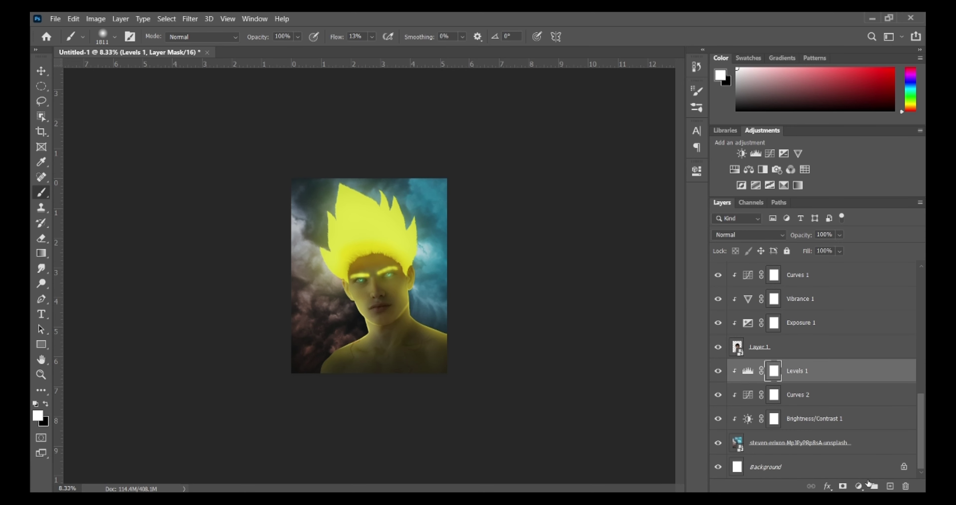
click(859, 485)
click(845, 366)
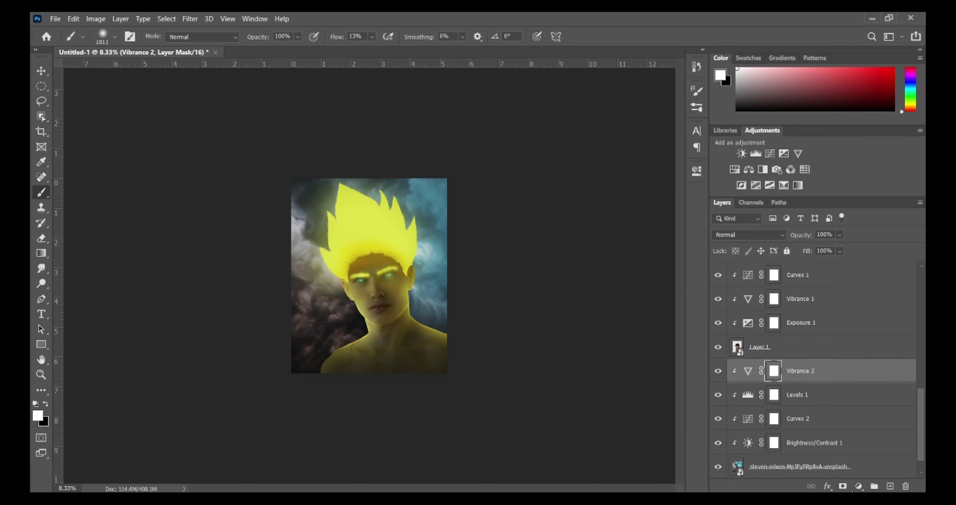
click(859, 486)
click(844, 384)
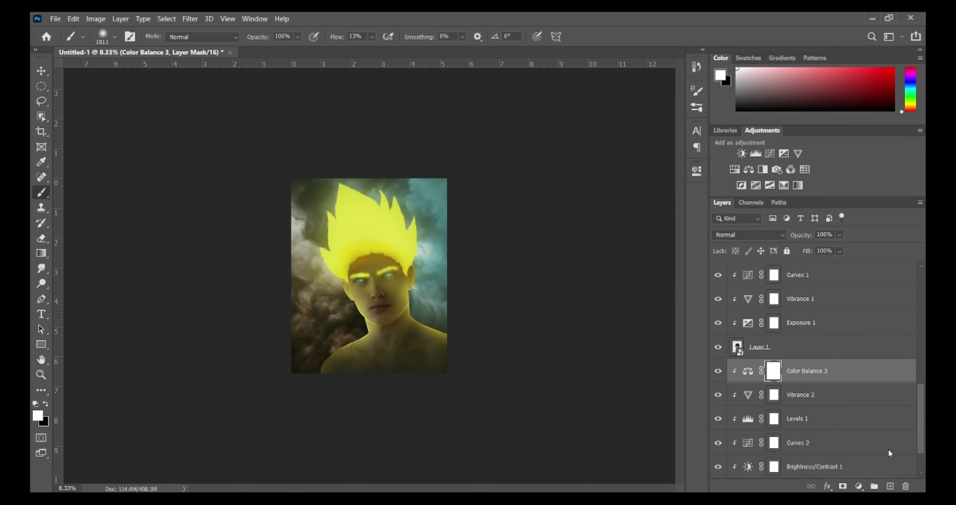
scroll(890, 452, down, 2)
click(854, 442)
click(190, 18)
click(357, 197)
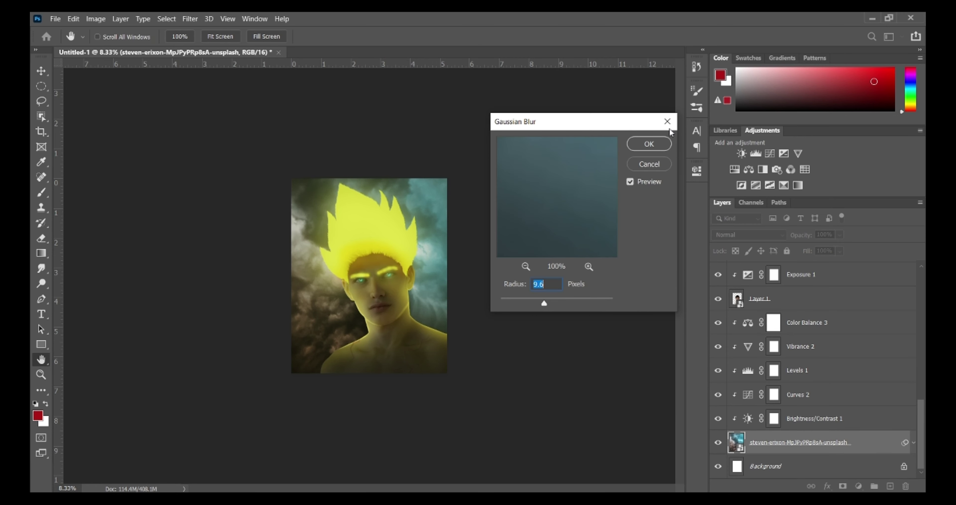
click(667, 121)
key(b)
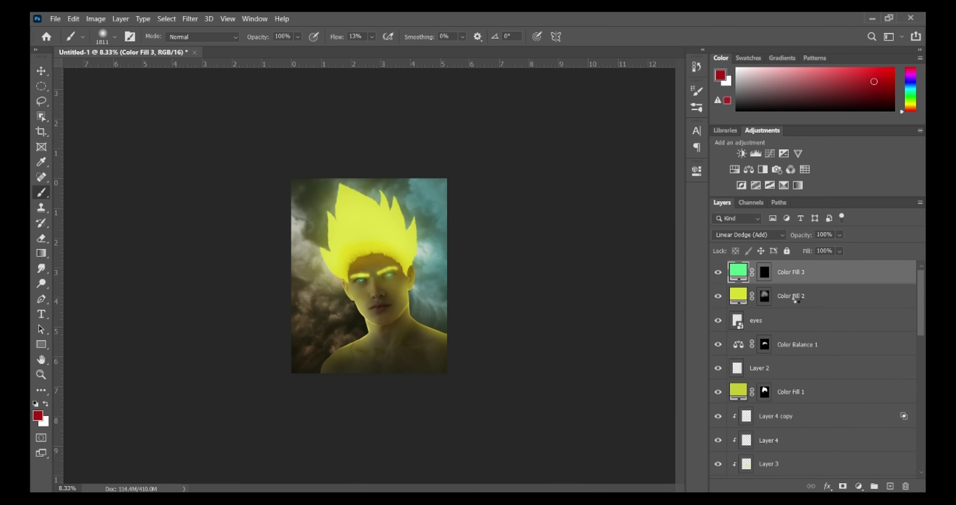
- Stamp all visible layers into a new smart object at the top of the stack and open the Camera Raw filter on it
key(ctrl+shift+alt+e)
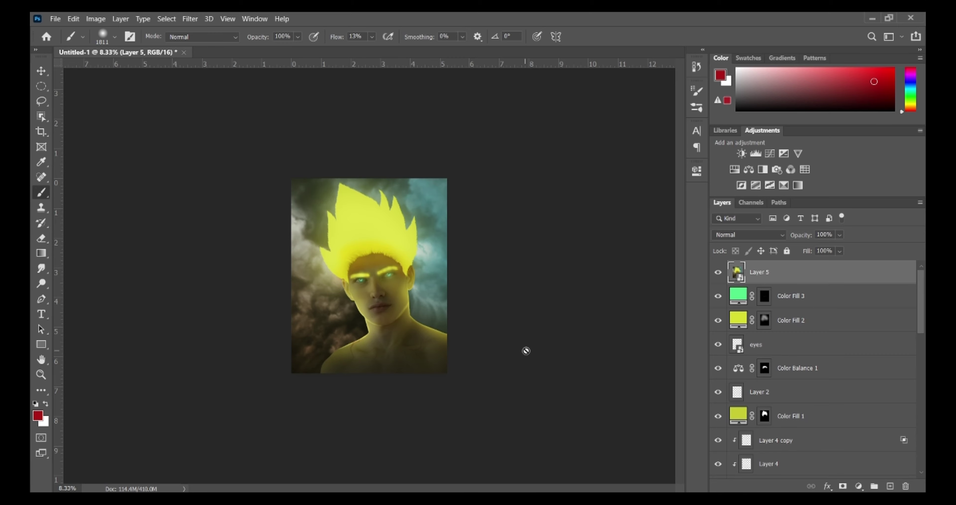
click(190, 19)
key(Escape)
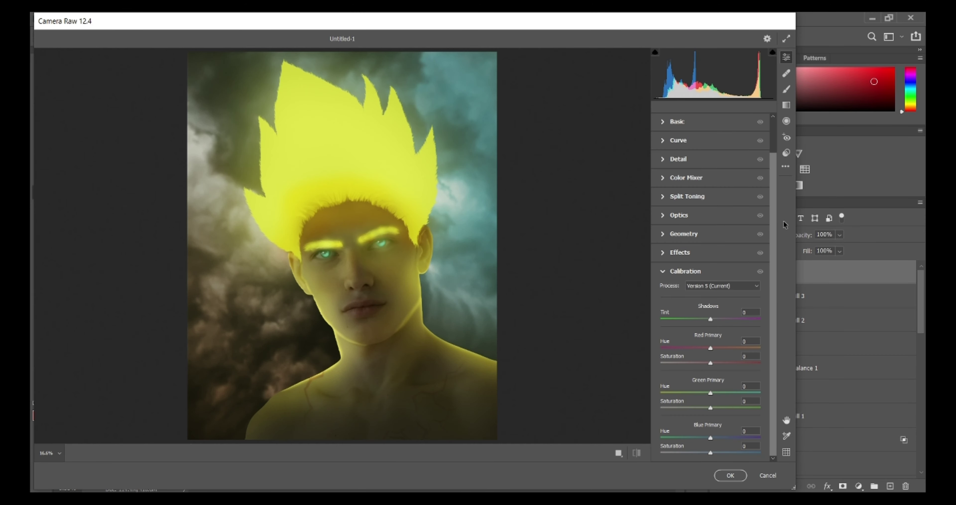
- In the basic adjustments, set Exposure +0.35, Contrast +32, Highlights -19, Shadows -50, Whites -62, Blacks -30 and Texture +34
click(677, 122)
drag(710, 234, 726, 254)
mouse_move(711, 262)
mouse_down()
mouse_move(719, 261)
mouse_move(701, 261)
mouse_up()
scroll(701, 261, down, 1)
drag(710, 253, 681, 267)
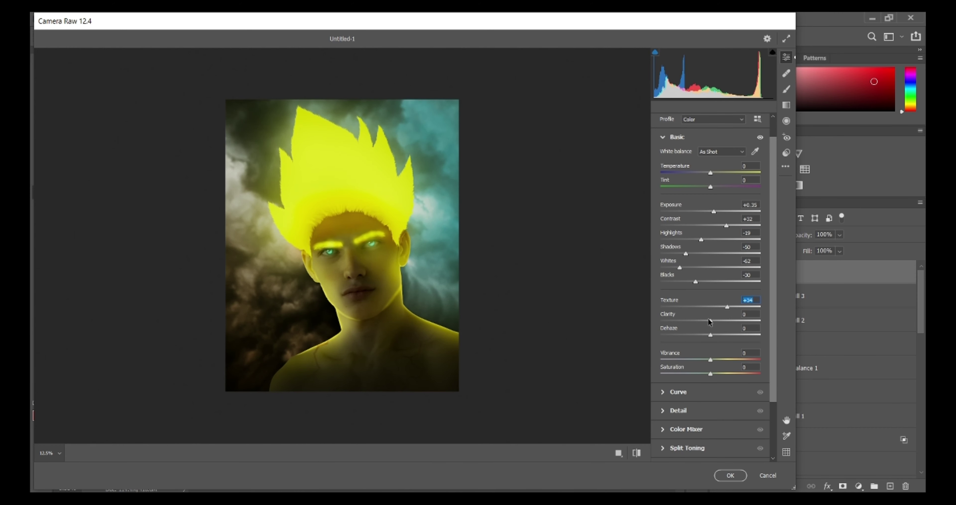
- Raise the Clarity, slightly lower the Vibrance, slightly raise the Saturation, and adjust the tone curve
drag(709, 320, 730, 320)
drag(711, 359, 707, 359)
drag(710, 373, 715, 374)
click(678, 392)
drag(687, 280, 687, 288)
- Set the image's Sharpening to 86 while judging the detail around the eyes at 100%
click(671, 357)
key(ctrl+alt+0)
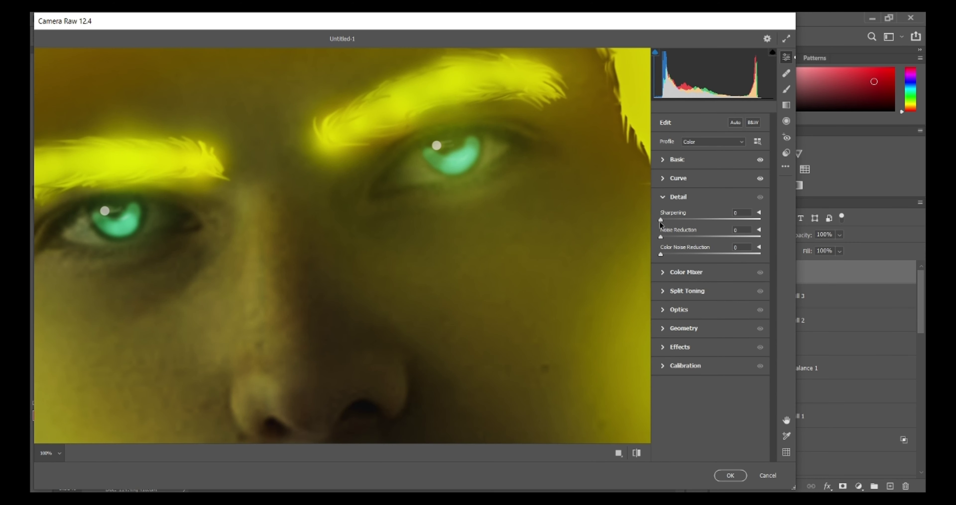
drag(686, 233, 718, 233)
click(401, 243)
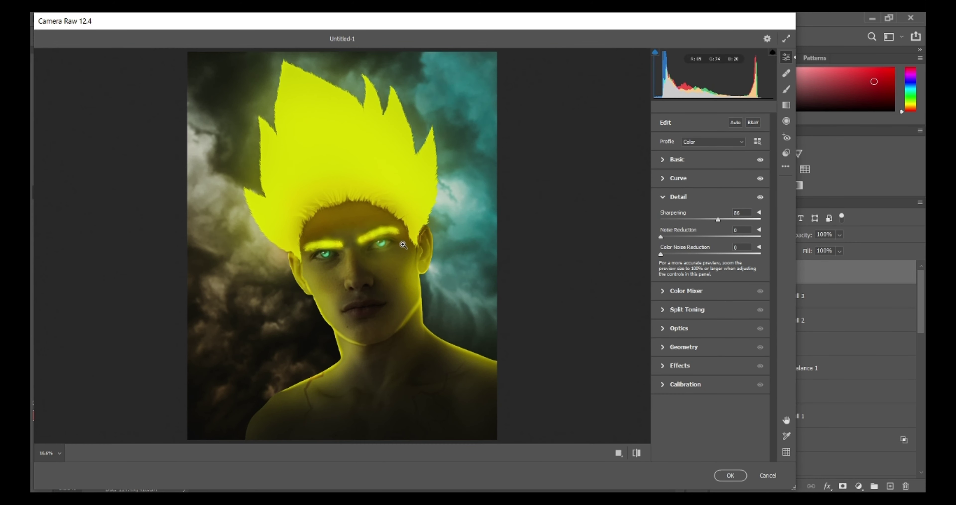
- Adjust the colour mixer's luminance values and set the saturation to Reds -27, Oranges -13, Greens -5 and Aquas +7
click(683, 290)
click(724, 242)
drag(710, 264, 728, 264)
drag(711, 278, 729, 279)
drag(710, 293, 712, 306)
drag(711, 320, 703, 349)
click(691, 243)
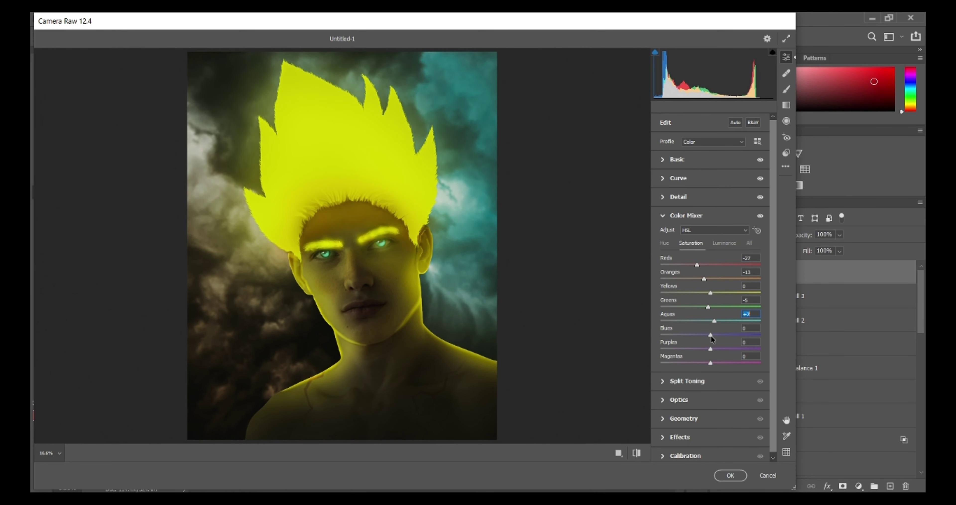
- Split-tone the highlights with hue 44 and saturation 4, and tune the hue and saturation of the shadows
click(664, 380)
drag(661, 266, 667, 268)
drag(661, 281, 675, 282)
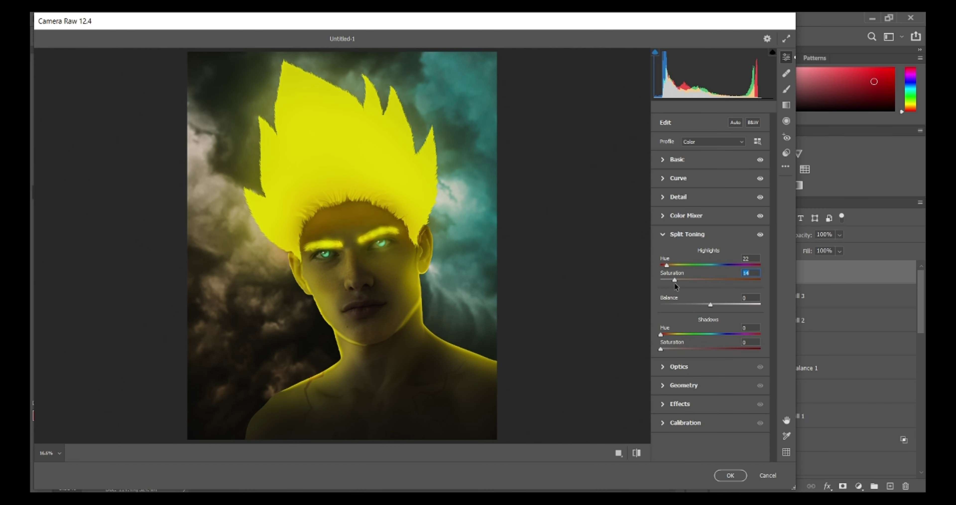
drag(661, 334, 723, 365)
drag(669, 349, 691, 350)
drag(667, 266, 677, 281)
mouse_move(662, 266)
mouse_down()
mouse_move(677, 279)
mouse_move(696, 268)
mouse_move(673, 266)
mouse_move(665, 281)
mouse_up()
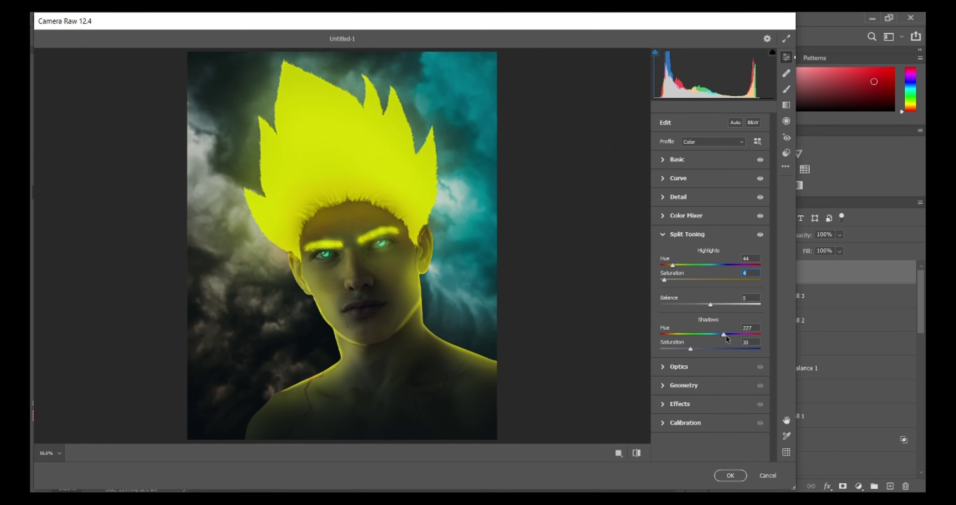
drag(724, 335, 689, 349)
- Set the Optics vignette to -18 and darken the vignetting slightly in the effects
click(659, 366)
drag(711, 294, 702, 294)
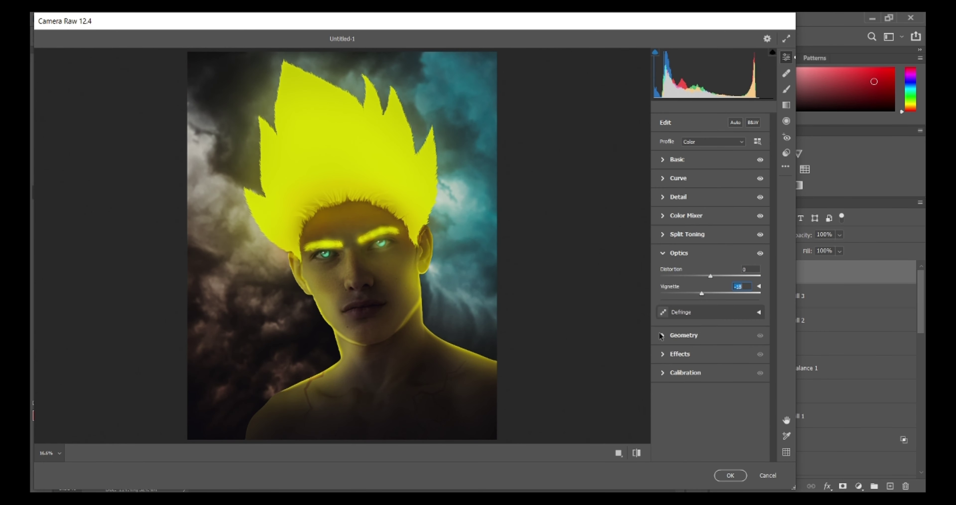
click(668, 354)
drag(710, 330, 700, 330)
- Adjust the calibration's primary colours and apply the Camera Raw filter to Layer 5
click(685, 349)
mouse_move(710, 392)
mouse_down()
mouse_move(722, 392)
mouse_move(701, 407)
mouse_up()
drag(711, 347, 721, 362)
click(730, 475)
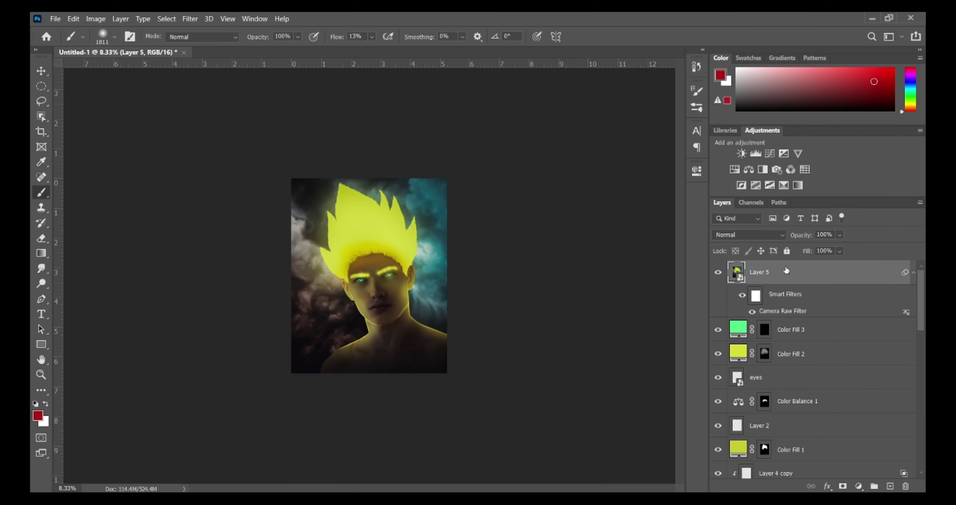
- Embed the particles 1 picture over the head and tint it yellow with a clipped, colorized Hue/Saturation adjustment at hue 51
click(54, 20)
click(88, 216)
click(77, 211)
scroll(297, 154, down, 10)
click(292, 145)
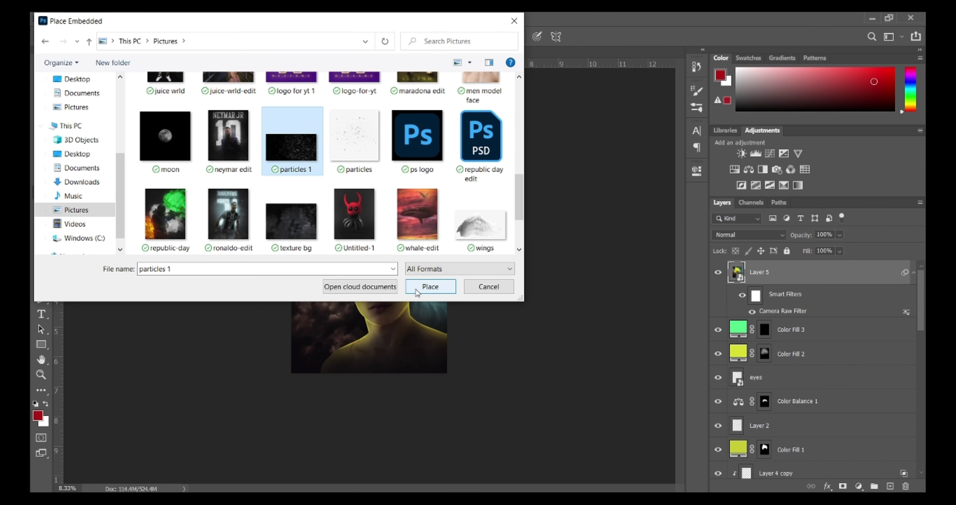
click(430, 286)
drag(437, 244, 404, 332)
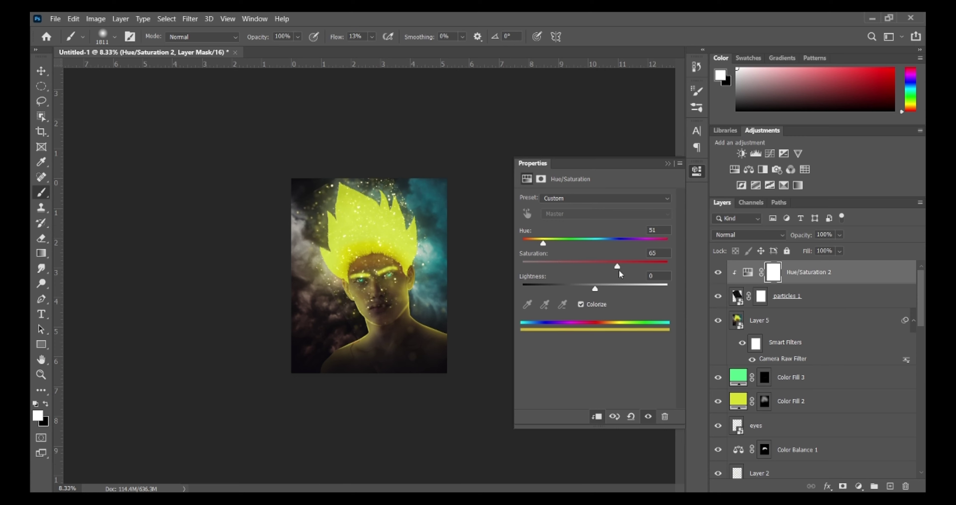
drag(618, 269, 593, 288)
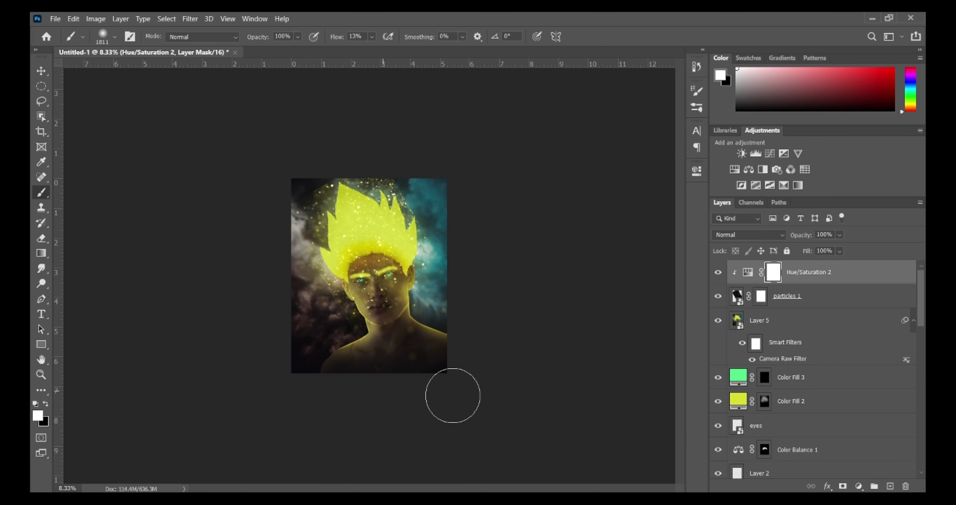
- Enlarge the particles 1 layer and reposition it over the hair and sky
click(737, 296)
key(ctrl+t)
drag(484, 390, 525, 432)
drag(538, 241, 485, 258)
click(609, 36)
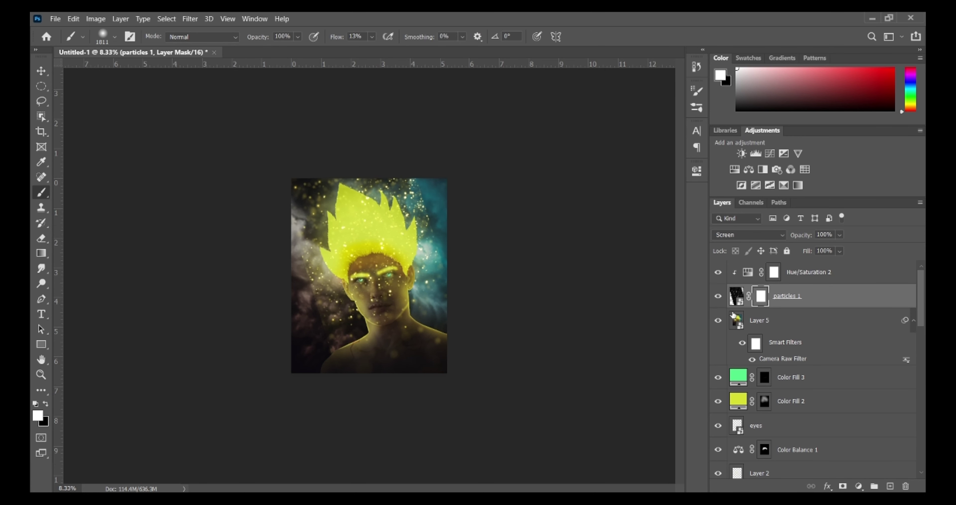
- Invert the particles 1 mask and paint white on it to reveal particles around the hair
key(ctrl+i)
key(x)
key(x)
drag(329, 210, 336, 240)
click(398, 222)
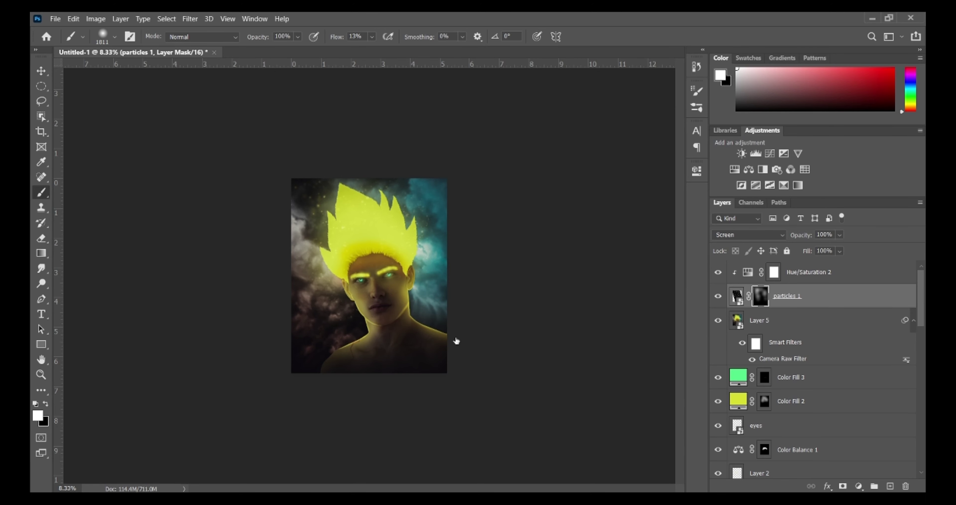
- Flatten all layers of the composite into a single Background layer
click(826, 278)
key(ctrl+0)
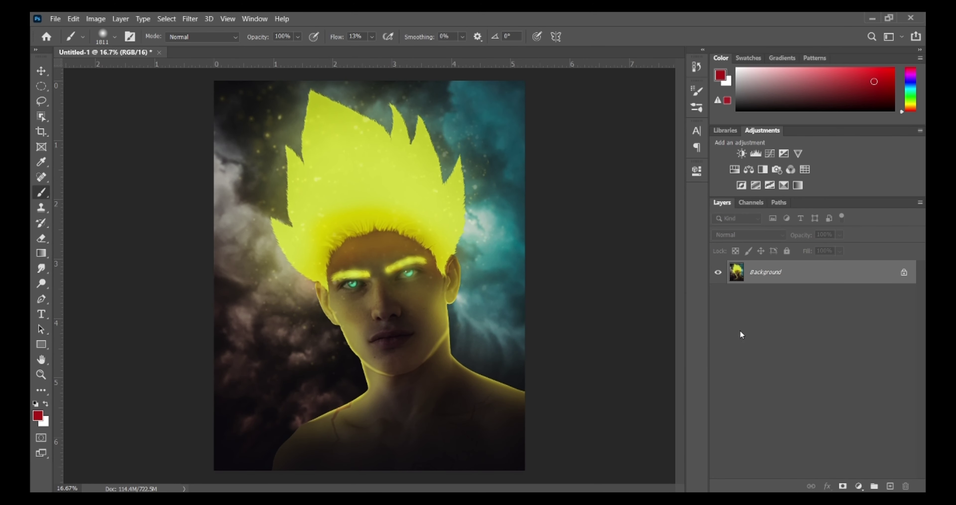